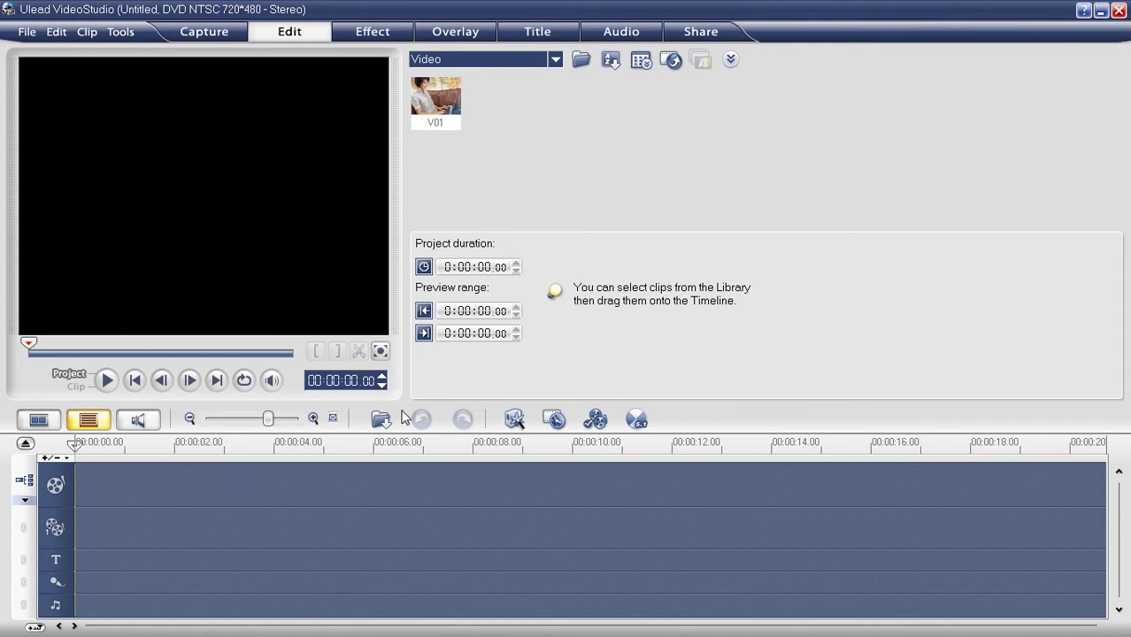
# - Insert the video file 2 from the Desktop into the timeline's video track
pyautogui.click(381, 420)
pyautogui.click(392, 444)
pyautogui.click(379, 190)
pyautogui.moveTo(782, 179); pyautogui.dragTo(782, 287)
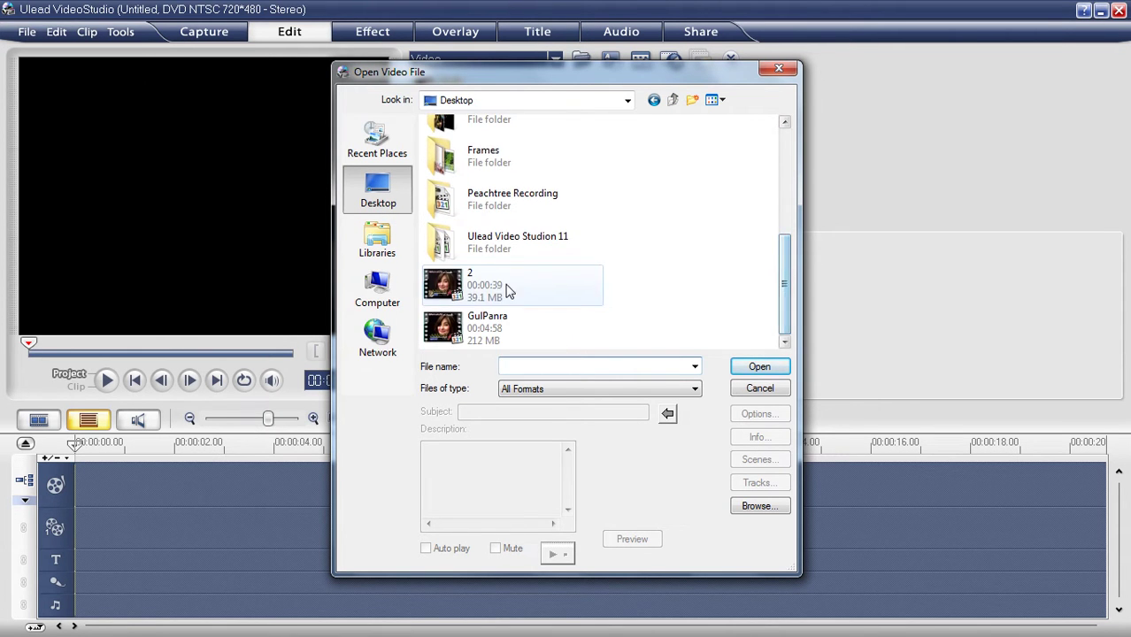
pyautogui.doubleClick(473, 283)
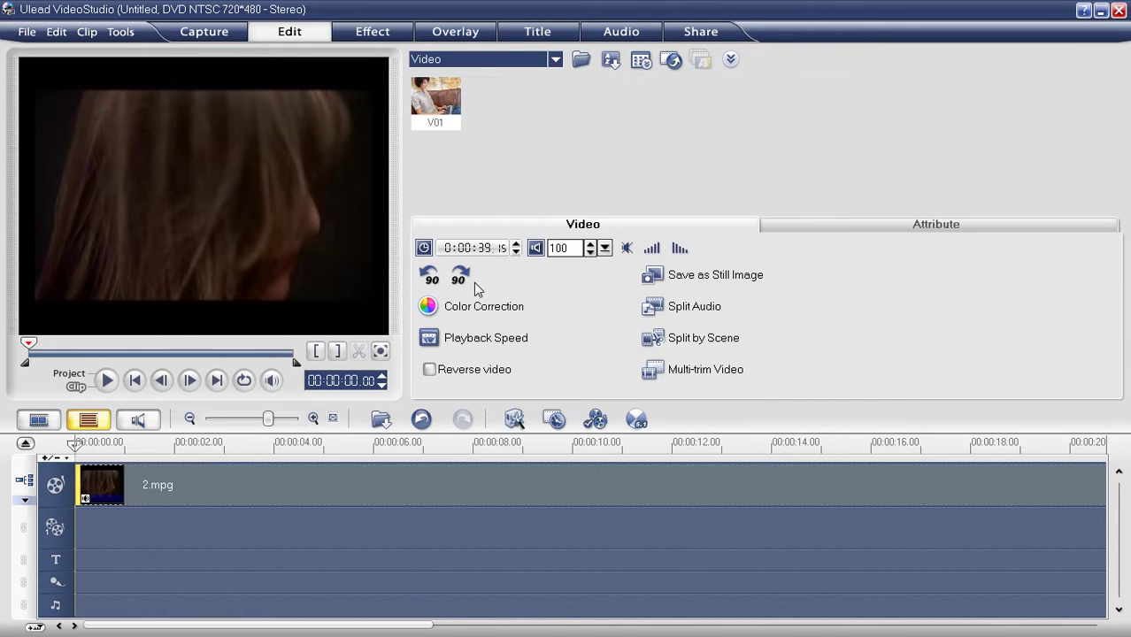
# - Switch to the desktop and look through frame images 10, 16 and 50 in the Frames folder
pyautogui.click(1101, 9)
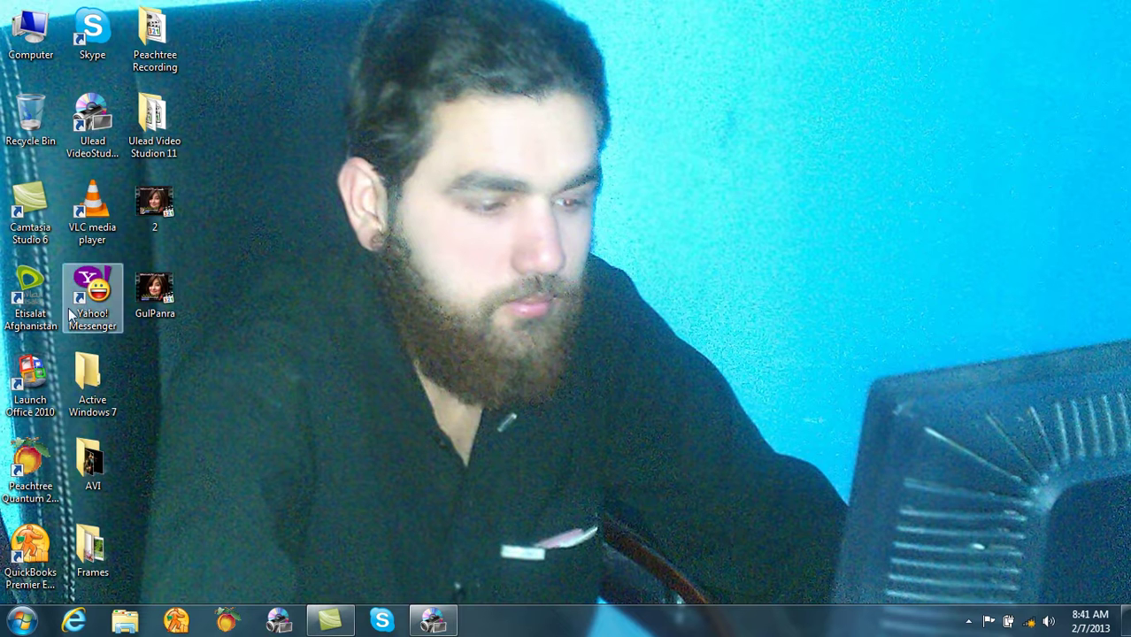
pyautogui.doubleClick(93, 553)
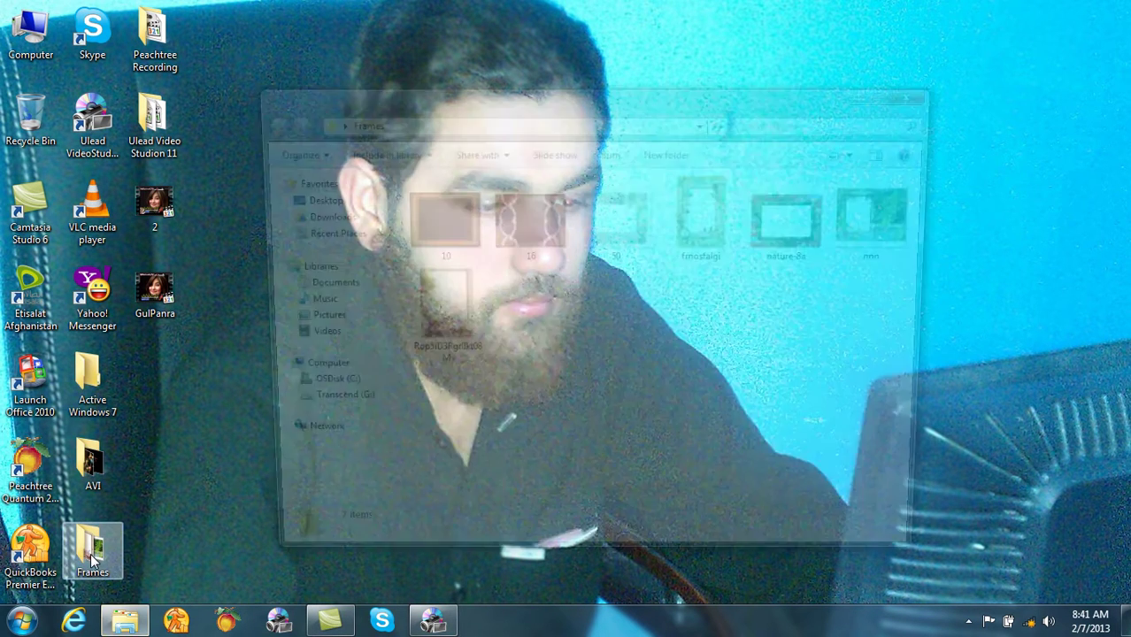
pyautogui.rightClick(416, 229)
pyautogui.click(437, 237)
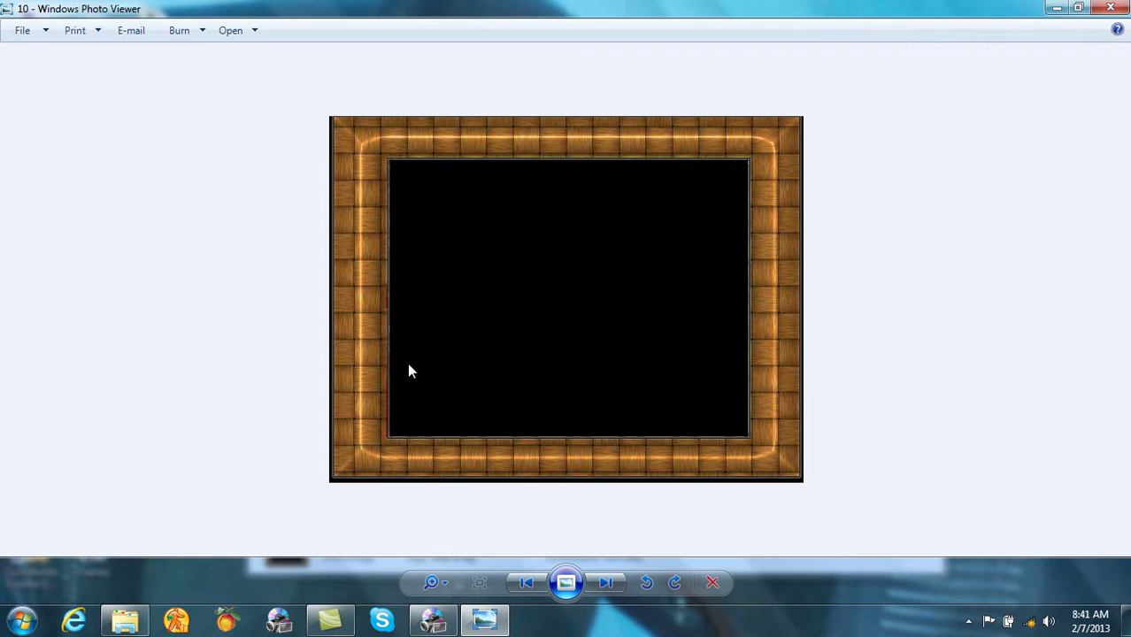
pyautogui.click(606, 582)
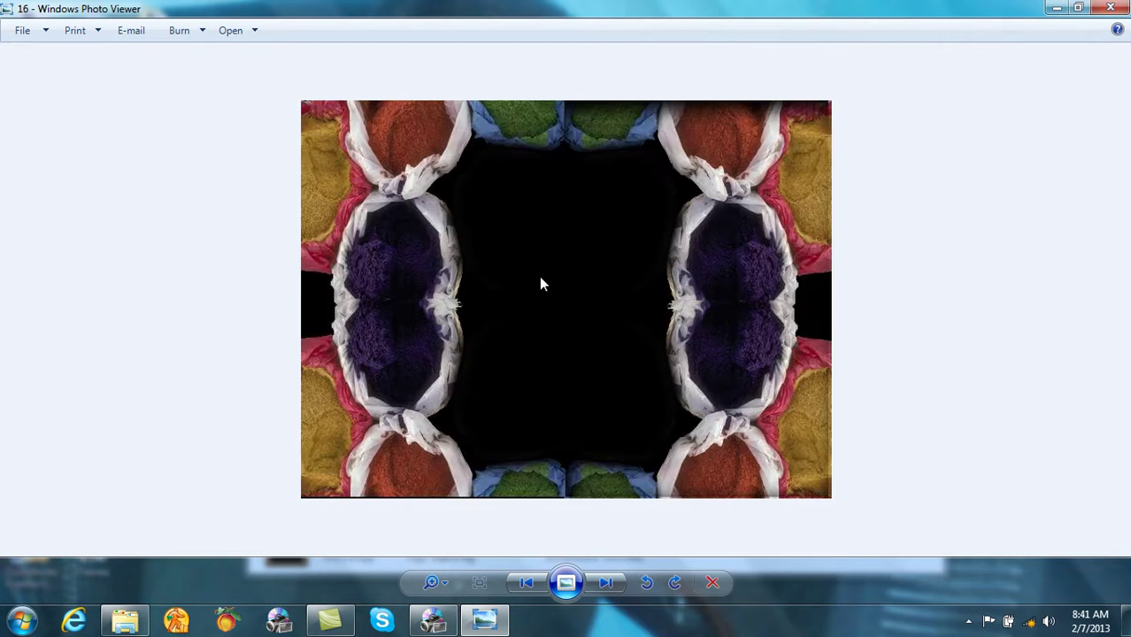
pyautogui.click(616, 591)
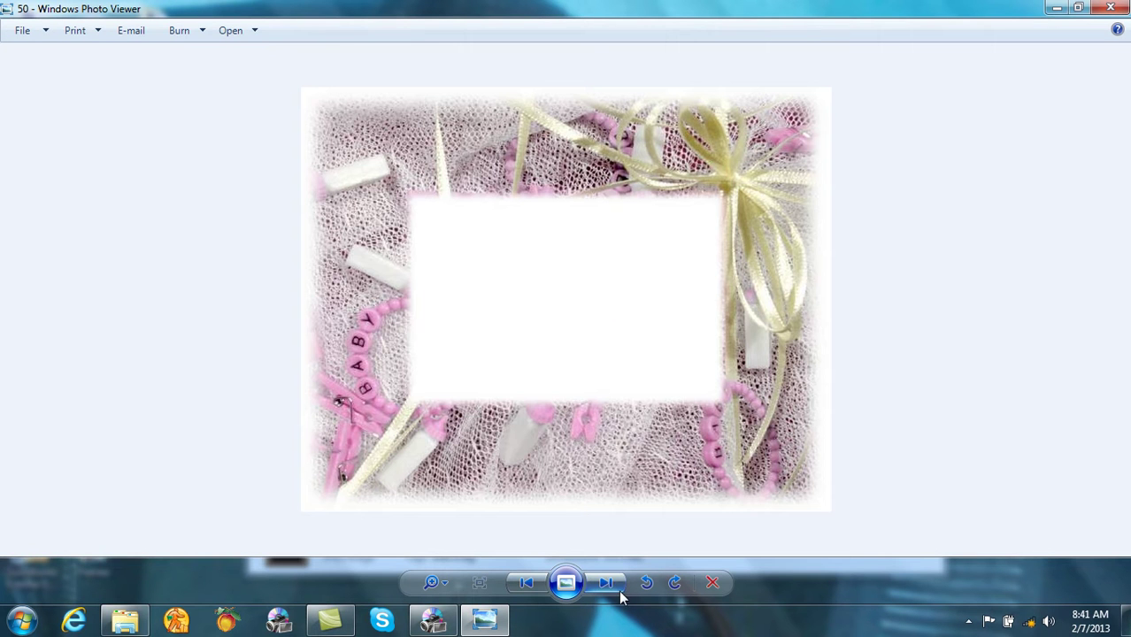
pyautogui.click(1111, 9)
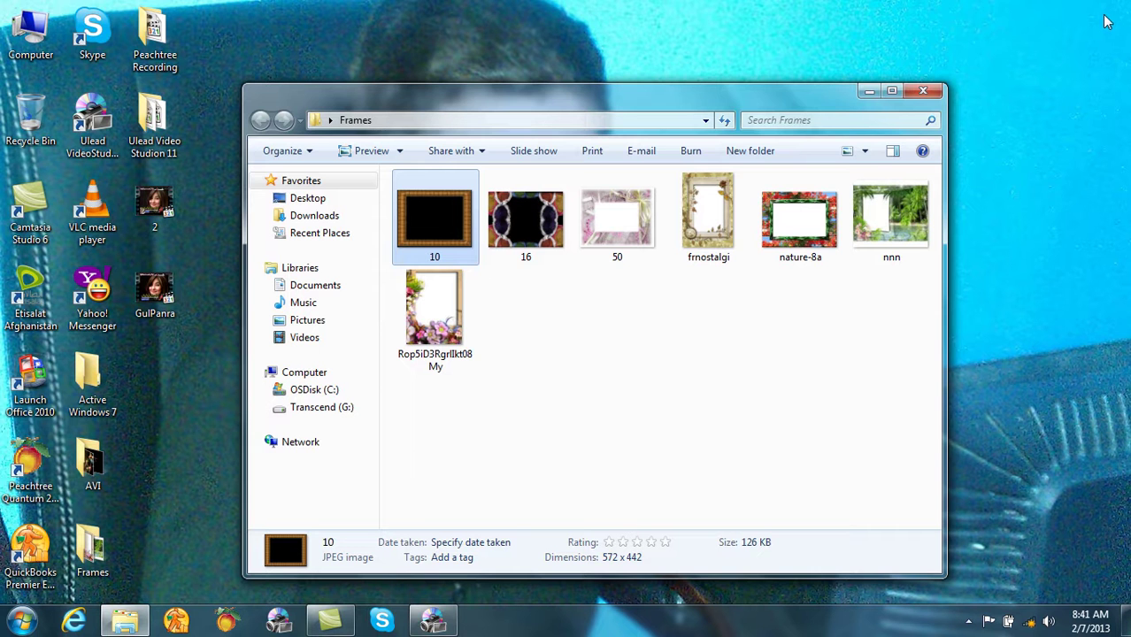
pyautogui.click(922, 92)
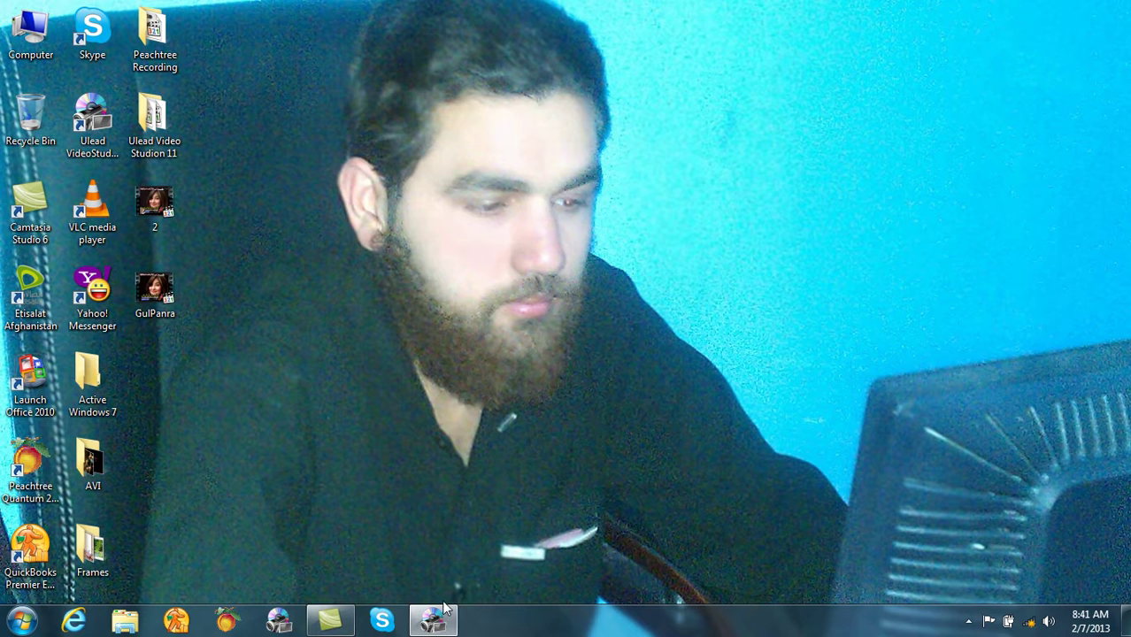
# - Reopen the desktop's Frames folder and examine frame image 16 and its black areas in the photo viewer
pyautogui.moveTo(435, 619)
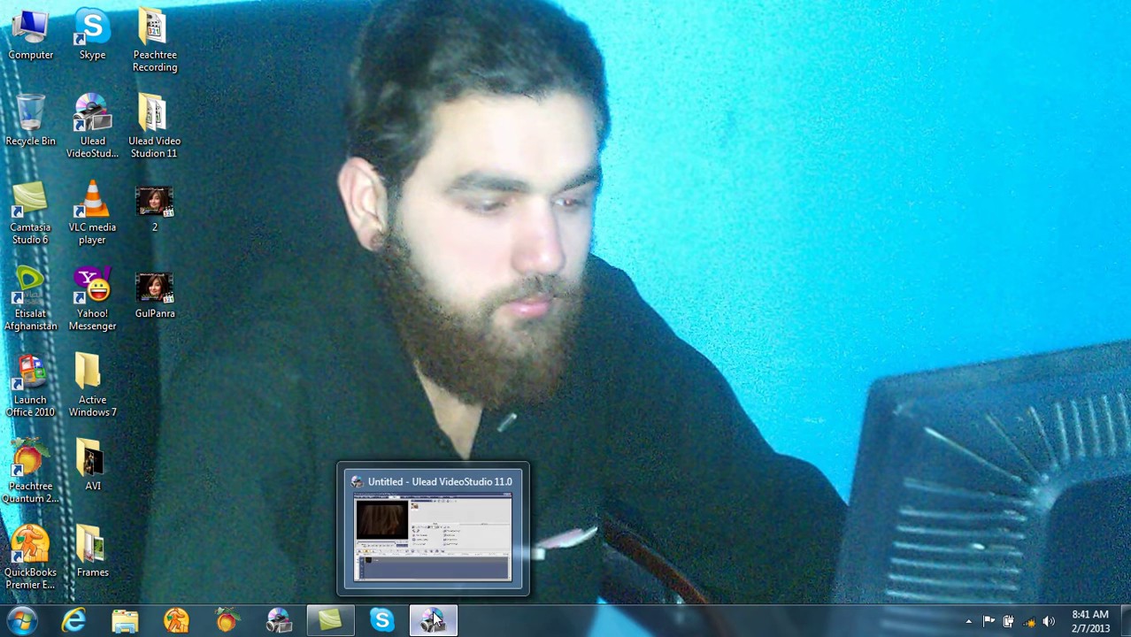
pyautogui.doubleClick(93, 549)
pyautogui.rightClick(509, 222)
pyautogui.click(527, 223)
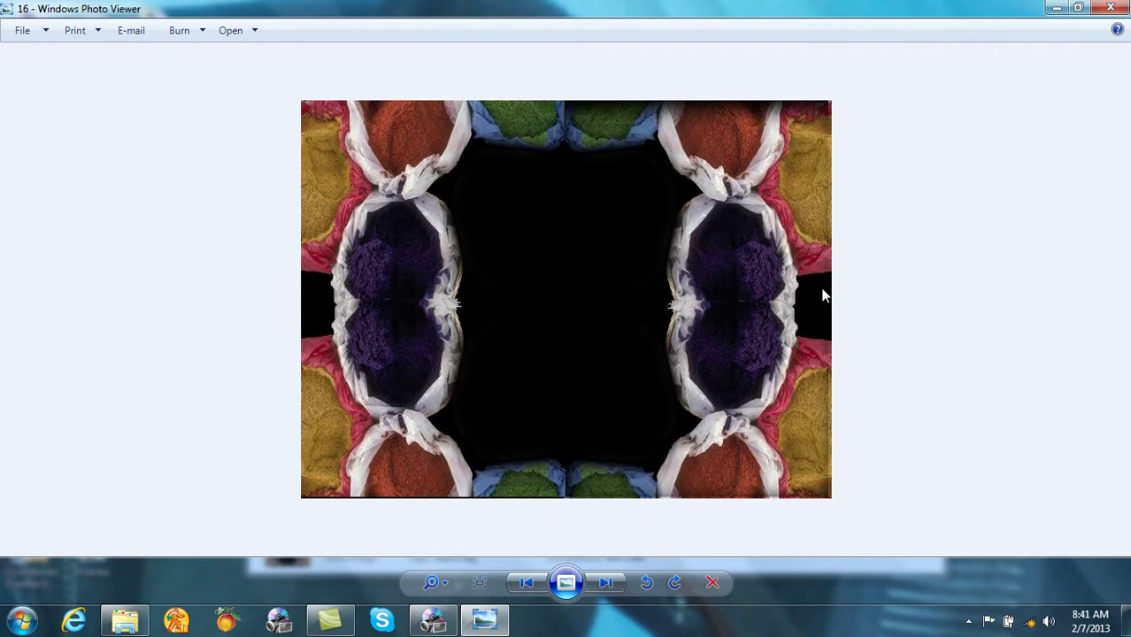
pyautogui.click(1111, 8)
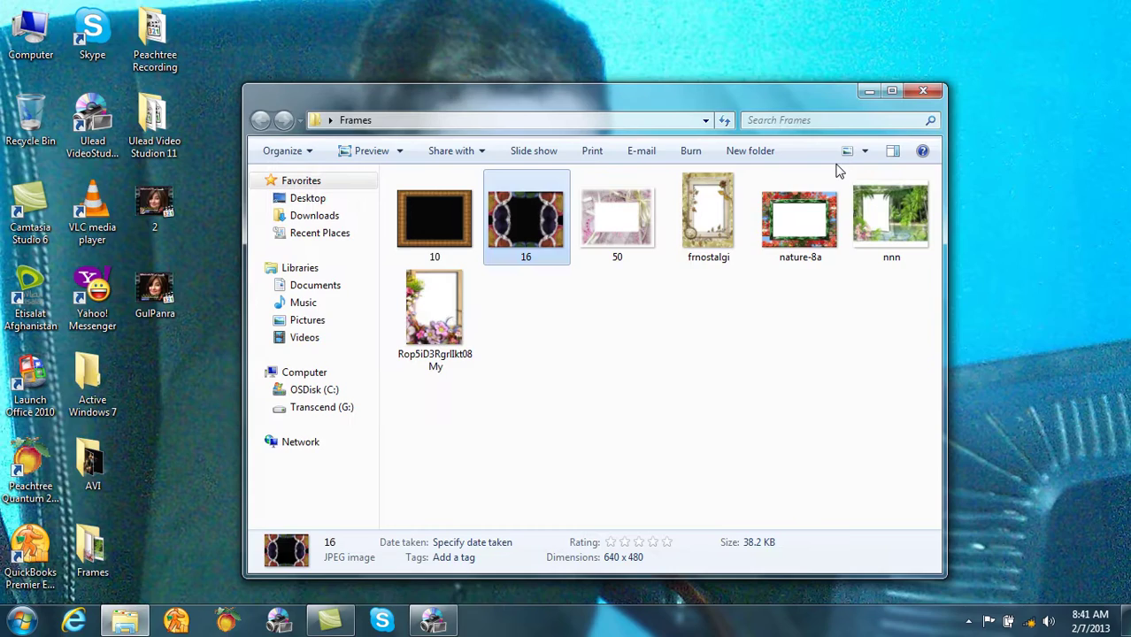
pyautogui.click(867, 93)
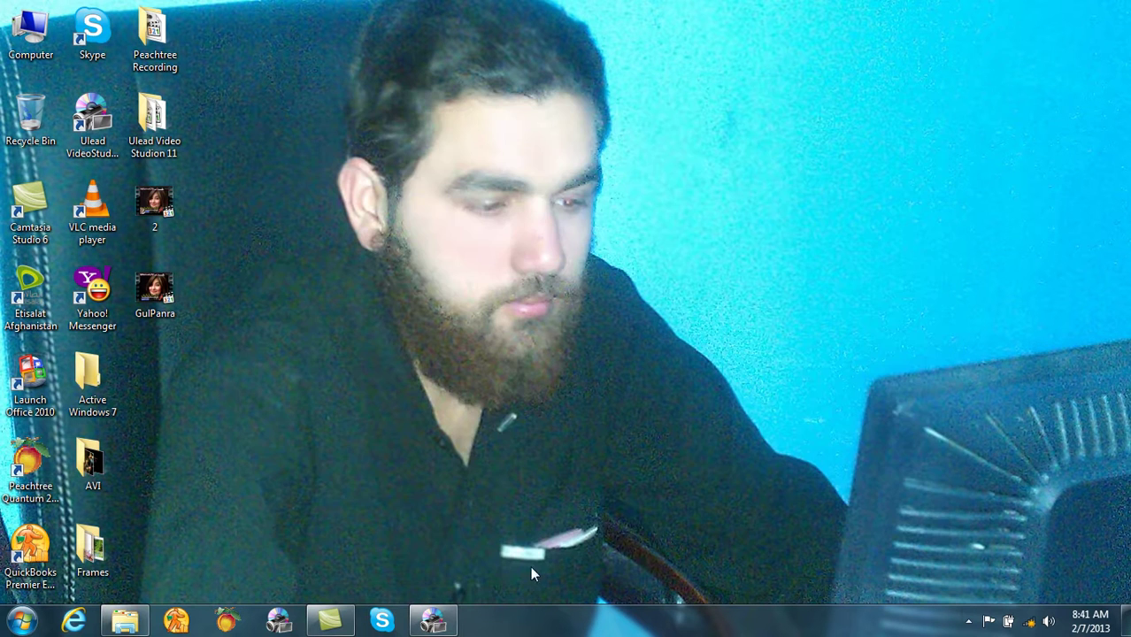
# - Switch back to Ulead VideoStudio and choose frame image 10 from the Desktop's Frames folder for insertion
pyautogui.click(433, 620)
pyautogui.click(192, 509)
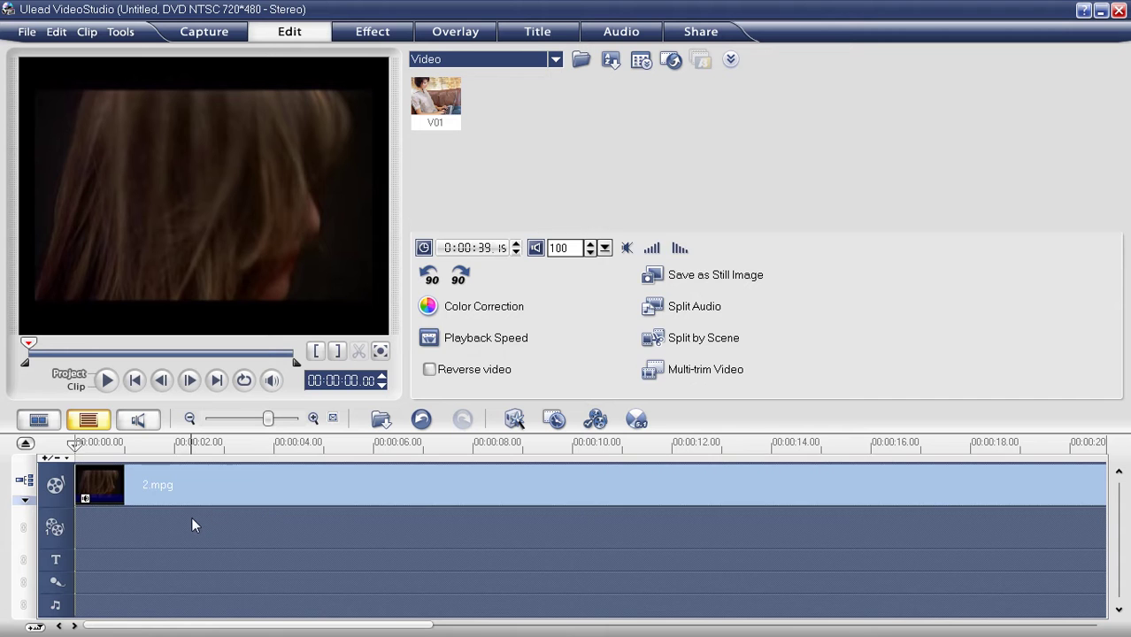
pyautogui.click(380, 421)
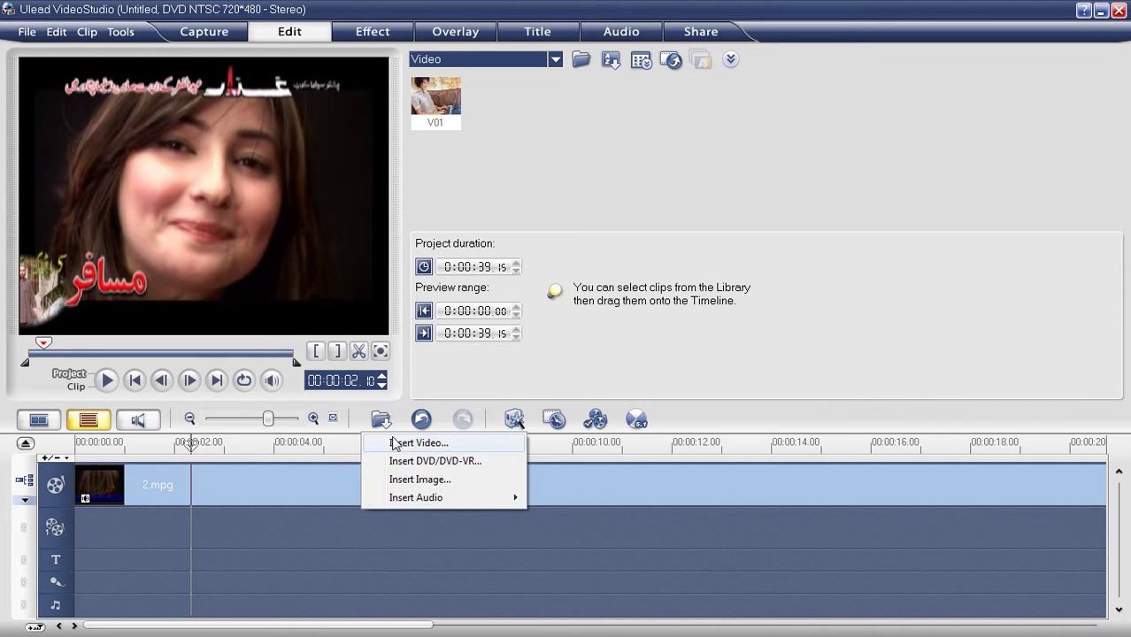
pyautogui.click(421, 480)
pyautogui.moveTo(785, 193); pyautogui.dragTo(785, 346)
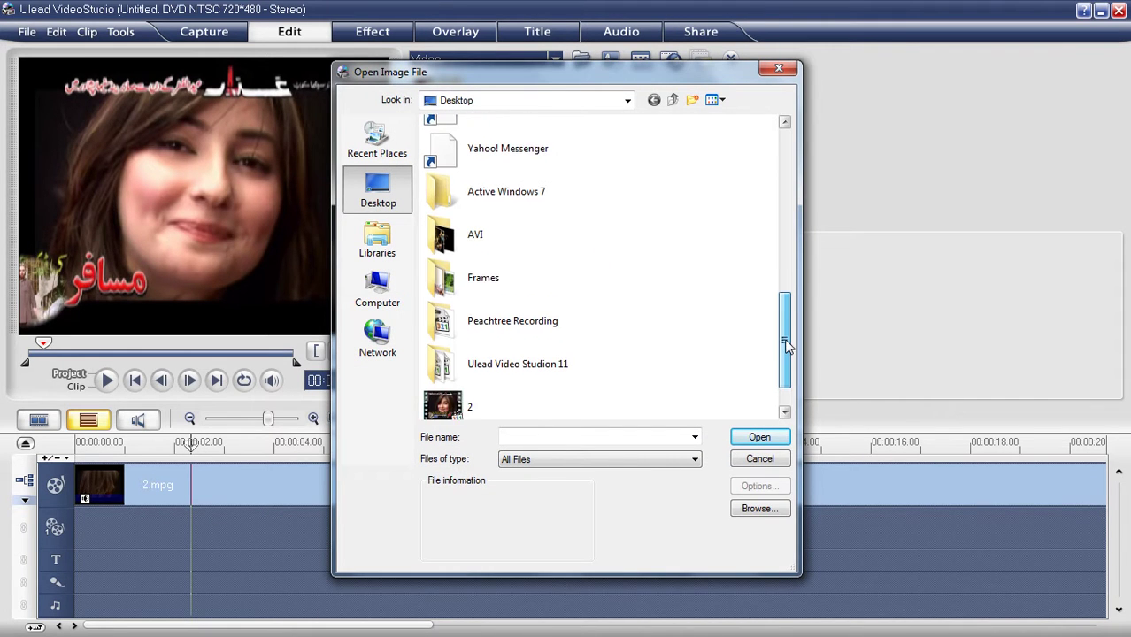
pyautogui.doubleClick(485, 271)
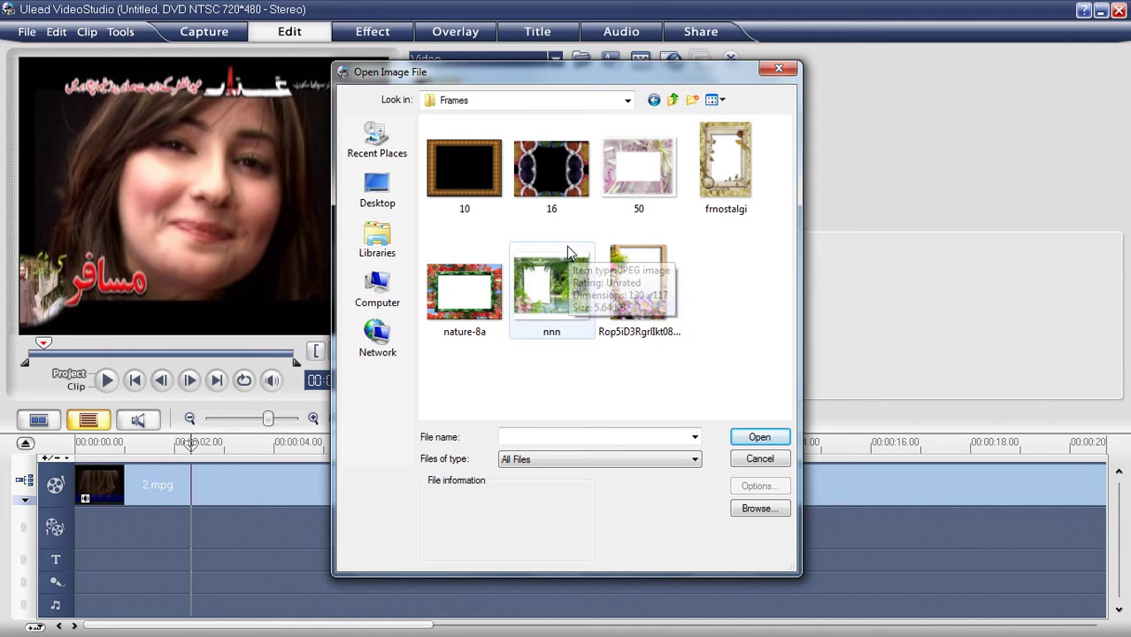
pyautogui.click(622, 165)
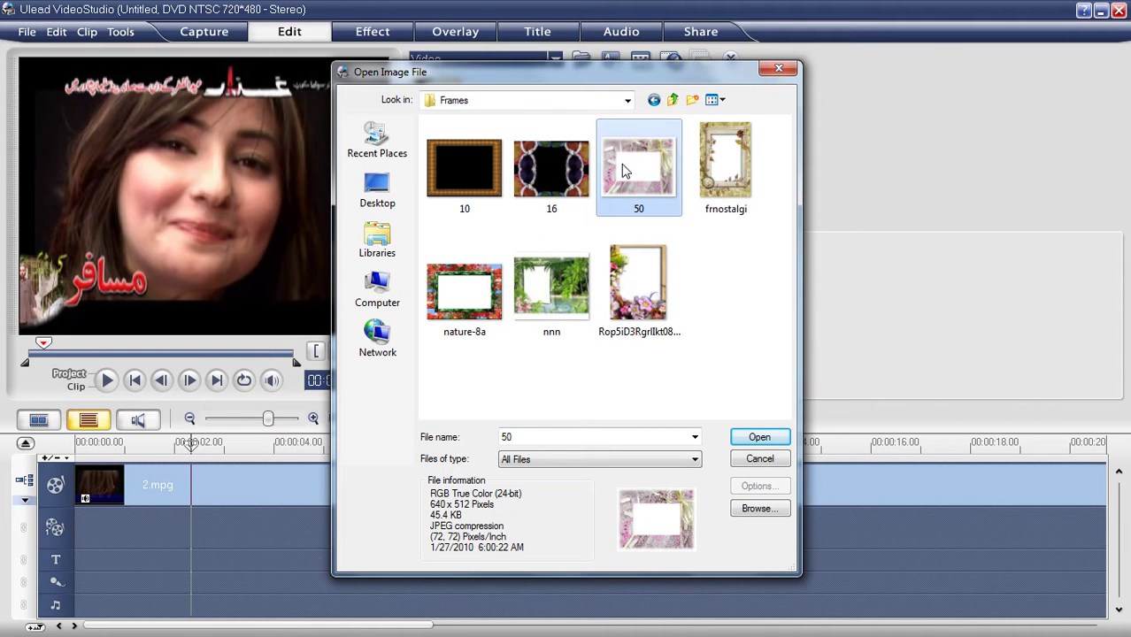
pyautogui.click(713, 154)
pyautogui.click(442, 301)
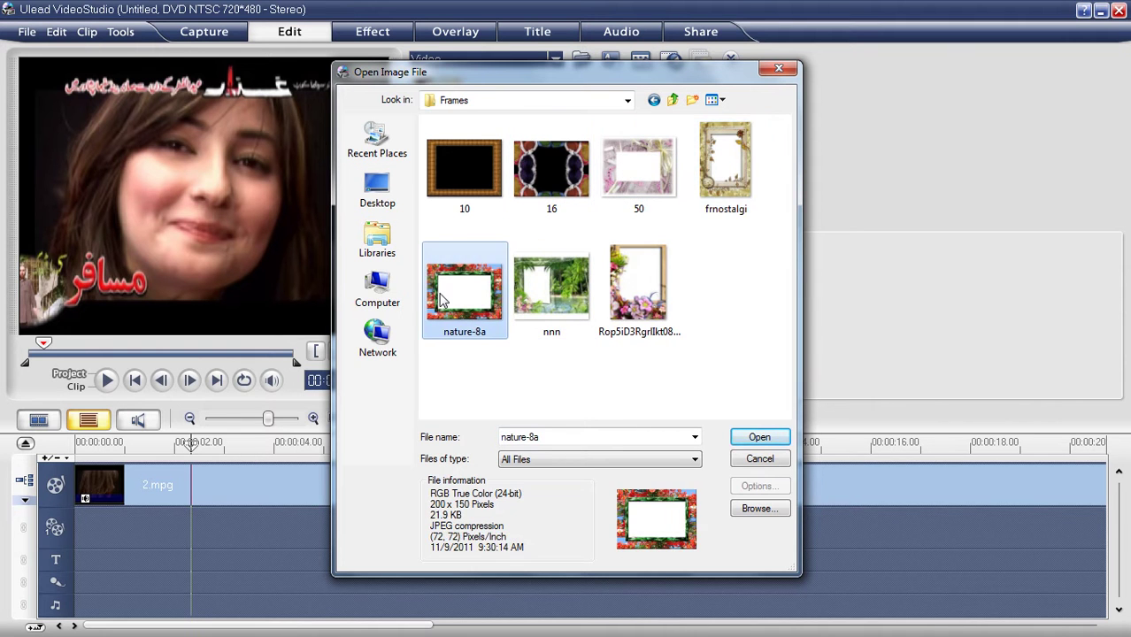
pyautogui.doubleClick(482, 175)
# - Place the frame image at the start of the overlay track and extend it to the end of the 2.mpg clip
pyautogui.moveTo(598, 465); pyautogui.dragTo(76, 529)
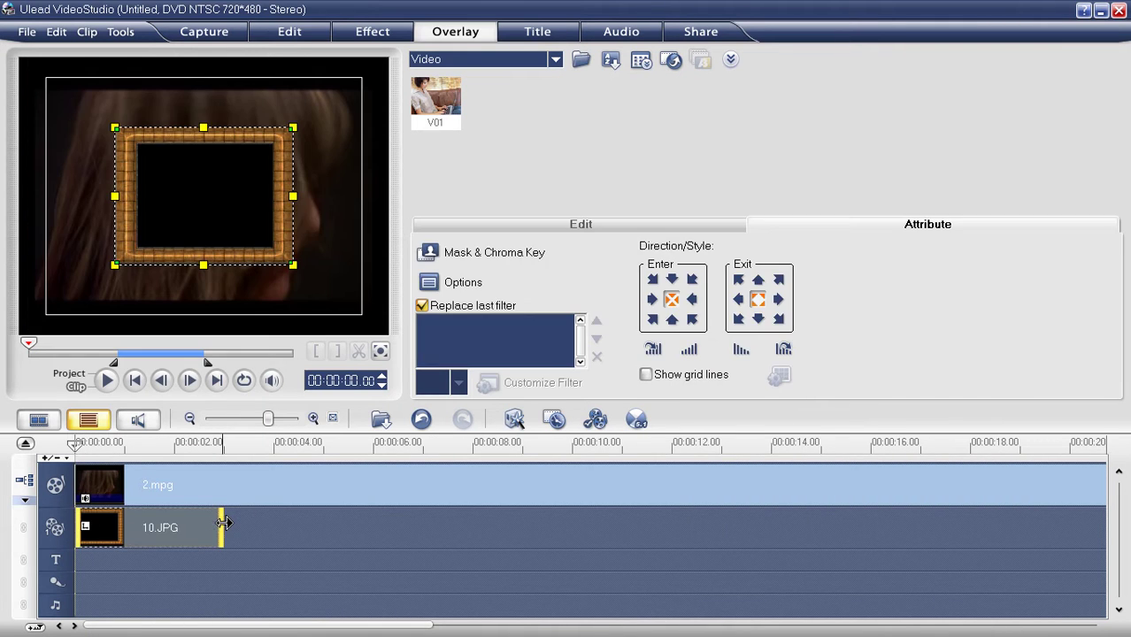
pyautogui.moveTo(222, 524); pyautogui.dragTo(152, 524)
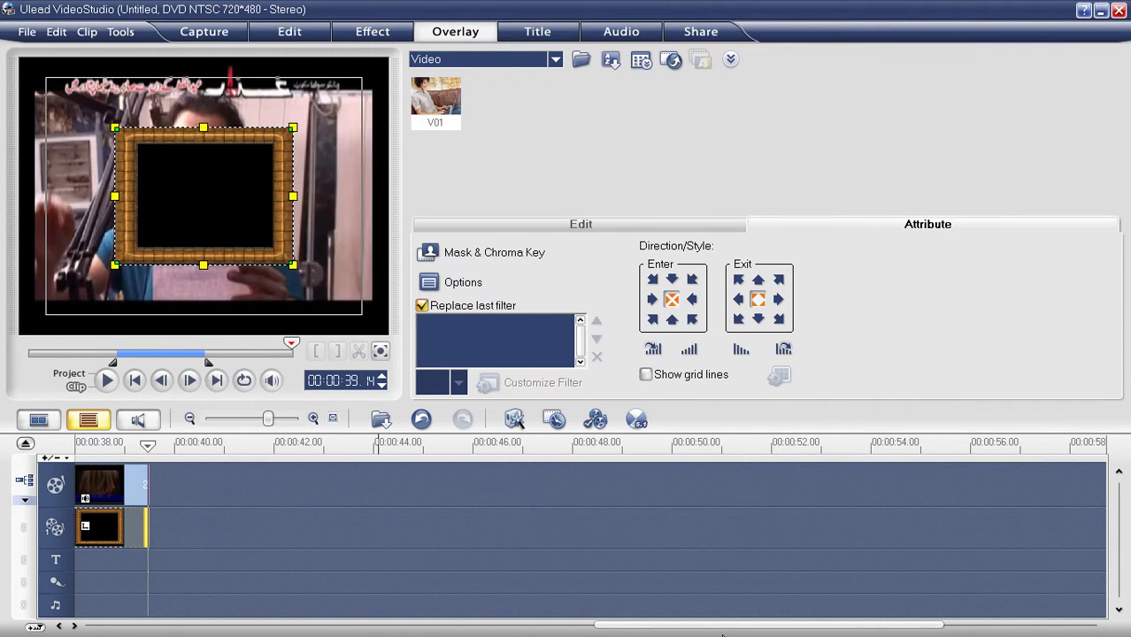
pyautogui.moveTo(742, 623); pyautogui.dragTo(123, 622)
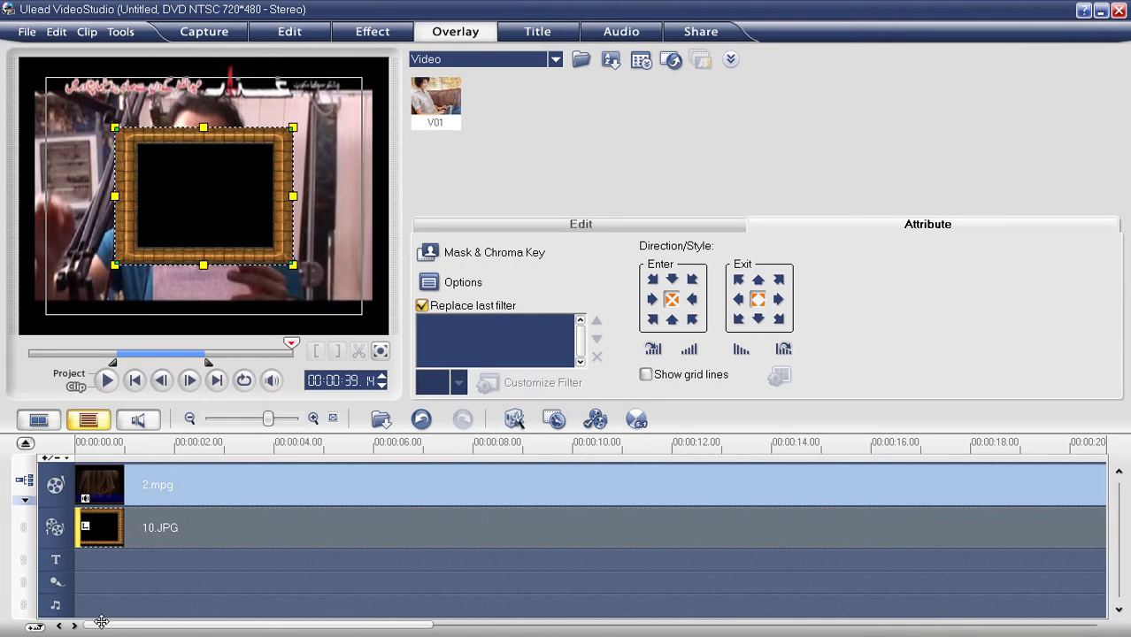
# - Enlarge the frame overlay in the preview until it covers the whole video picture
pyautogui.moveTo(301, 122); pyautogui.dragTo(392, 54)
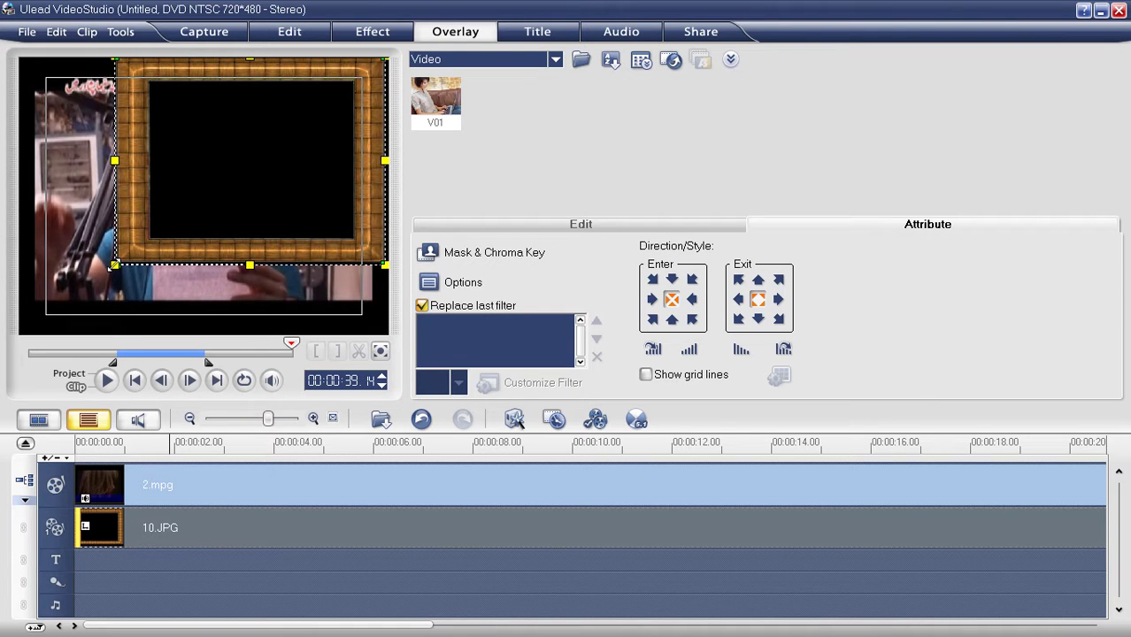
pyautogui.moveTo(114, 265); pyautogui.dragTo(20, 332)
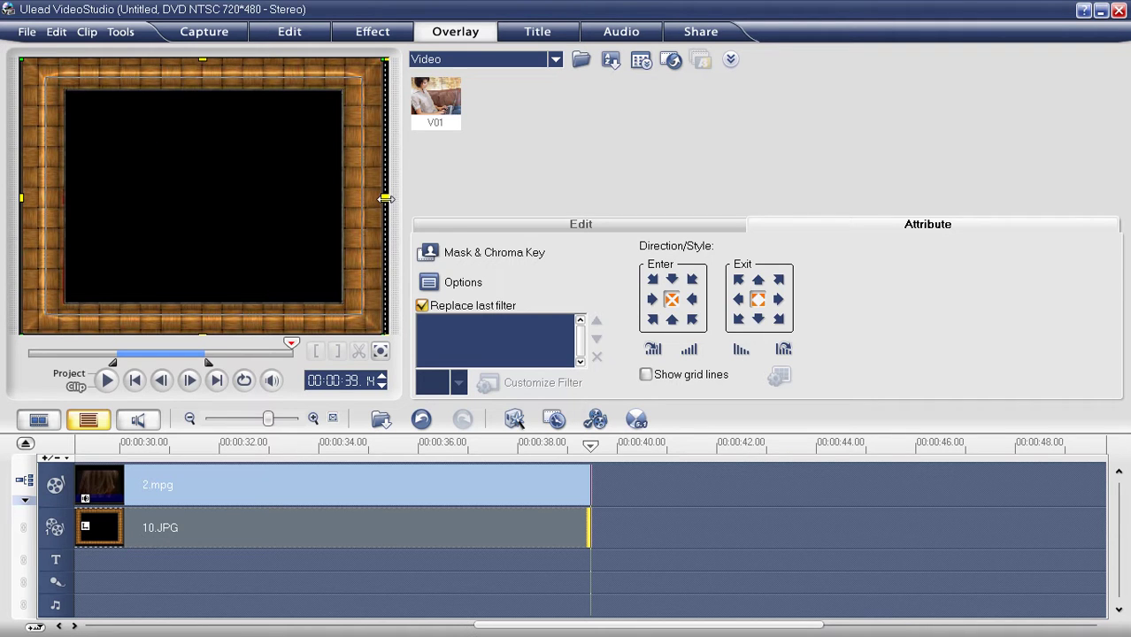
pyautogui.moveTo(385, 198); pyautogui.dragTo(391, 202)
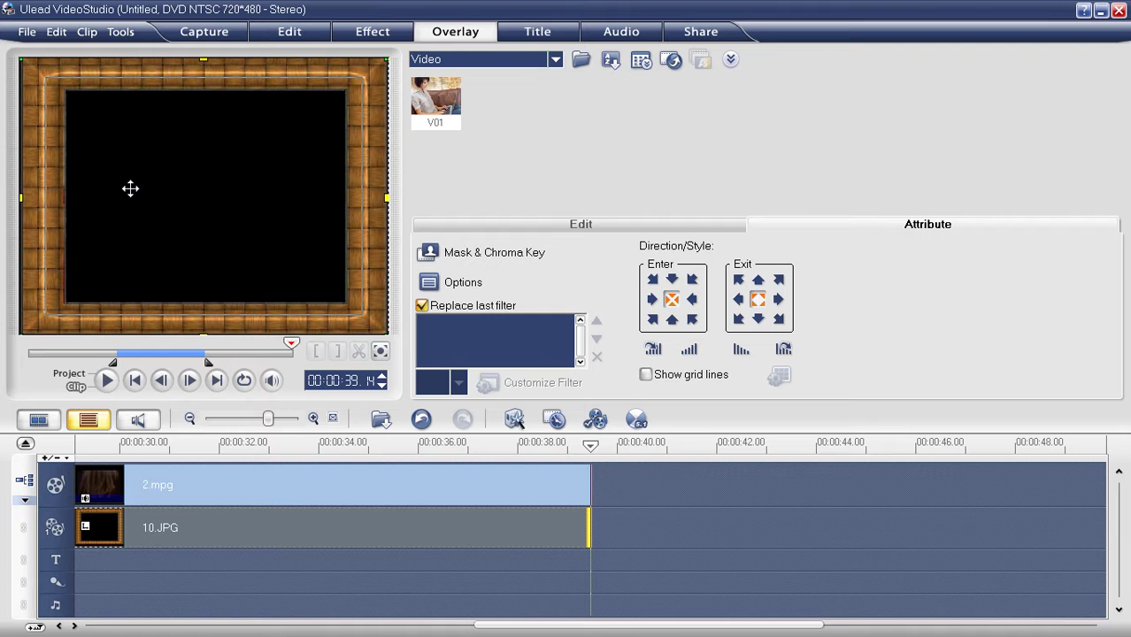
# - Apply a Chroma Key overlay to the frame, sampling its black centre as the mask color, with similarity 5
pyautogui.click(469, 256)
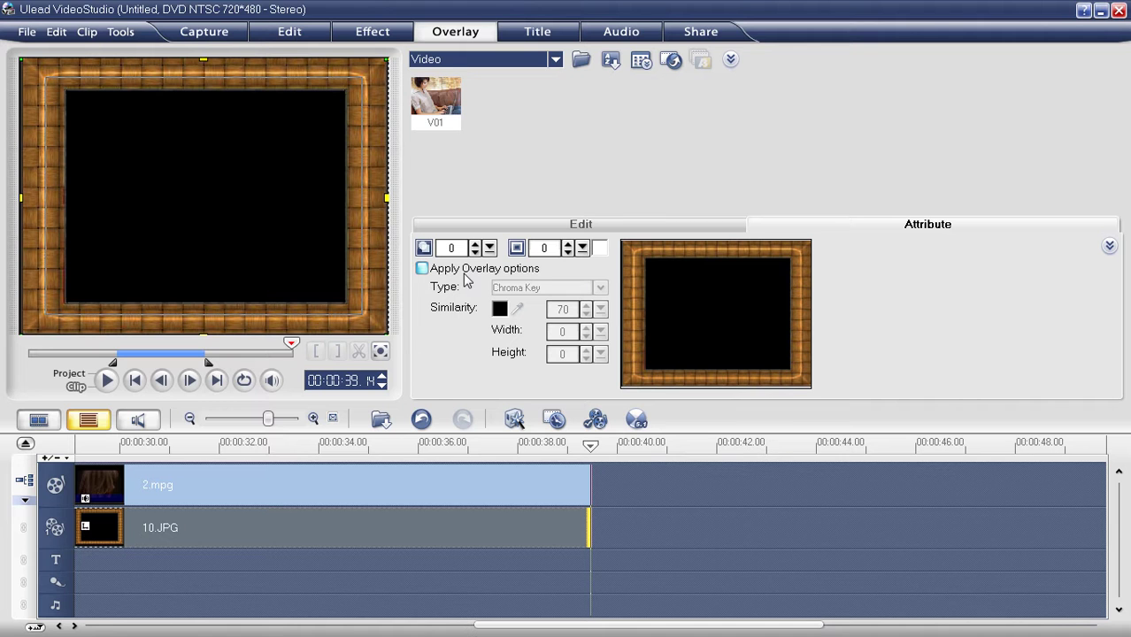
pyautogui.click(467, 274)
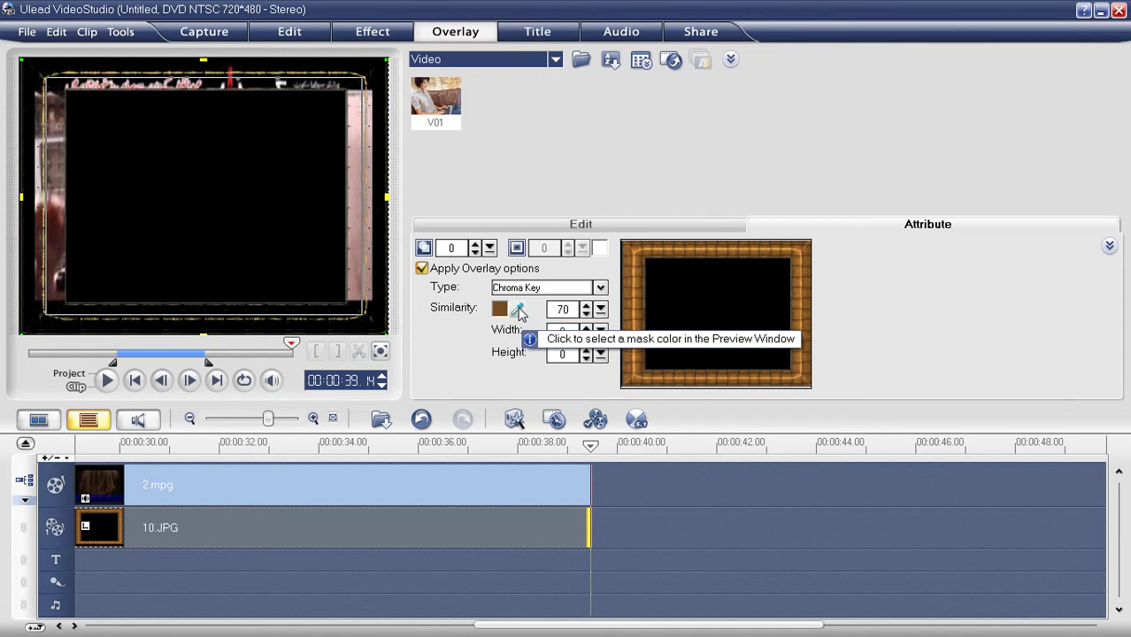
pyautogui.click(503, 310)
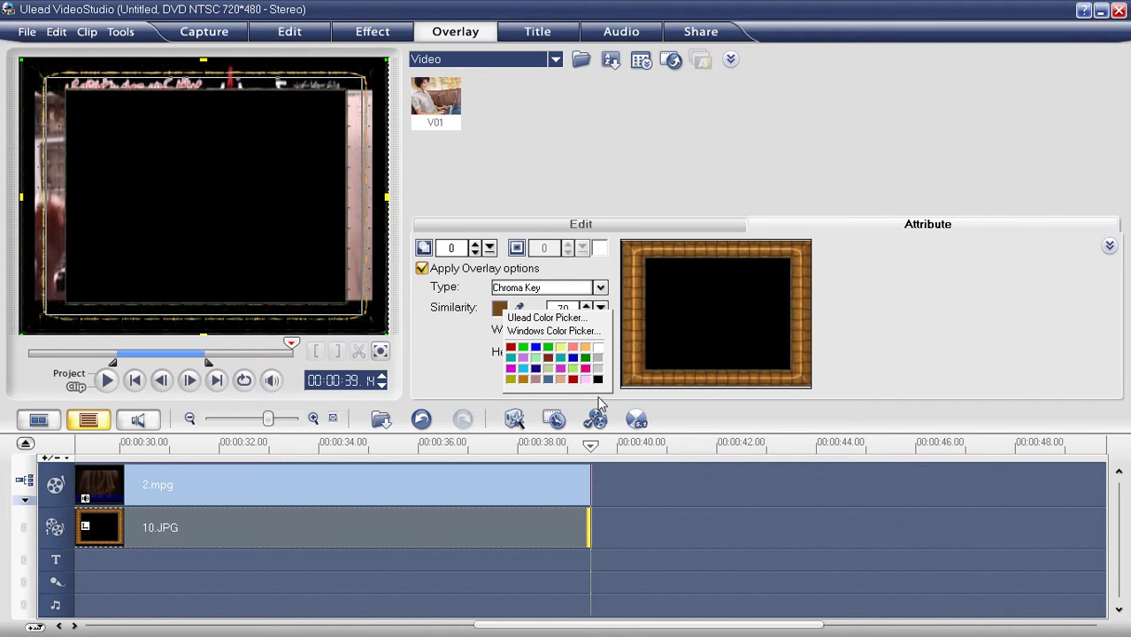
pyautogui.click(518, 305)
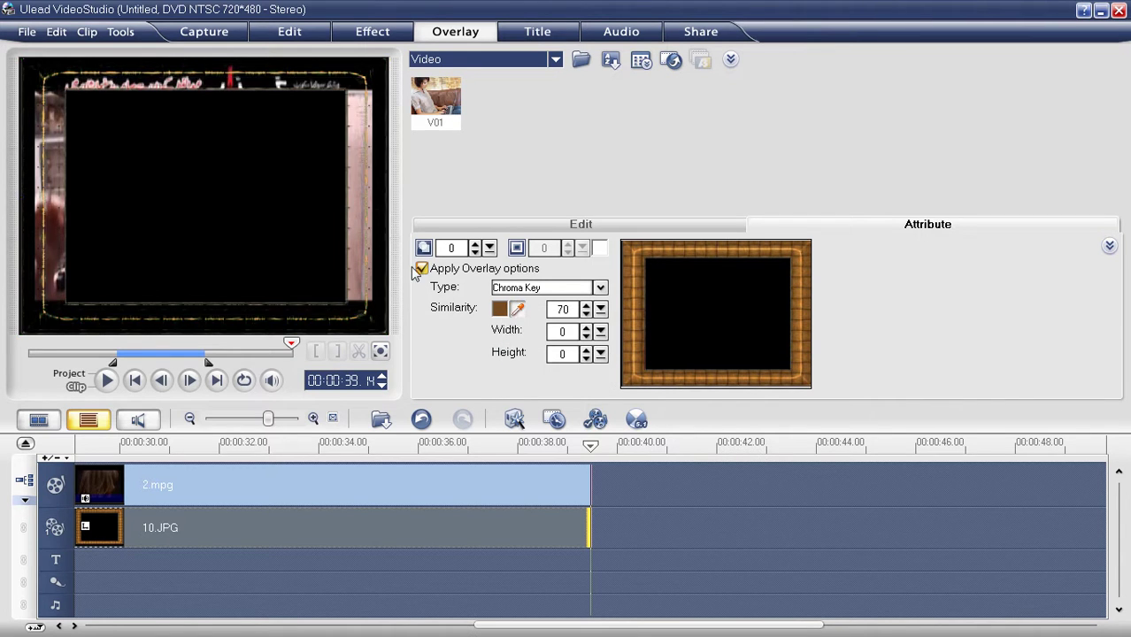
pyautogui.click(260, 206)
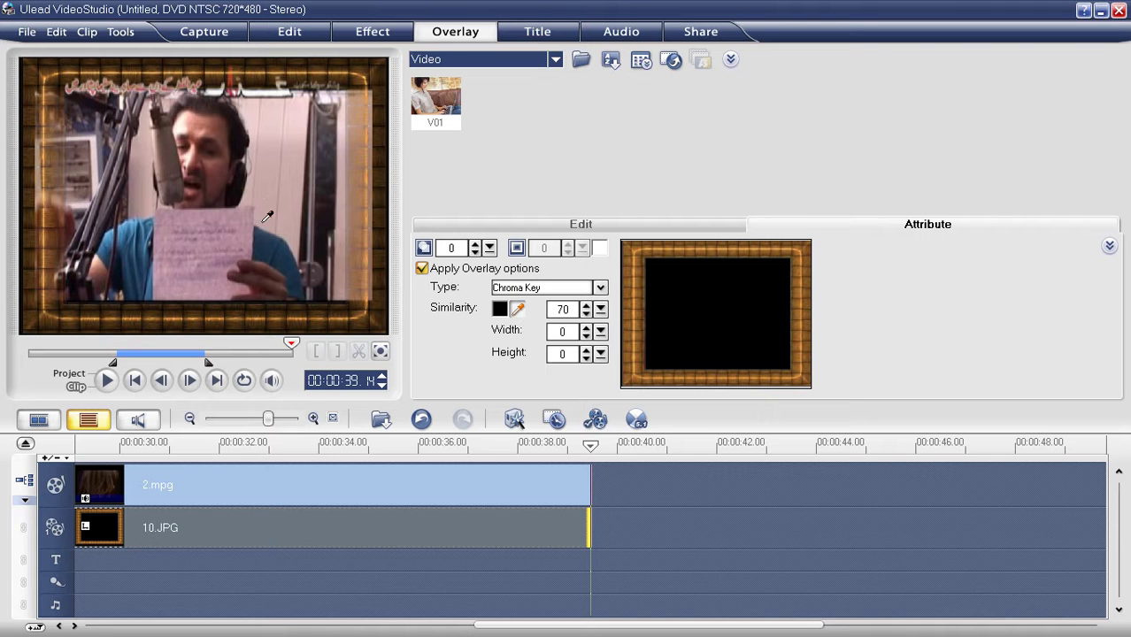
pyautogui.click(601, 310)
pyautogui.moveTo(601, 309); pyautogui.dragTo(547, 332)
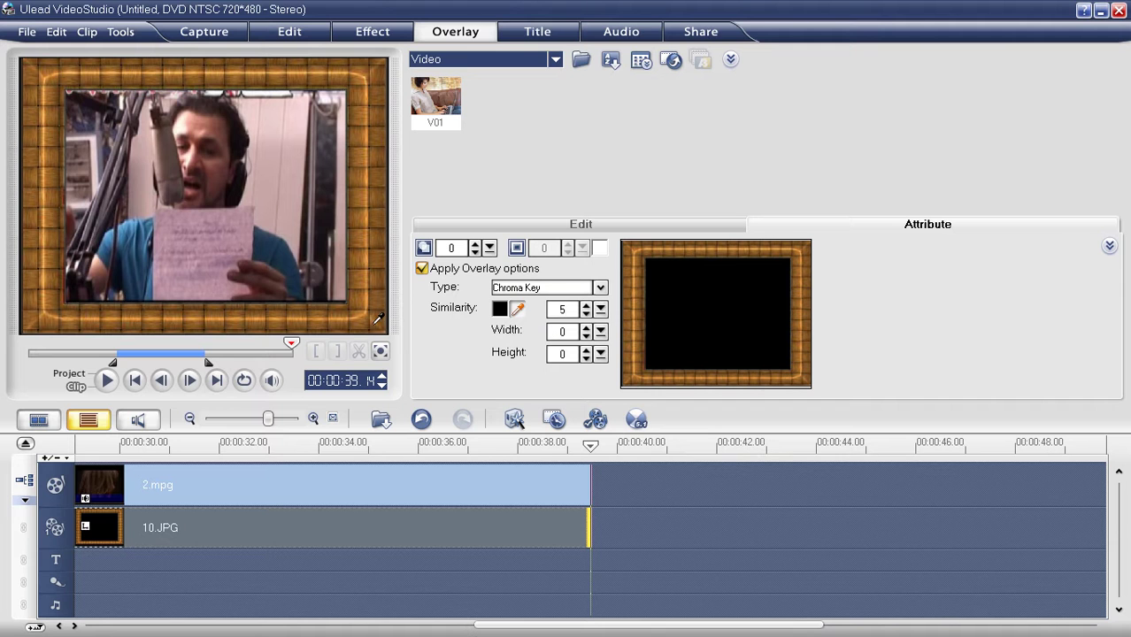
# - Stretch the frame overlay slightly further to fill the preview edges, and set the preview to play the whole project
pyautogui.click(70, 374)
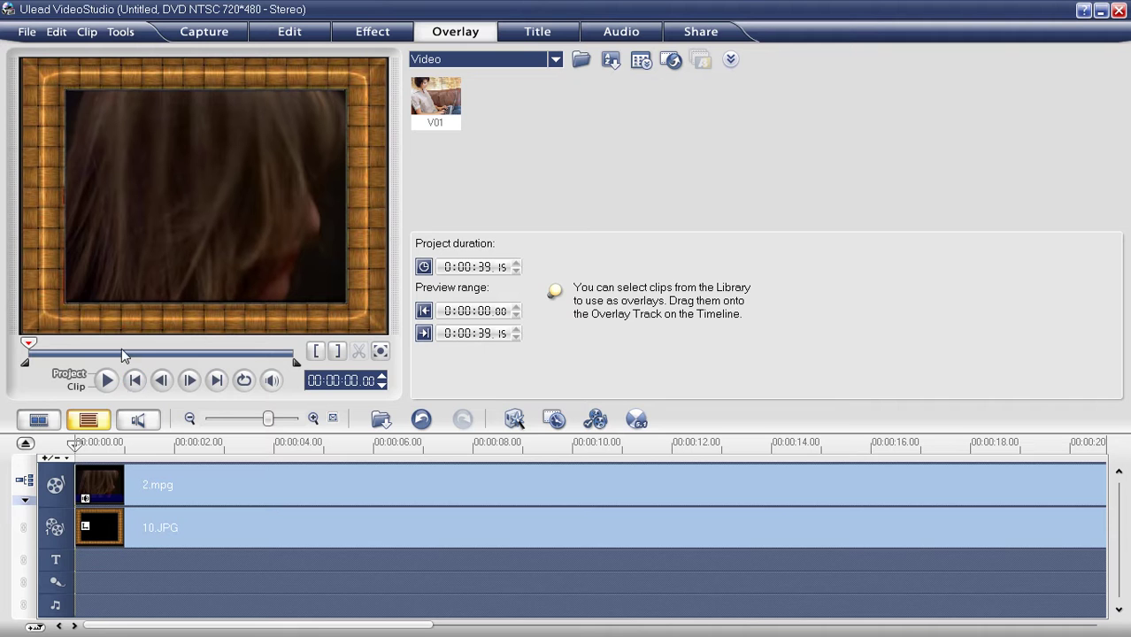
pyautogui.click(130, 538)
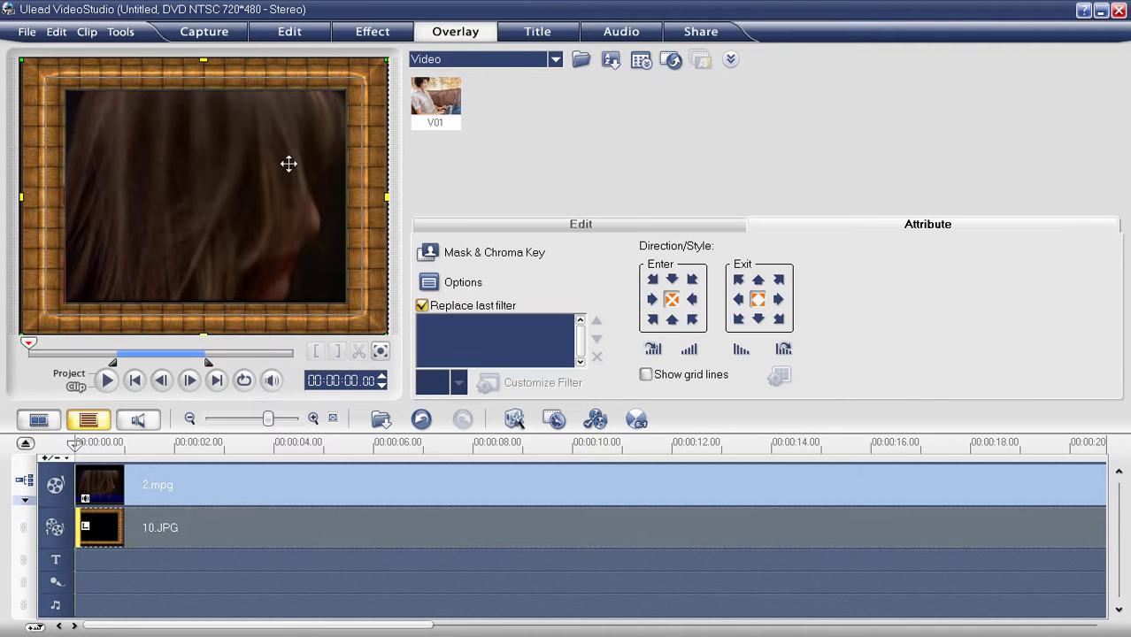
pyautogui.moveTo(388, 64)
pyautogui.mouseDown()
pyautogui.moveTo(332, 116)
pyautogui.moveTo(381, 63)
pyautogui.mouseUp()
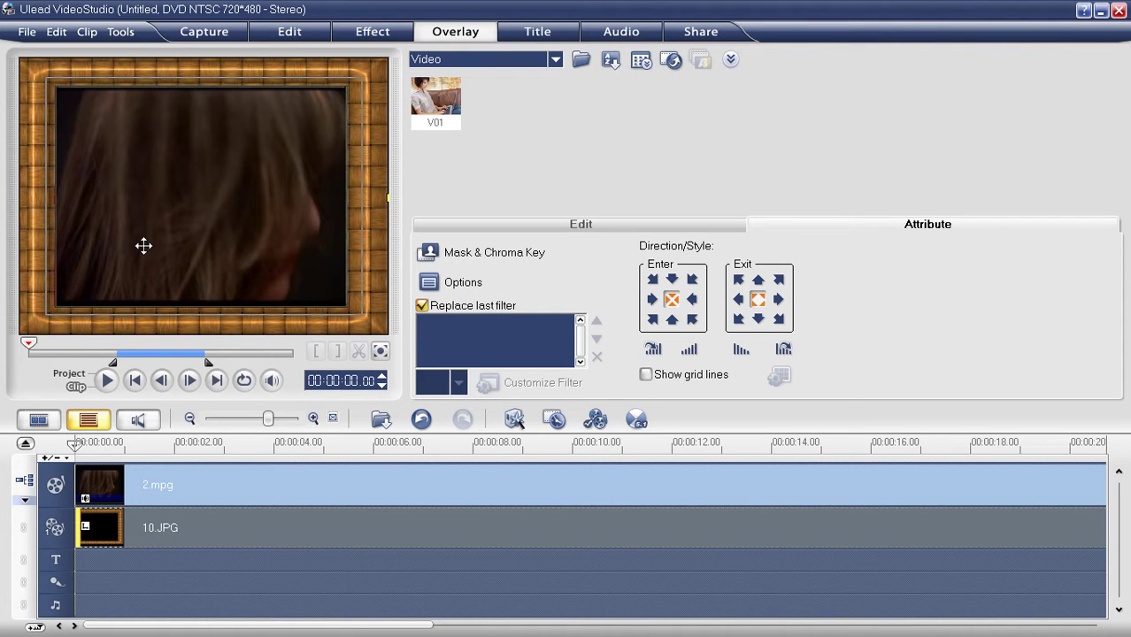
pyautogui.click(71, 375)
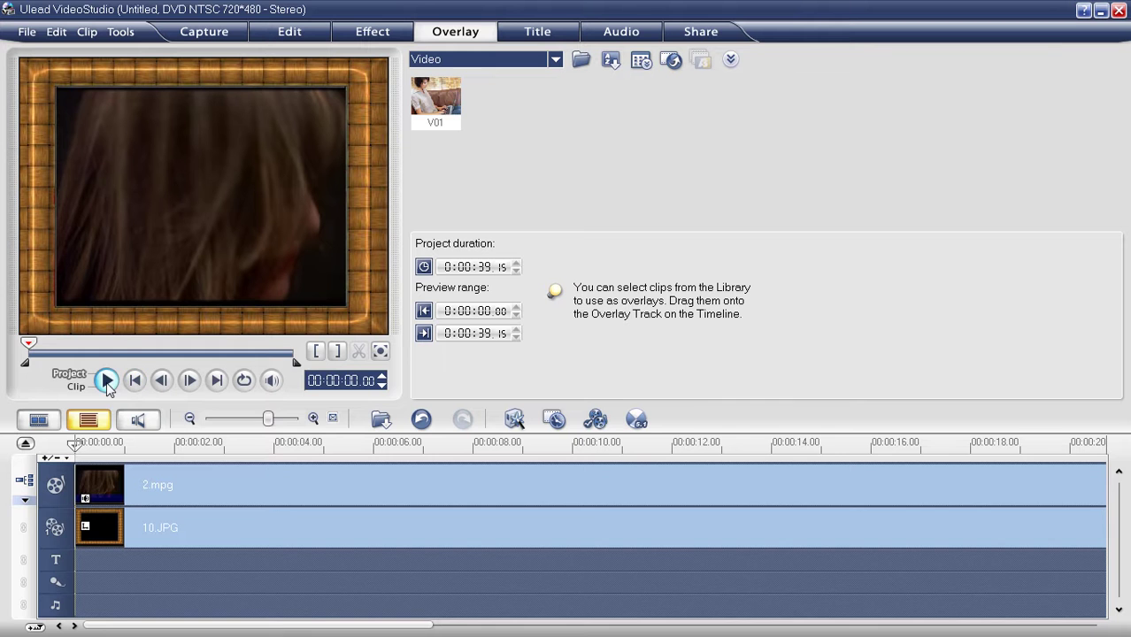
# - Play the framed project for a check and delete the 10.JPG frame from the overlay track
pyautogui.click(108, 379)
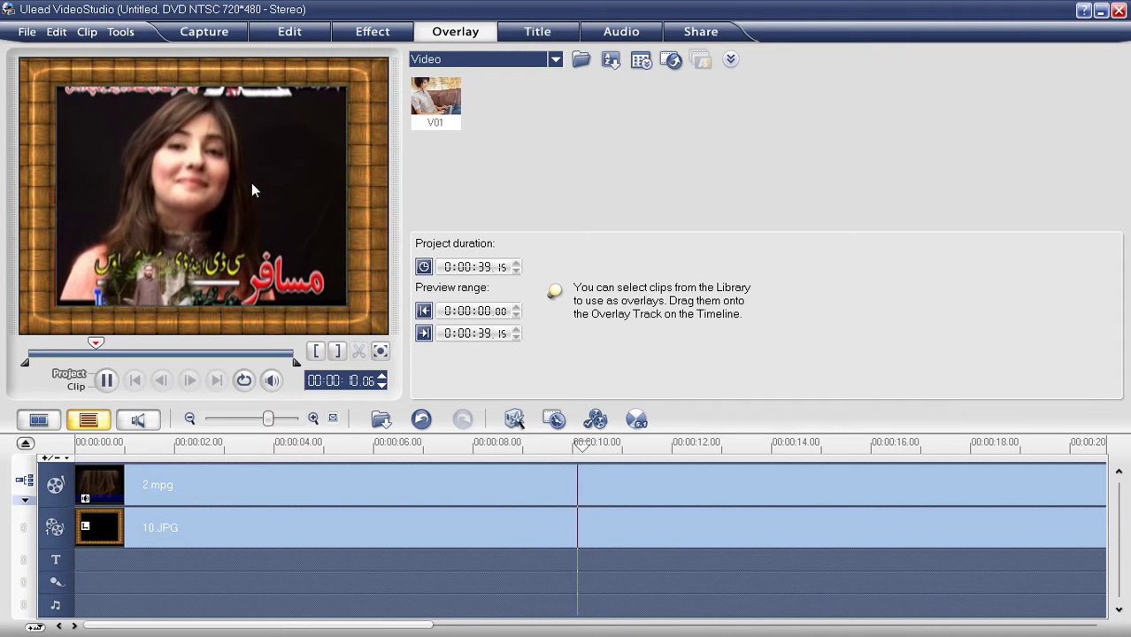
pyautogui.press('space')
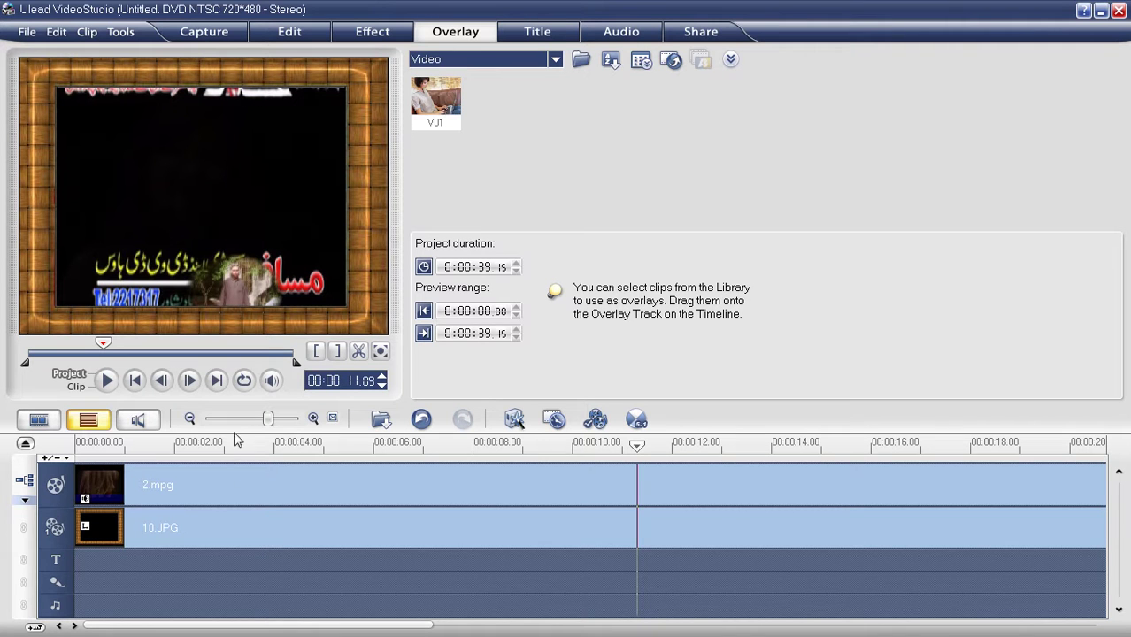
pyautogui.click(230, 523)
pyautogui.press('Delete')
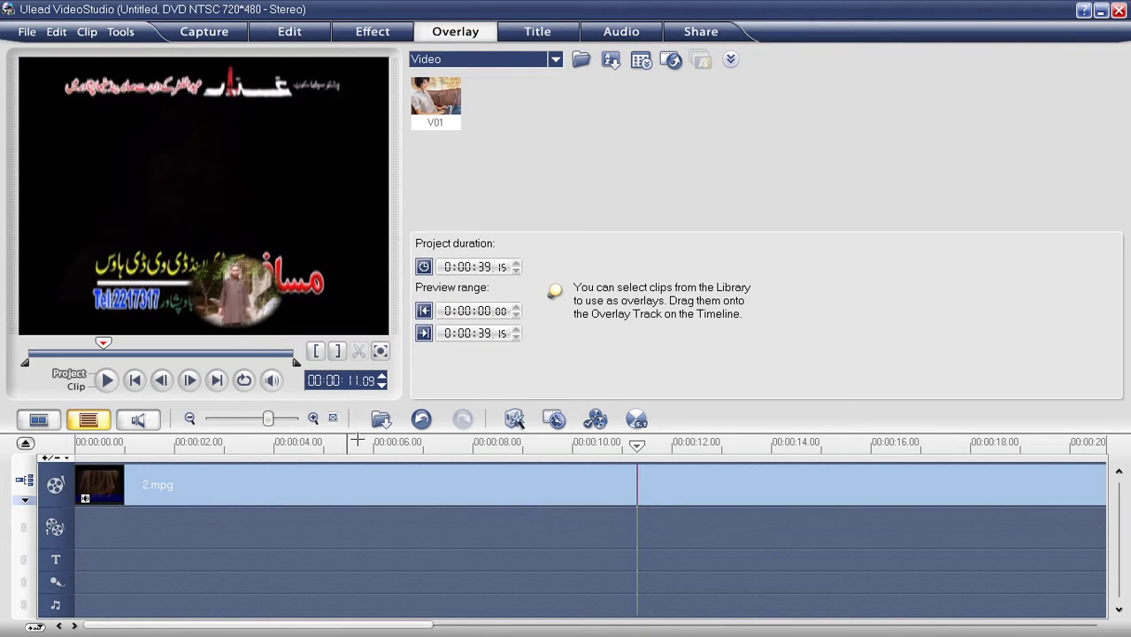
# - Insert the frame image 16 from the Frames folder at the start of the overlay track
pyautogui.click(381, 419)
pyautogui.click(429, 478)
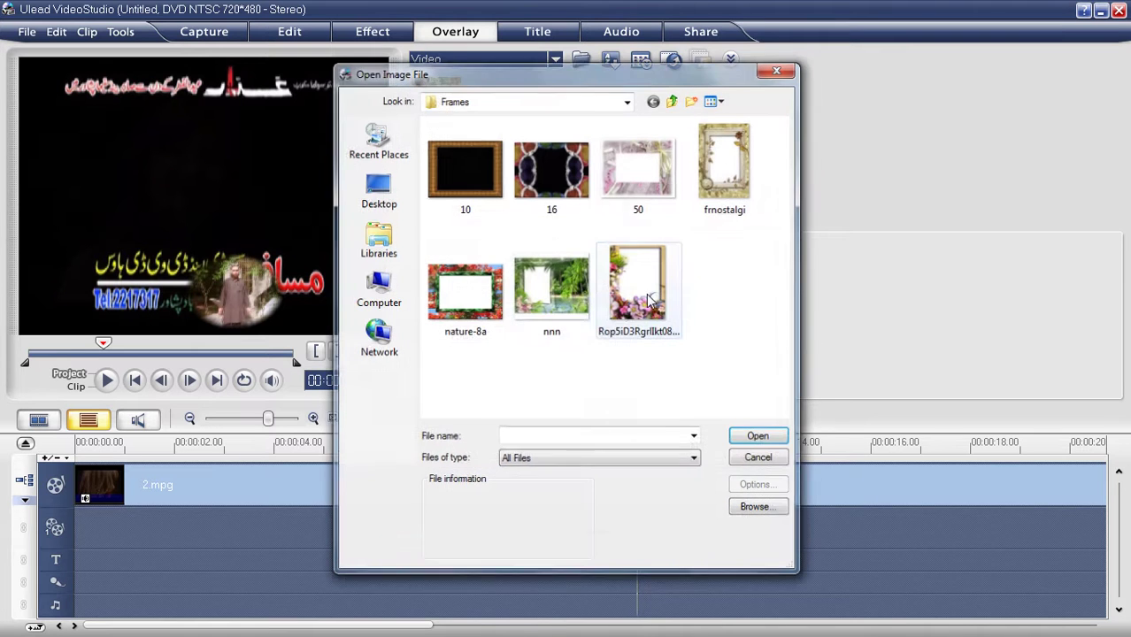
pyautogui.doubleClick(536, 180)
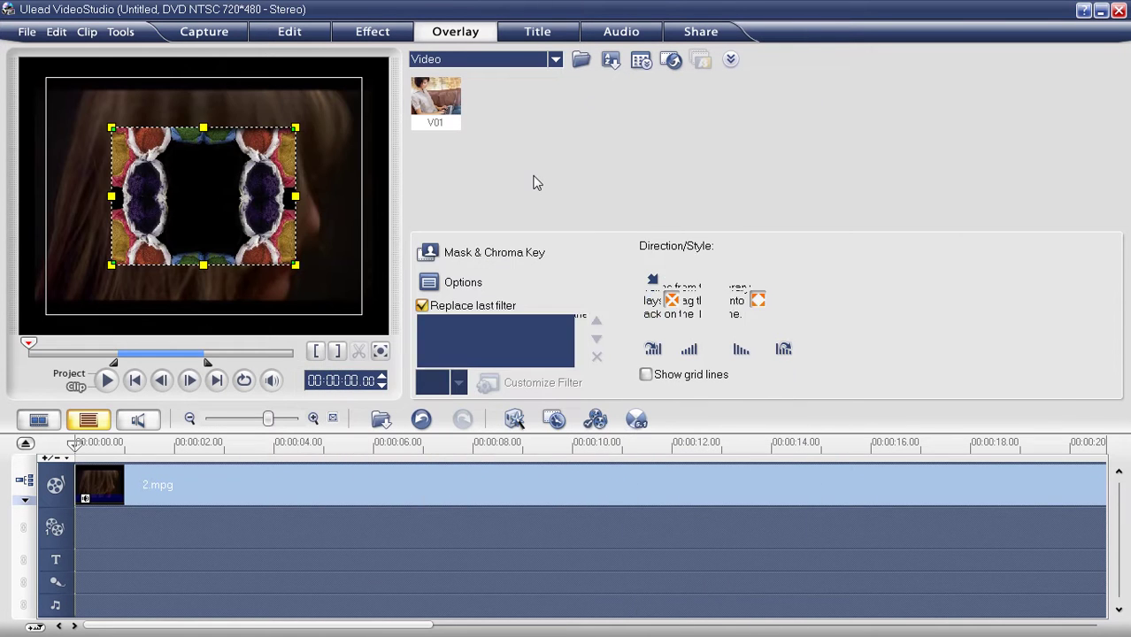
# - Enlarge the 16.JPG frame to cover the whole preview and extend it to the end of the 2.mpg clip
pyautogui.moveTo(298, 129); pyautogui.dragTo(386, 60)
pyautogui.moveTo(110, 268); pyautogui.dragTo(5, 312)
pyautogui.moveTo(195, 238); pyautogui.dragTo(118, 264)
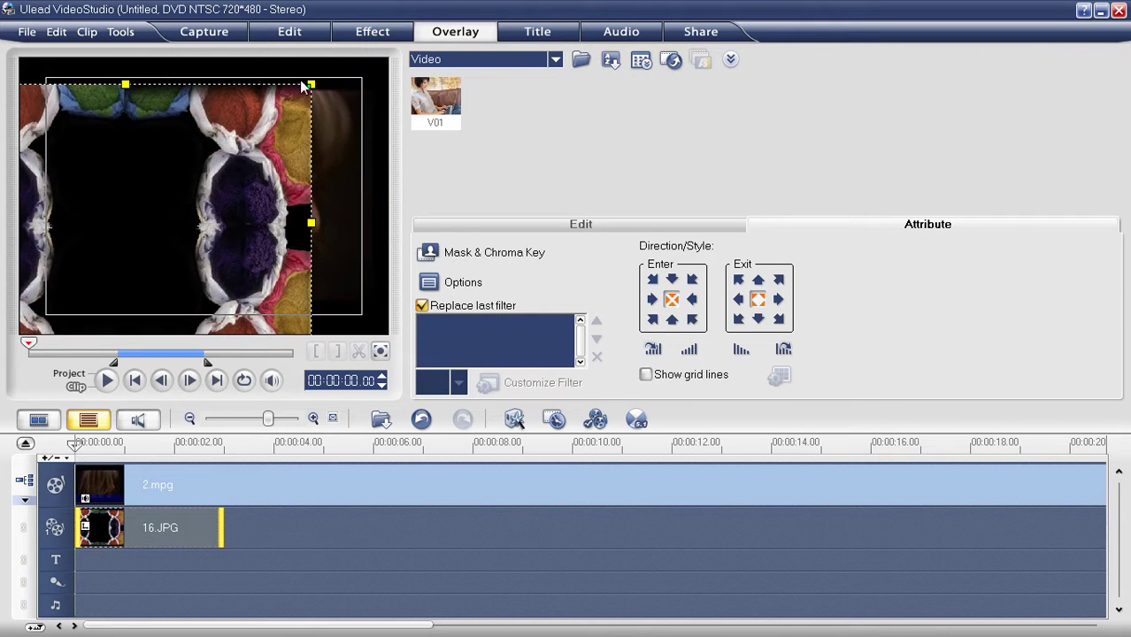
pyautogui.moveTo(314, 82); pyautogui.dragTo(378, 63)
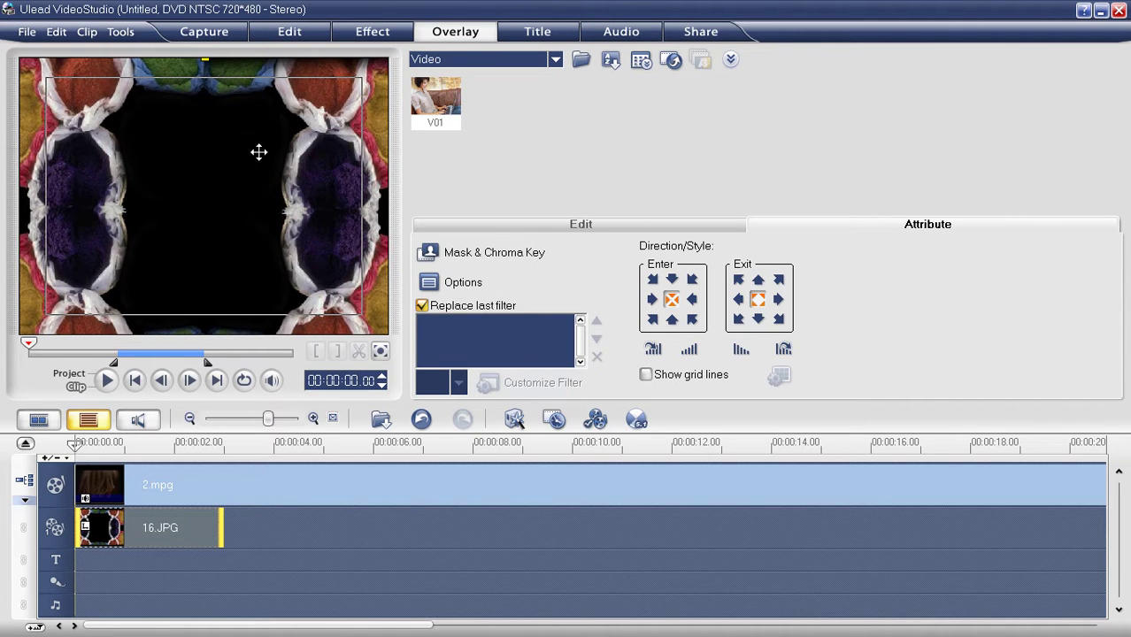
pyautogui.moveTo(227, 534); pyautogui.dragTo(498, 534)
pyautogui.moveTo(540, 627); pyautogui.dragTo(106, 626)
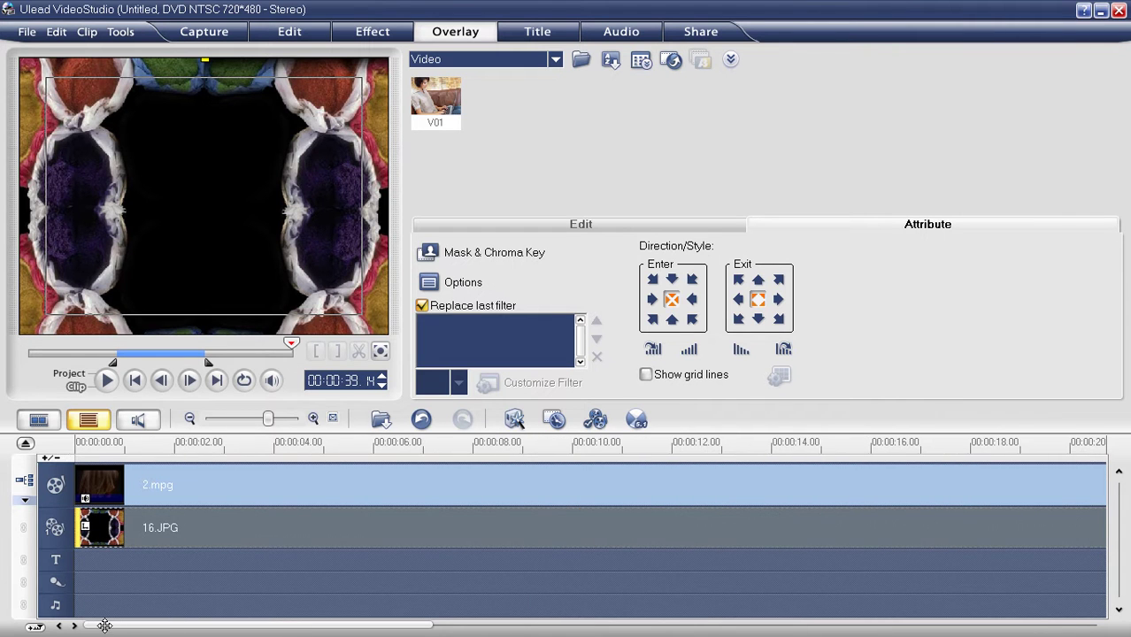
# - Apply a Chroma Key overlay to the 16.JPG frame, sampling its black centre as the mask color, with similarity 3
pyautogui.click(516, 257)
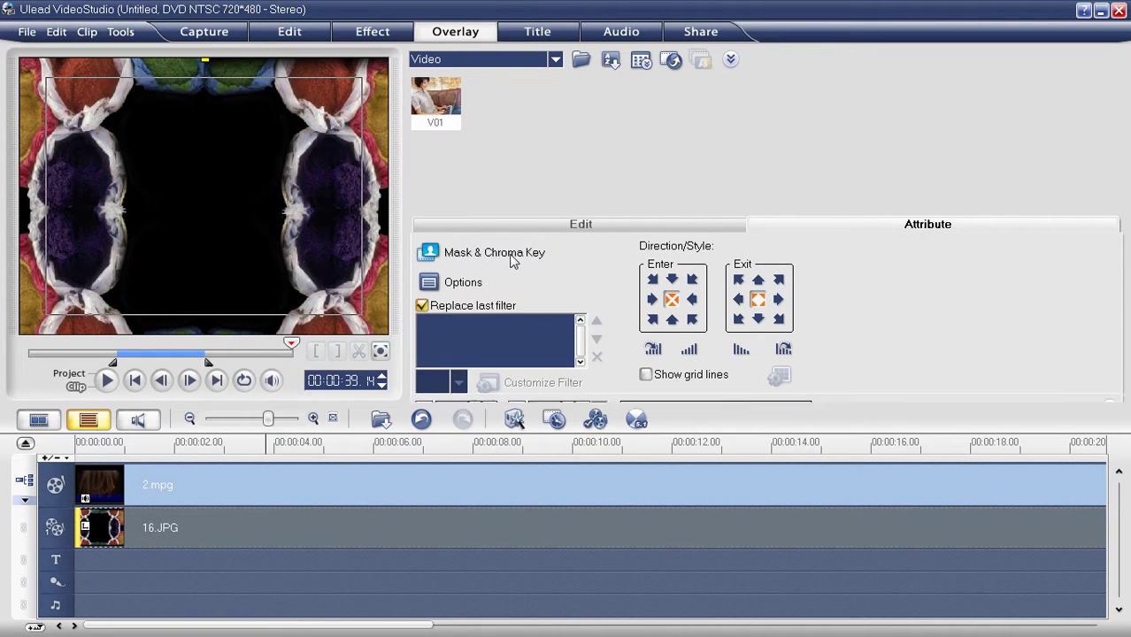
pyautogui.click(444, 270)
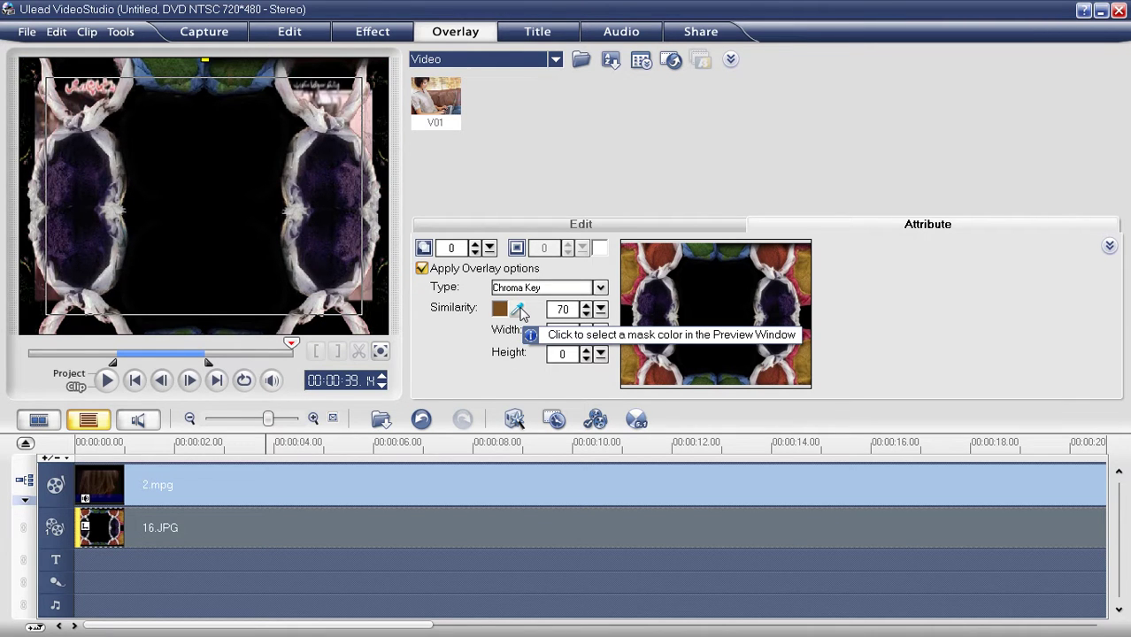
pyautogui.click(251, 208)
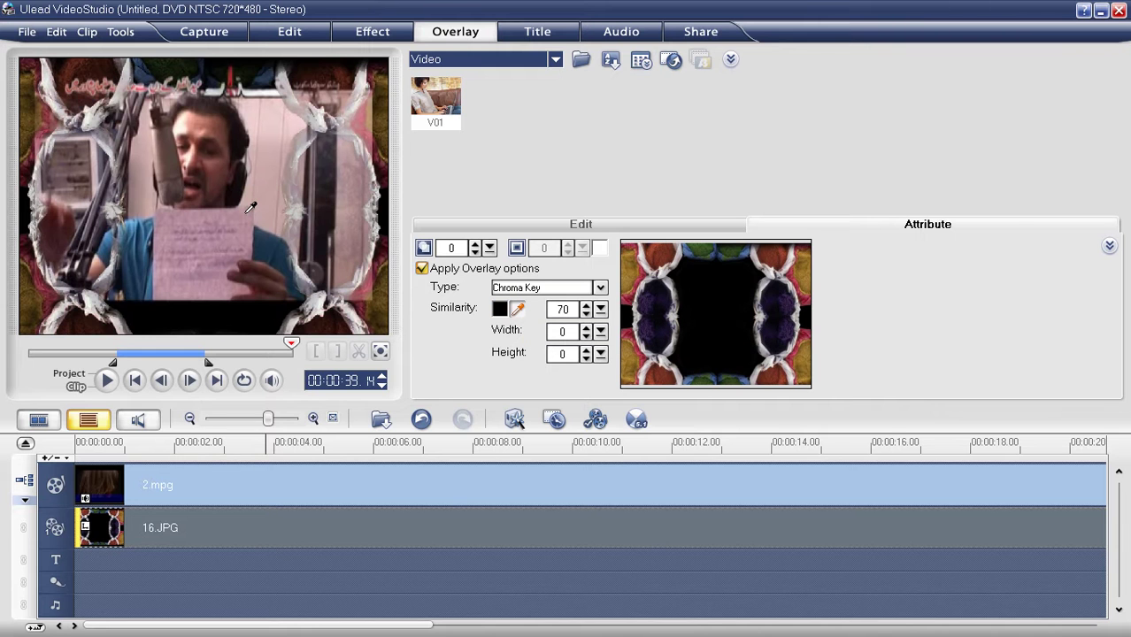
pyautogui.click(602, 310)
pyautogui.moveTo(602, 309); pyautogui.dragTo(550, 332)
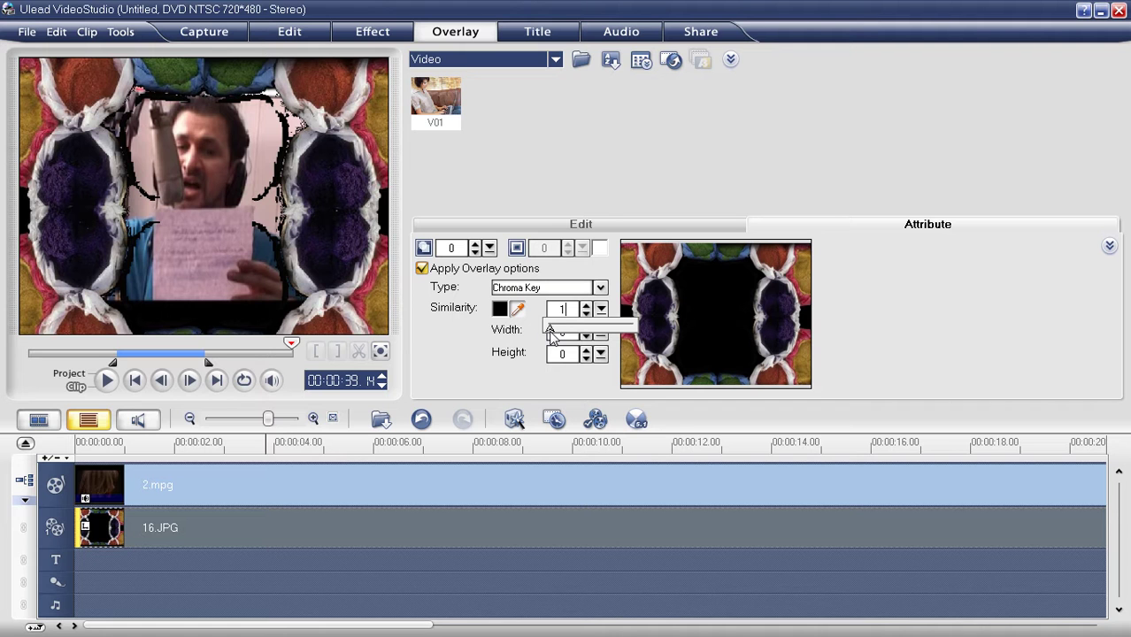
pyautogui.moveTo(544, 333)
pyautogui.mouseDown()
pyautogui.moveTo(577, 332)
pyautogui.moveTo(553, 332)
pyautogui.mouseUp()
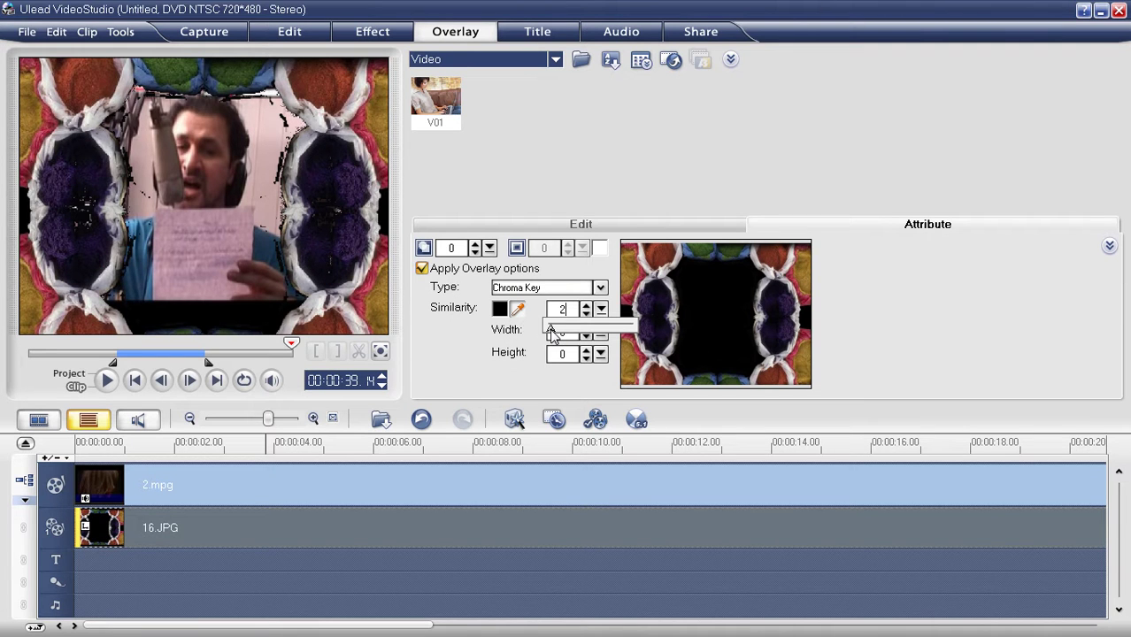
pyautogui.moveTo(552, 332); pyautogui.dragTo(552, 331)
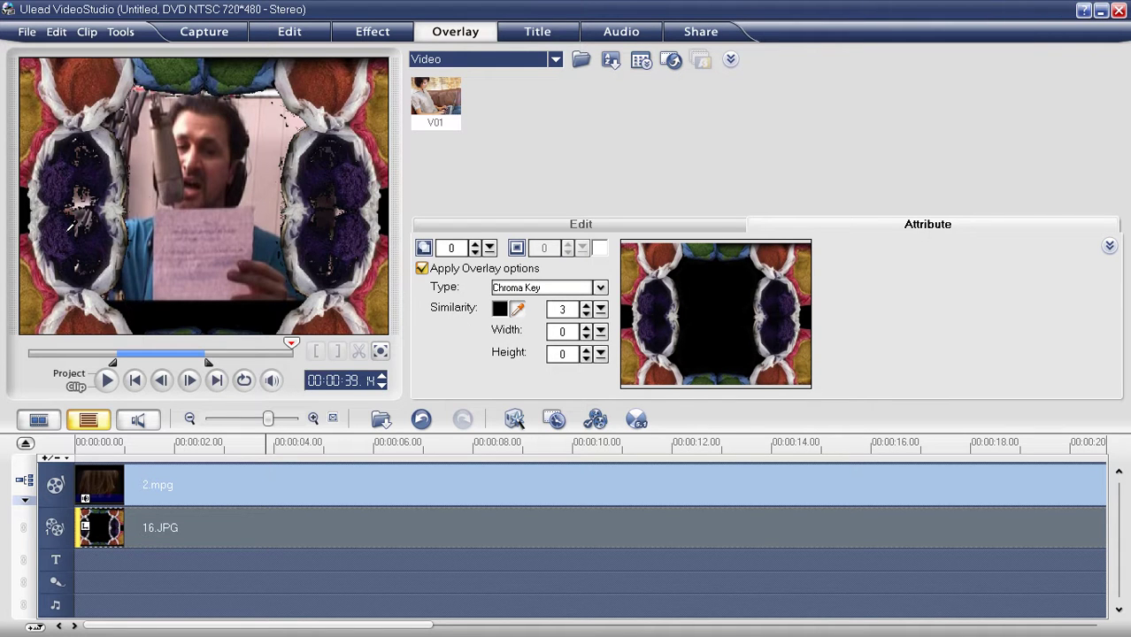
# - Play the whole project from the start and delete the 16.JPG frame from the overlay track
pyautogui.click(70, 373)
pyautogui.click(134, 381)
pyautogui.click(106, 381)
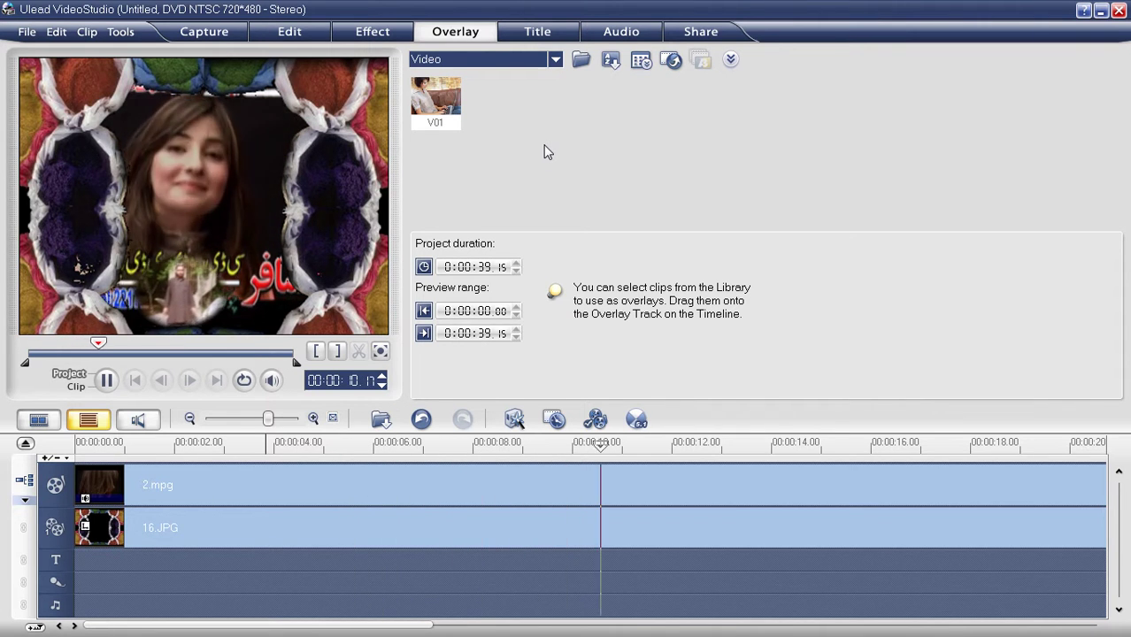
pyautogui.click(354, 525)
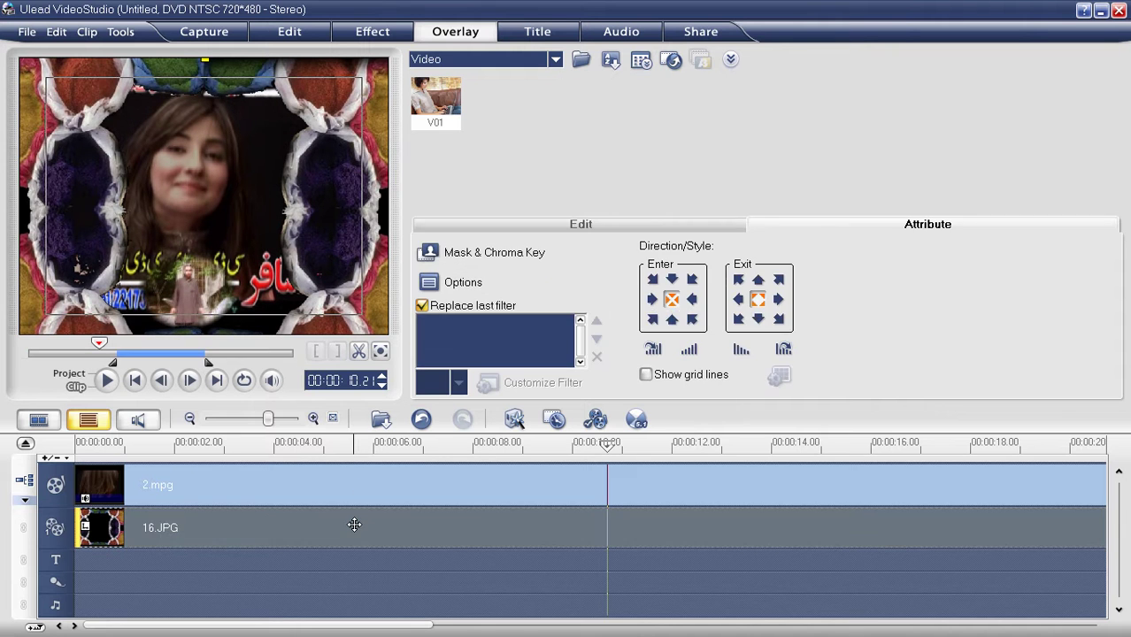
pyautogui.press('Delete')
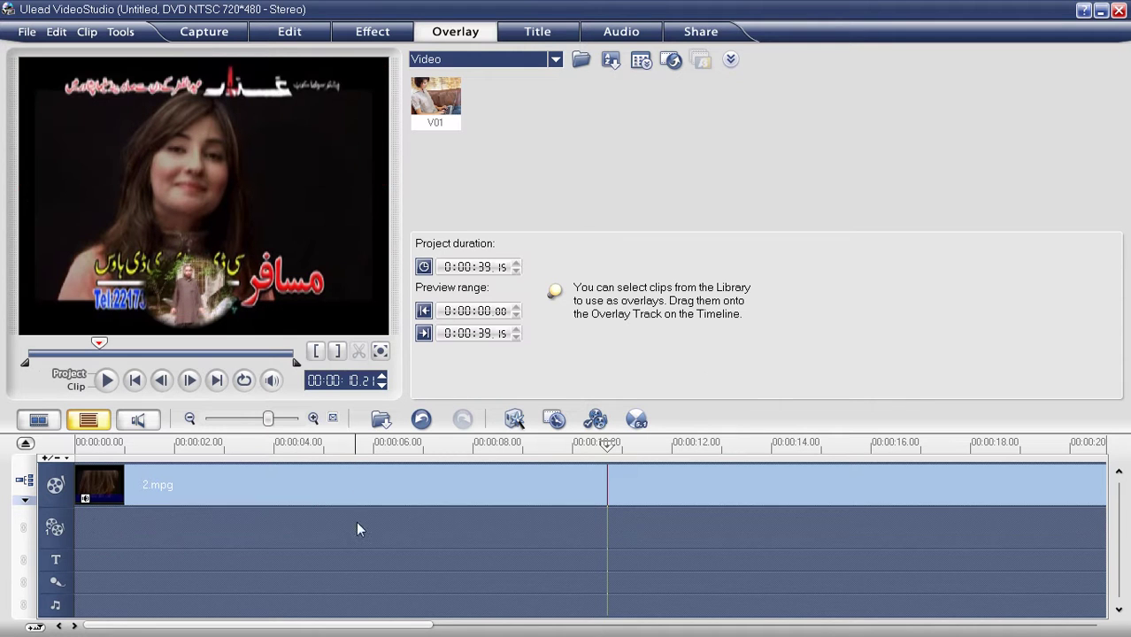
# - Browse the Frames folder for another overlay image and view the candidate frames in Windows Photo Viewer
pyautogui.click(381, 419)
pyautogui.click(416, 478)
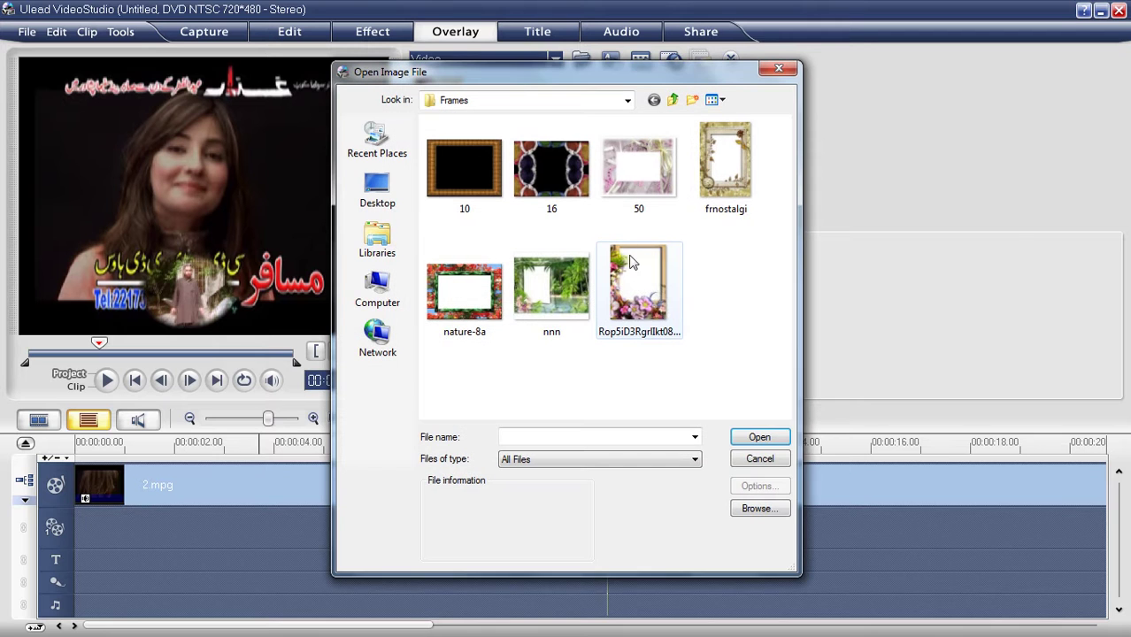
pyautogui.click(639, 283)
pyautogui.rightClick(631, 285)
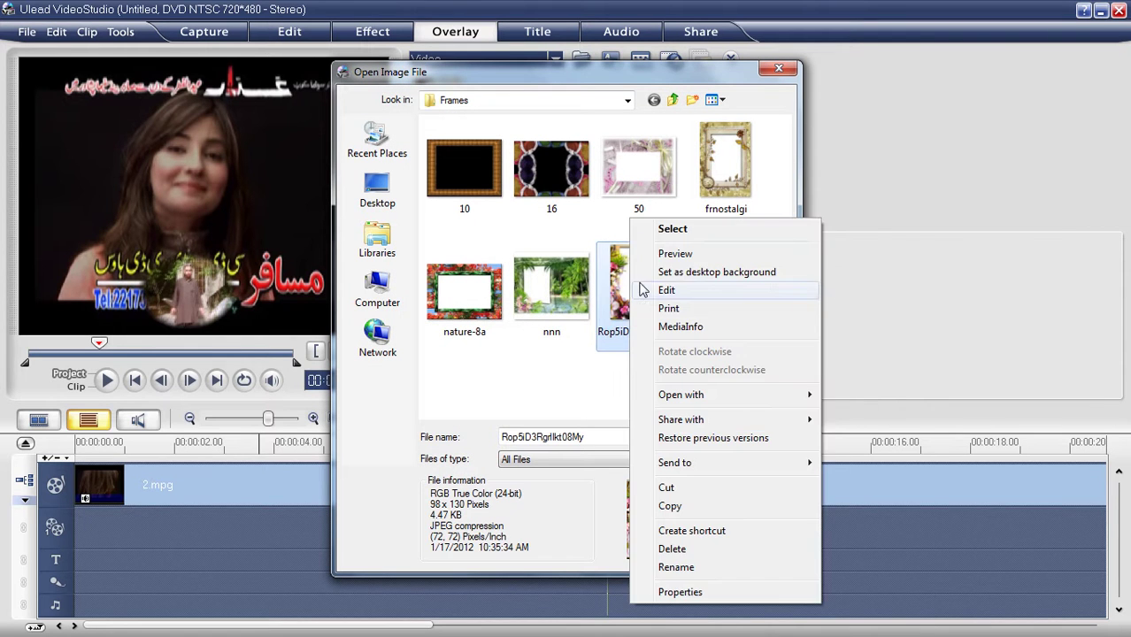
pyautogui.click(666, 254)
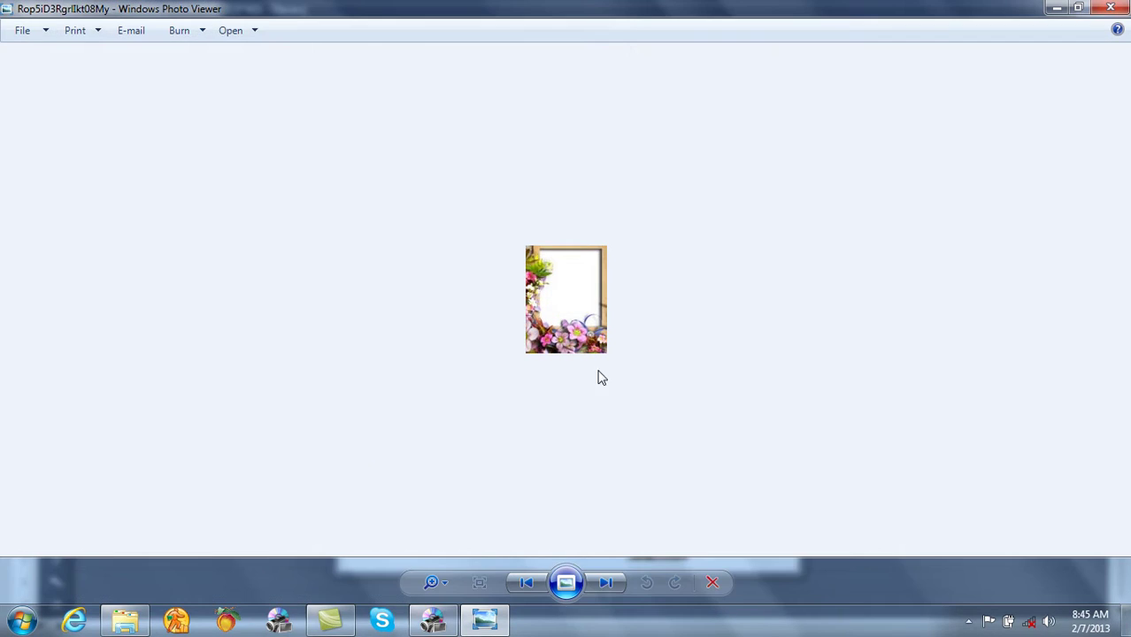
pyautogui.click(523, 585)
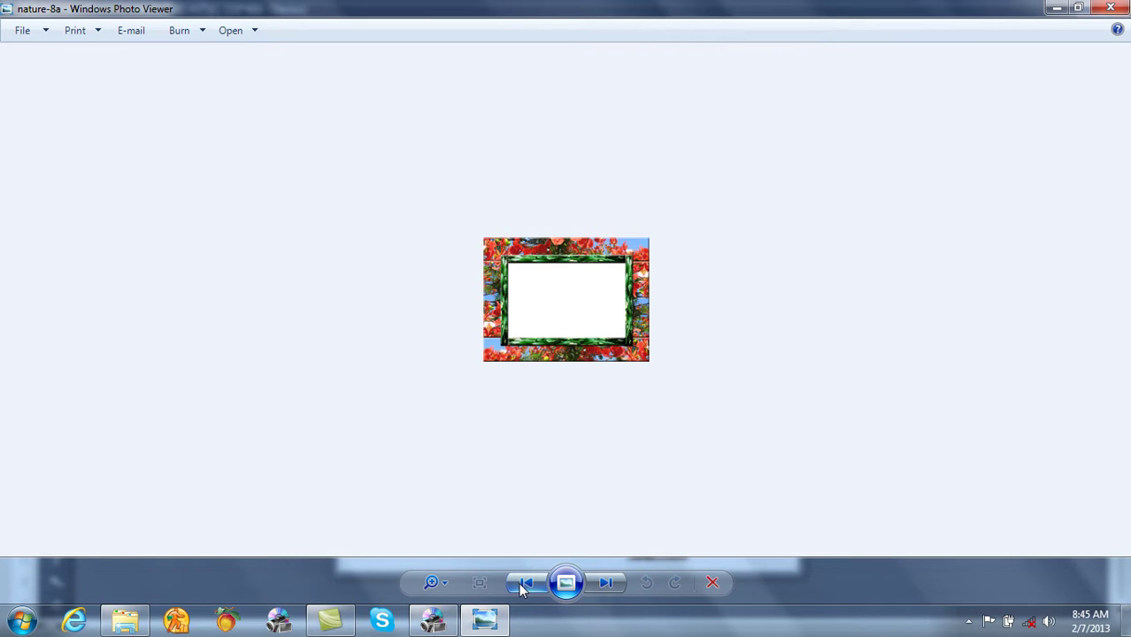
pyautogui.click(523, 585)
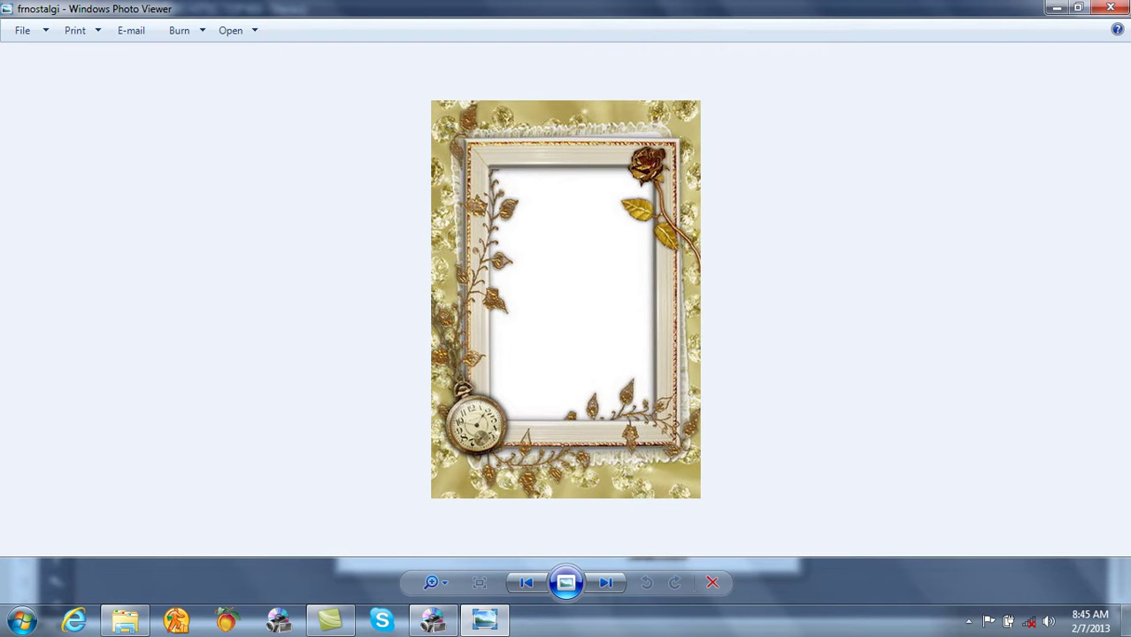
pyautogui.click(1111, 8)
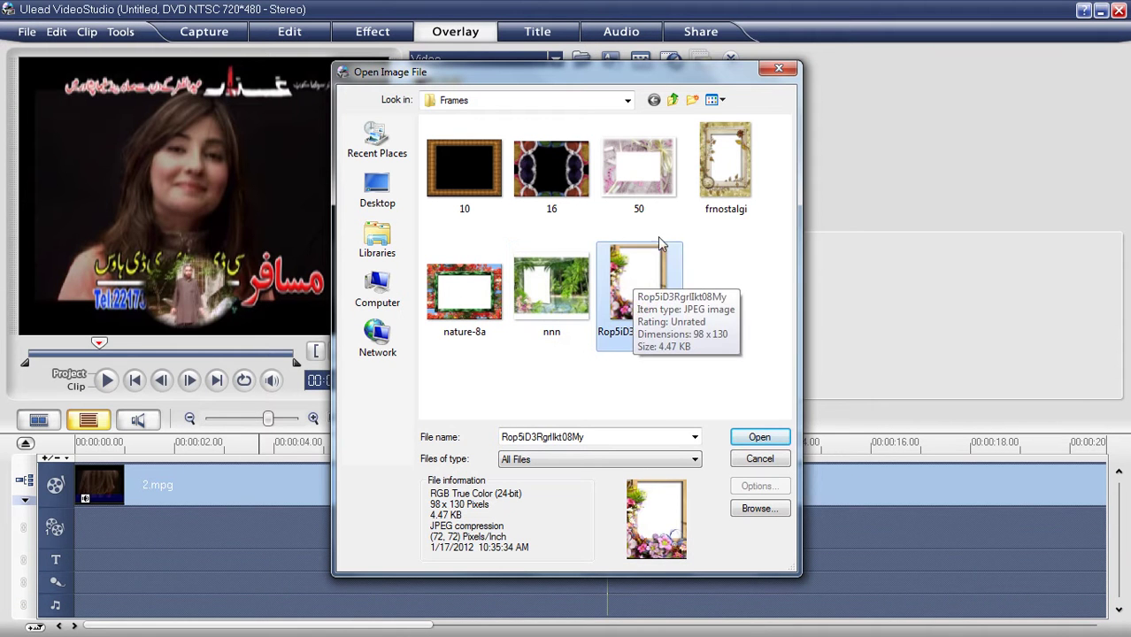
# - Insert the frnostalgi image at the start of the overlay track and extend it to the end of the 2.mpg clip
pyautogui.click(713, 168)
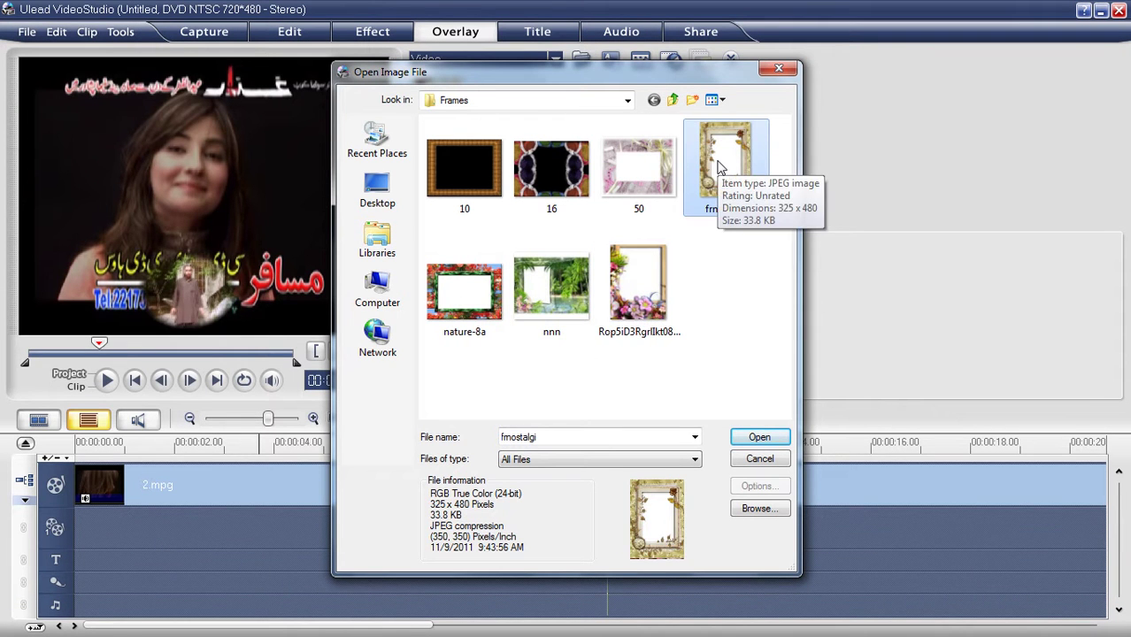
pyautogui.doubleClick(720, 168)
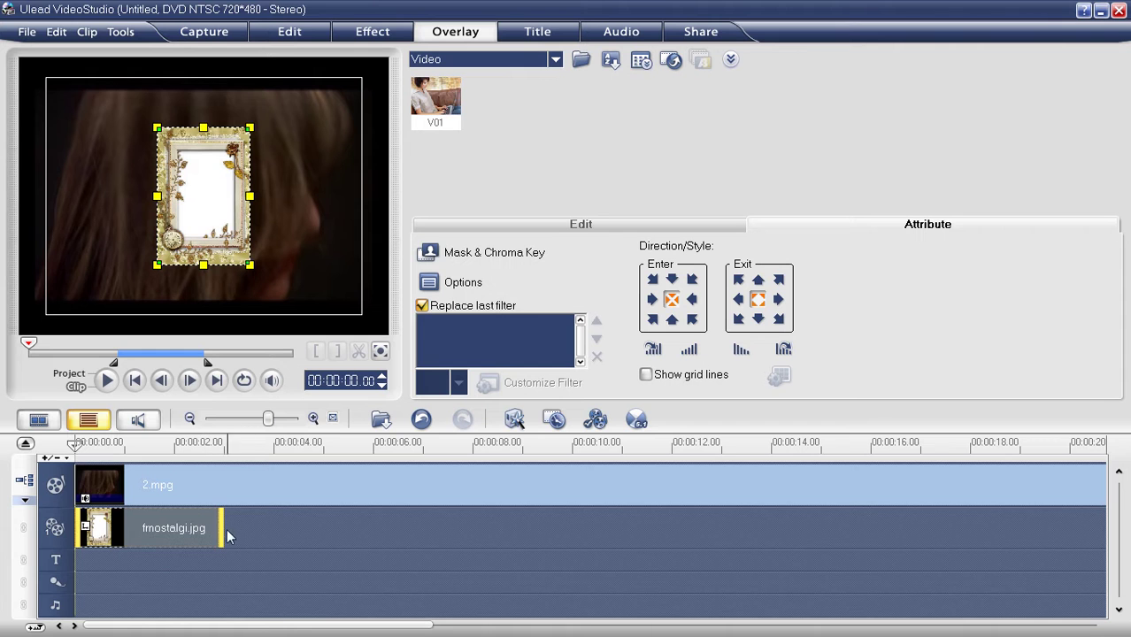
pyautogui.hscroll(5, 1117, 504)
pyautogui.moveTo(1119, 513); pyautogui.dragTo(369, 539)
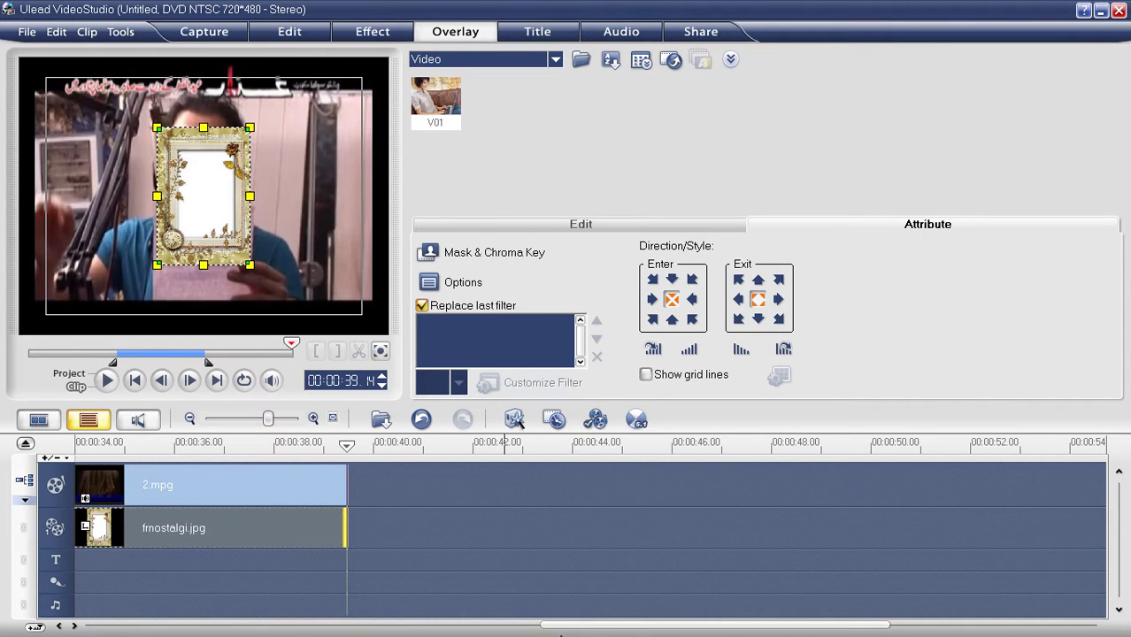
pyautogui.moveTo(583, 626); pyautogui.dragTo(124, 625)
# - Enlarge, reposition and stretch the frnostalgi frame until it fills the whole preview picture
pyautogui.moveTo(250, 263); pyautogui.dragTo(327, 336)
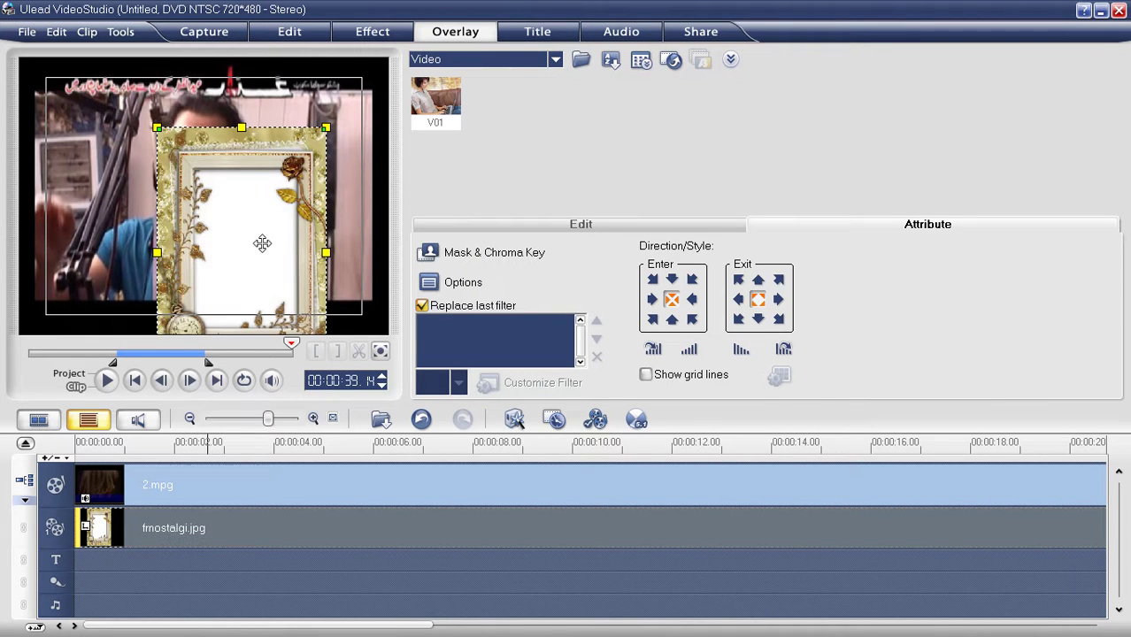
pyautogui.moveTo(276, 244); pyautogui.dragTo(248, 171)
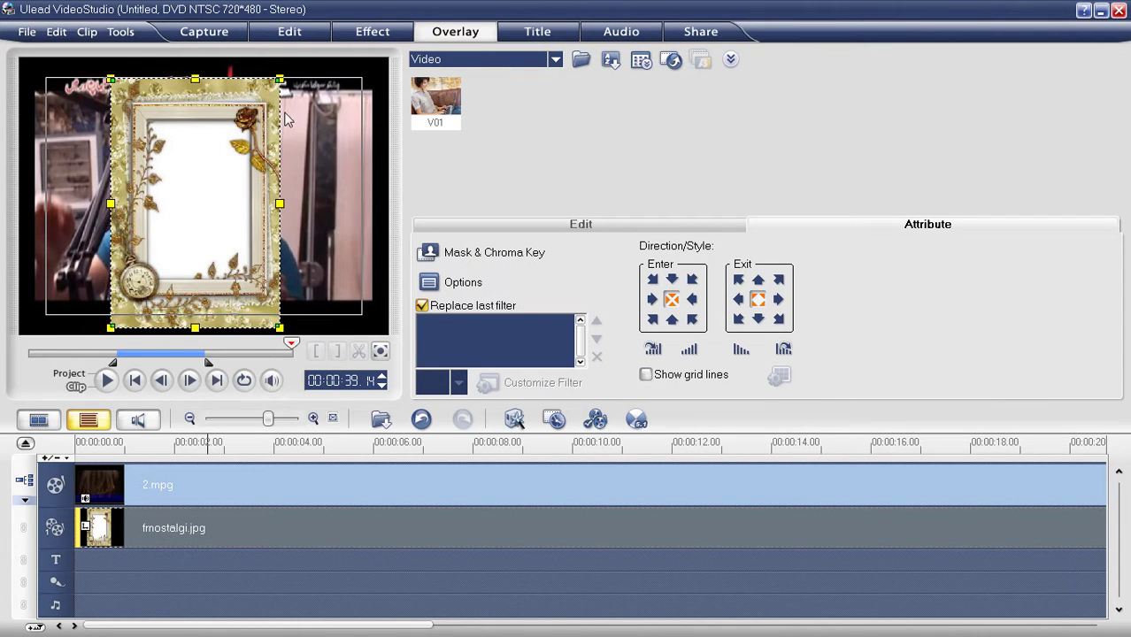
pyautogui.moveTo(279, 204); pyautogui.dragTo(385, 204)
pyautogui.moveTo(111, 203); pyautogui.dragTo(21, 204)
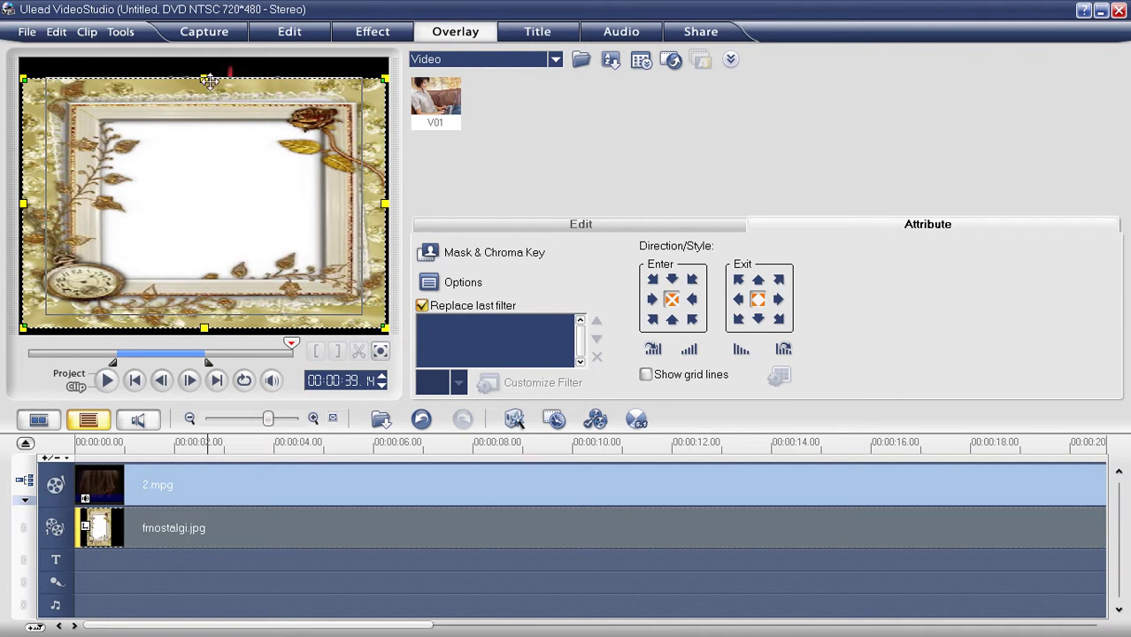
pyautogui.moveTo(204, 79); pyautogui.dragTo(204, 58)
pyautogui.moveTo(38, 190)
pyautogui.mouseDown()
pyautogui.moveTo(86, 195)
pyautogui.moveTo(20, 191)
pyautogui.mouseUp()
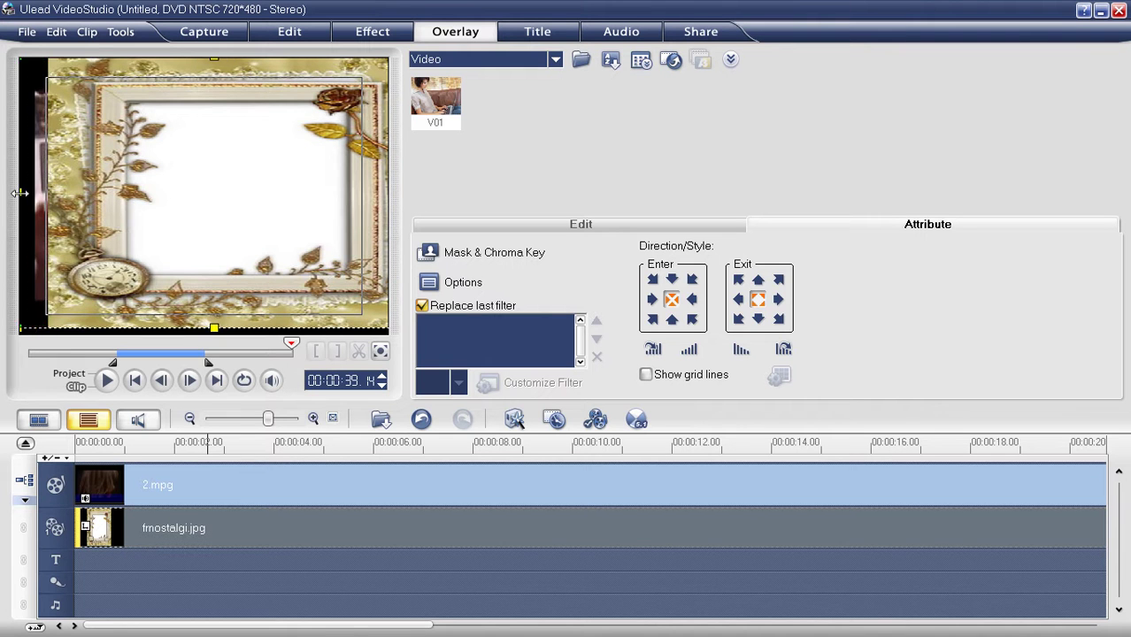
pyautogui.moveTo(214, 329)
pyautogui.mouseDown()
pyautogui.moveTo(213, 313)
pyautogui.moveTo(212, 334)
pyautogui.mouseUp()
pyautogui.moveTo(228, 254); pyautogui.dragTo(230, 251)
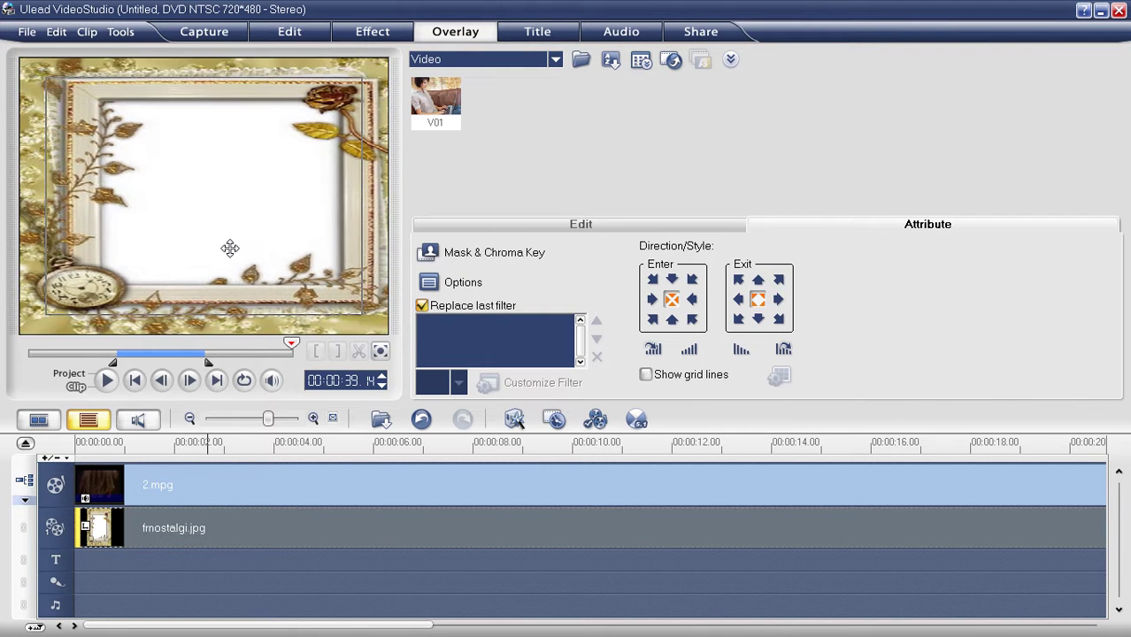
# - Apply a Chroma Key overlay to the frnostalgi frame, sampling the mask color inside its centre, with similarity 24
pyautogui.click(483, 254)
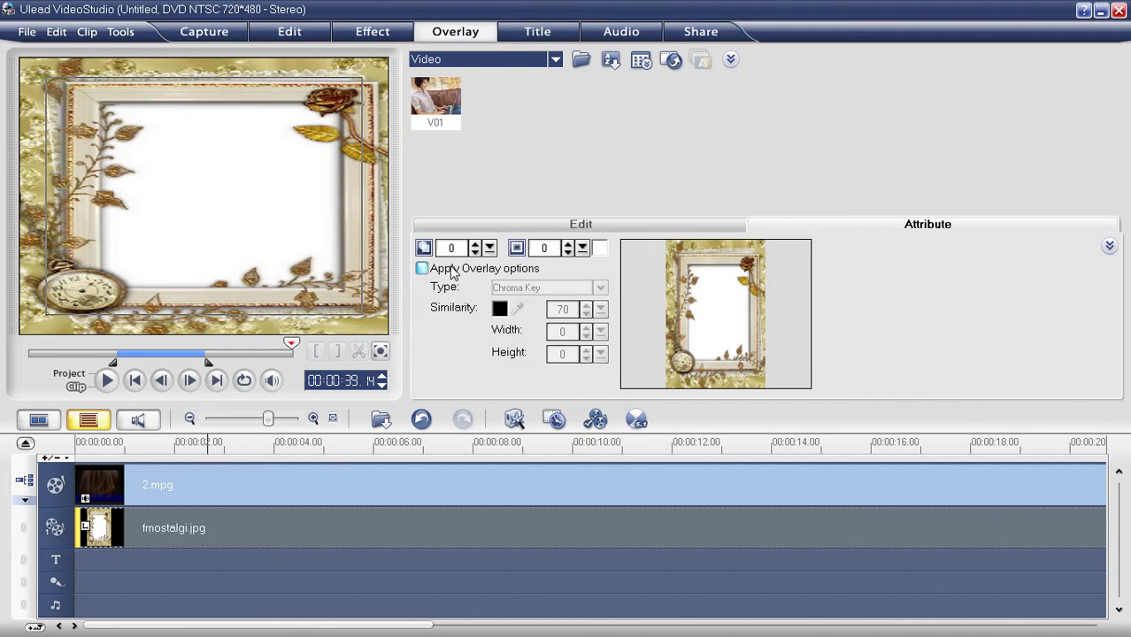
pyautogui.click(451, 270)
pyautogui.click(519, 310)
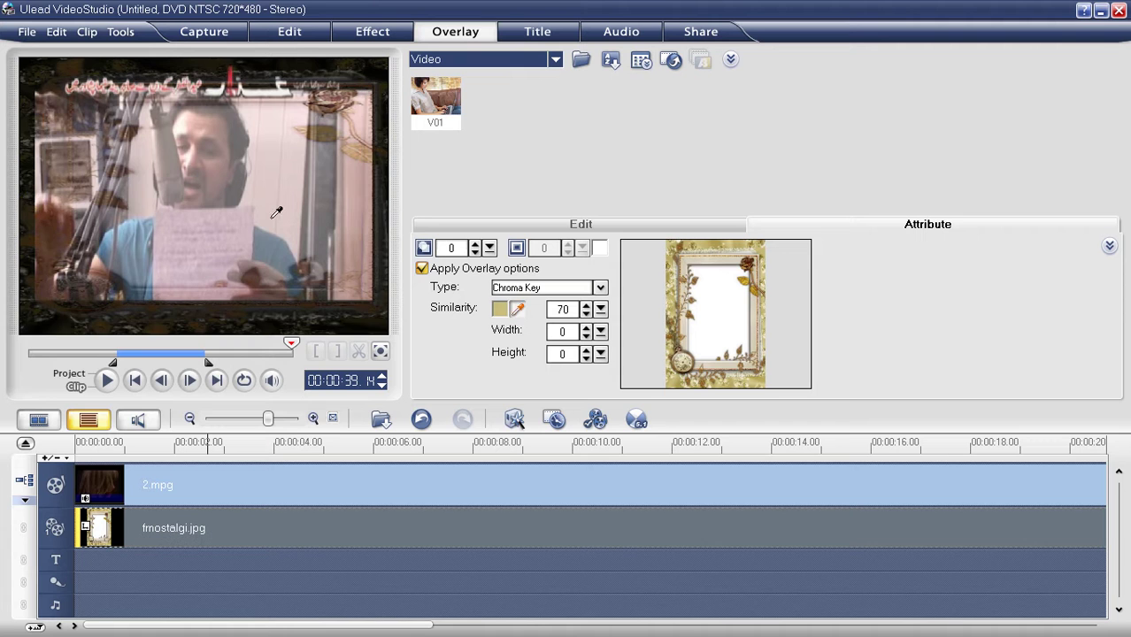
pyautogui.click(275, 205)
pyautogui.moveTo(601, 310); pyautogui.dragTo(559, 331)
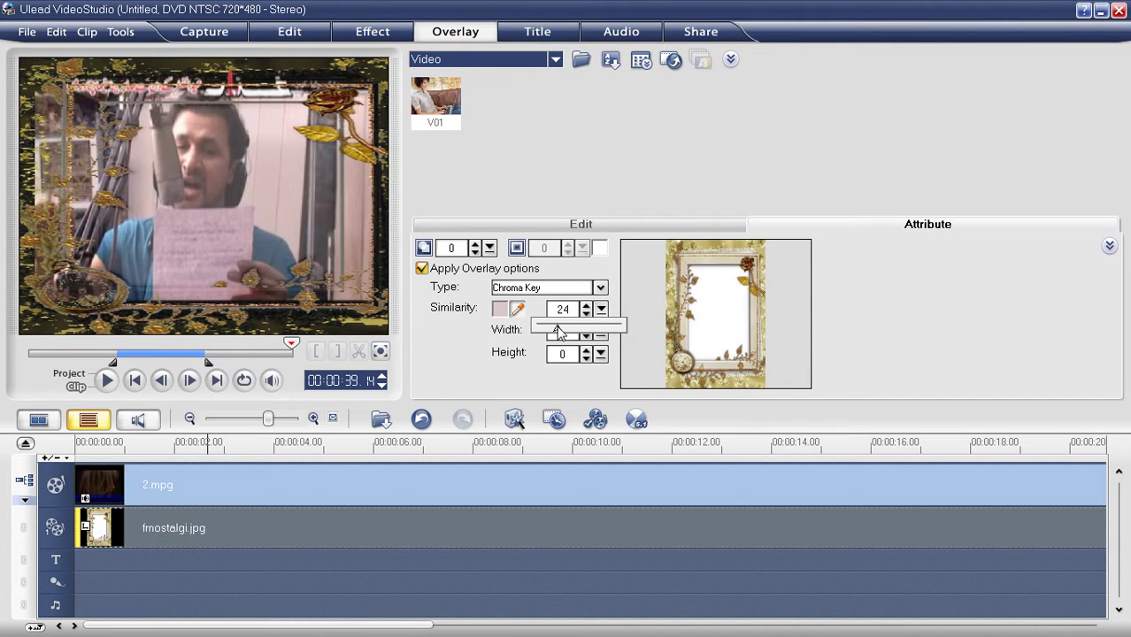
pyautogui.moveTo(559, 331); pyautogui.dragTo(558, 331)
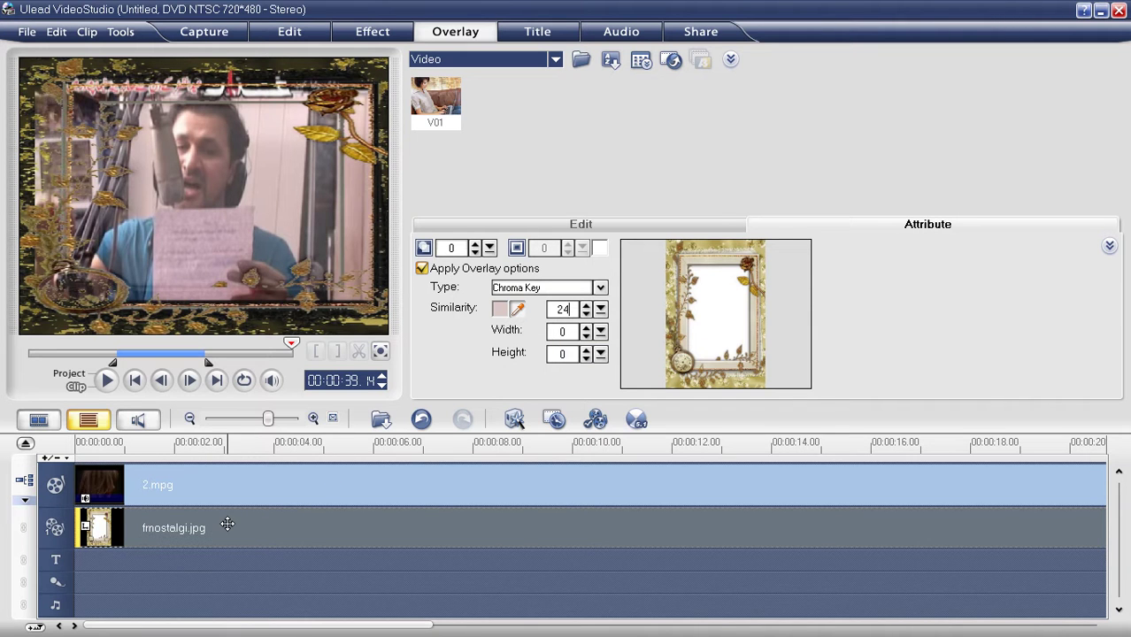
# - Delete the frnostalgi frame from the overlay track
pyautogui.scroll(-3, 228, 524)
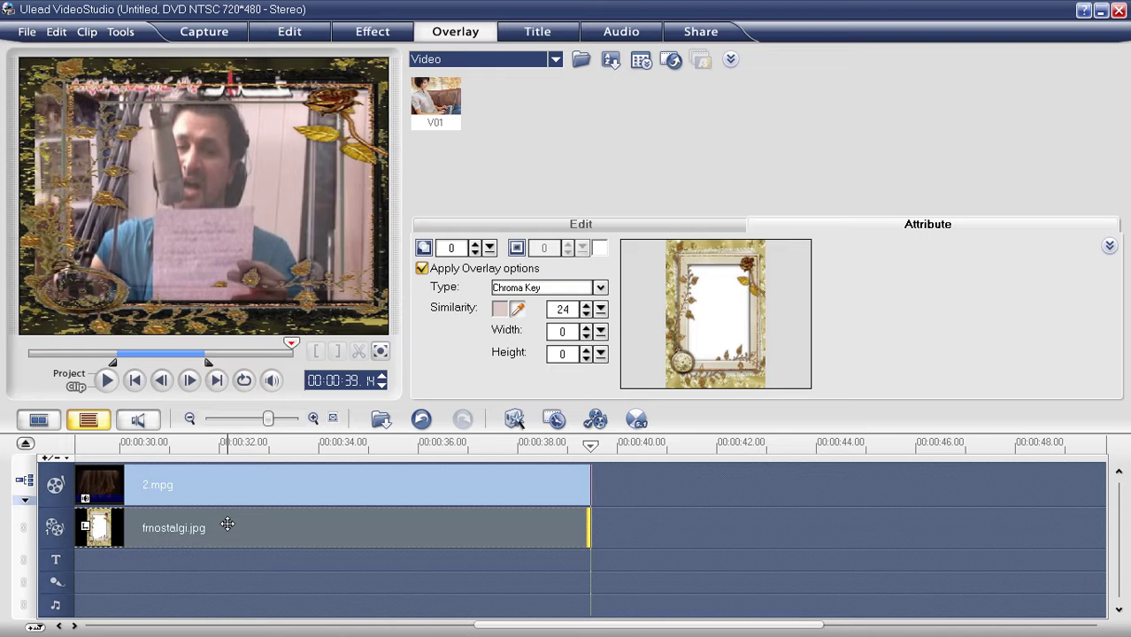
pyautogui.press('Delete')
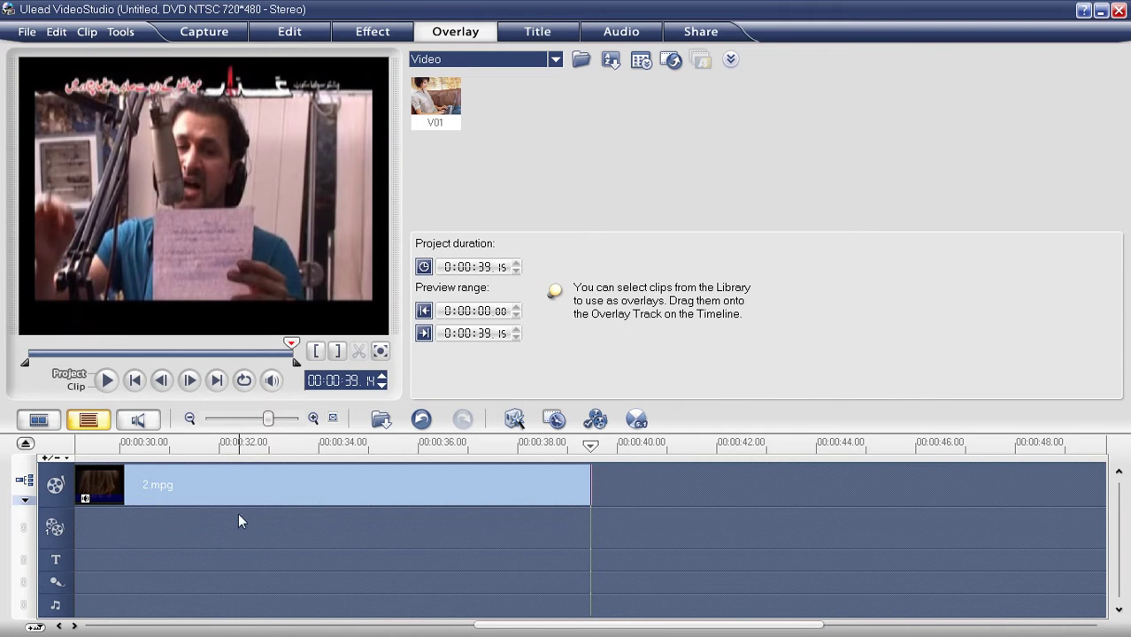
# - Leave VideoStudio and launch Adobe Photoshop CS3 from the installed Adobe Master Collection CS3 programs
pyautogui.click(1118, 13)
pyautogui.click(22, 620)
pyautogui.click(32, 547)
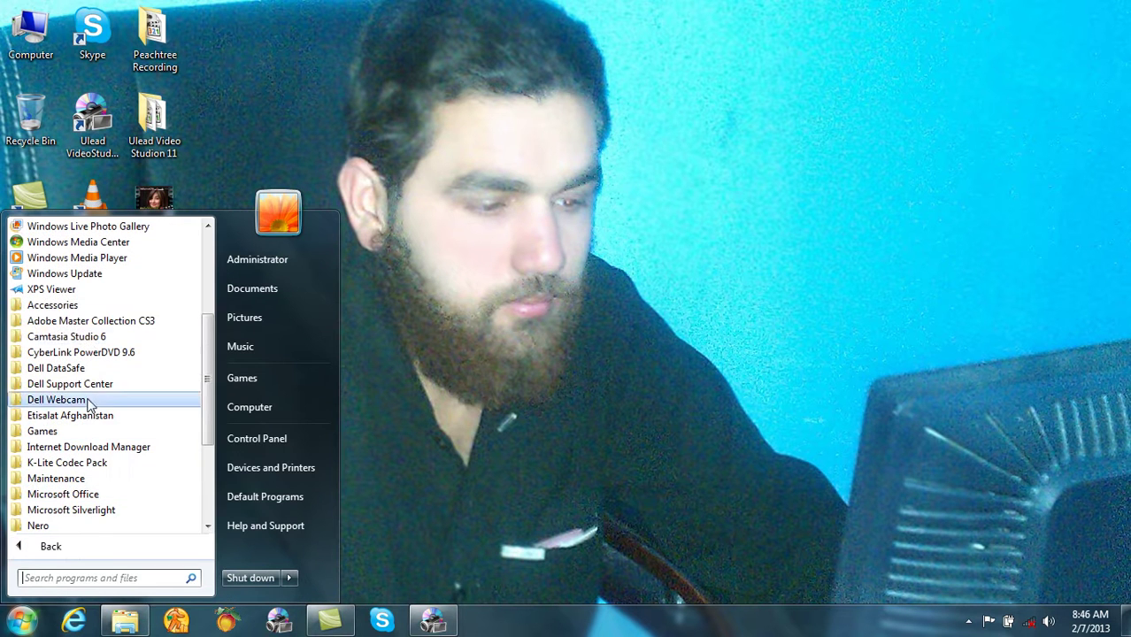
pyautogui.click(103, 324)
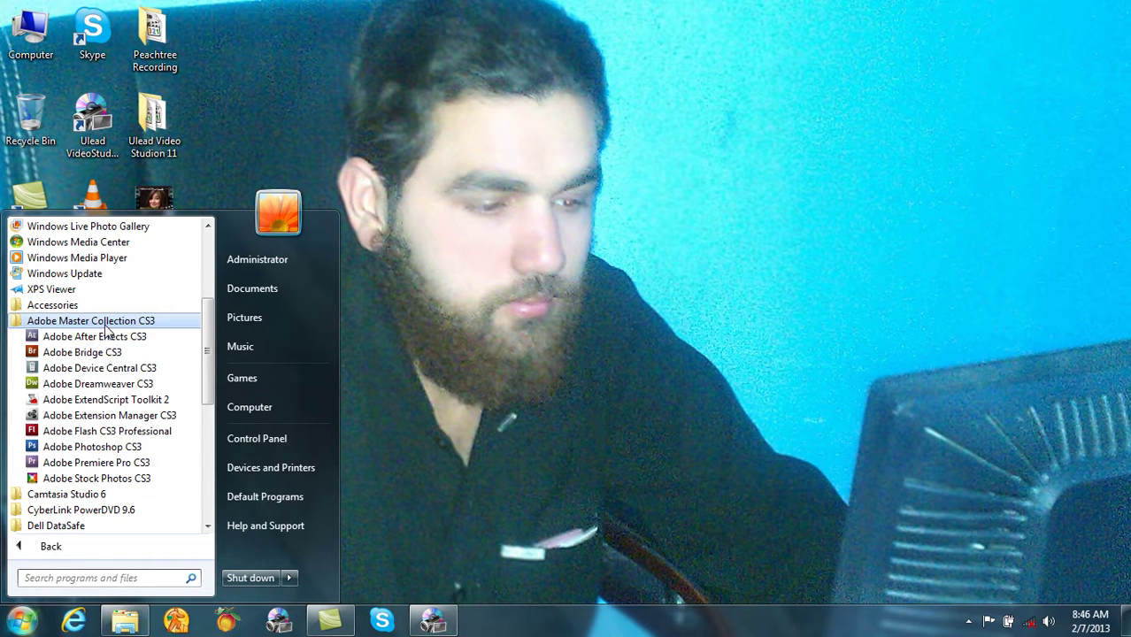
pyautogui.click(100, 451)
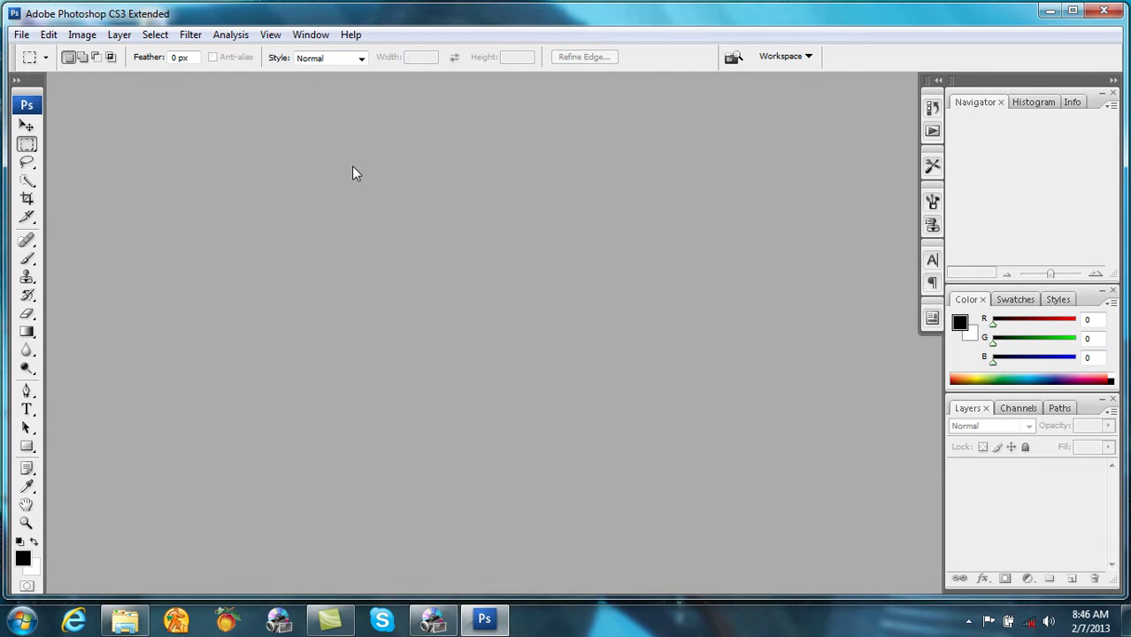
# - Start opening an image and browse to the Frames folder on the desktop
pyautogui.hotkey('ctrl', 'o')
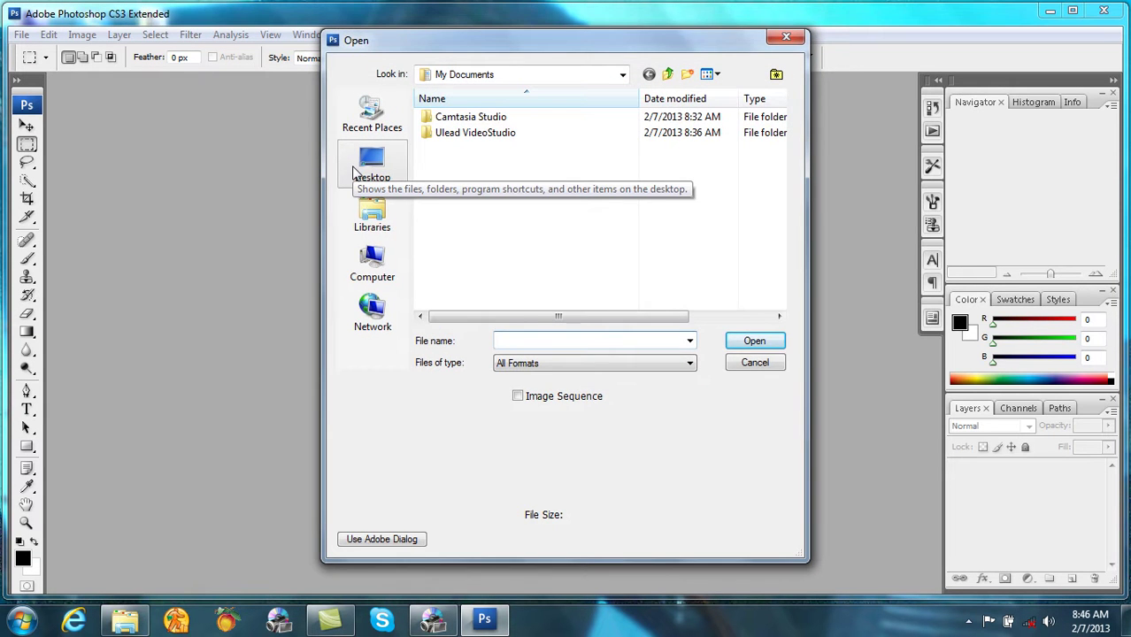
pyautogui.click(371, 172)
pyautogui.scroll(-2, 782, 186)
pyautogui.moveTo(781, 186); pyautogui.dragTo(778, 308)
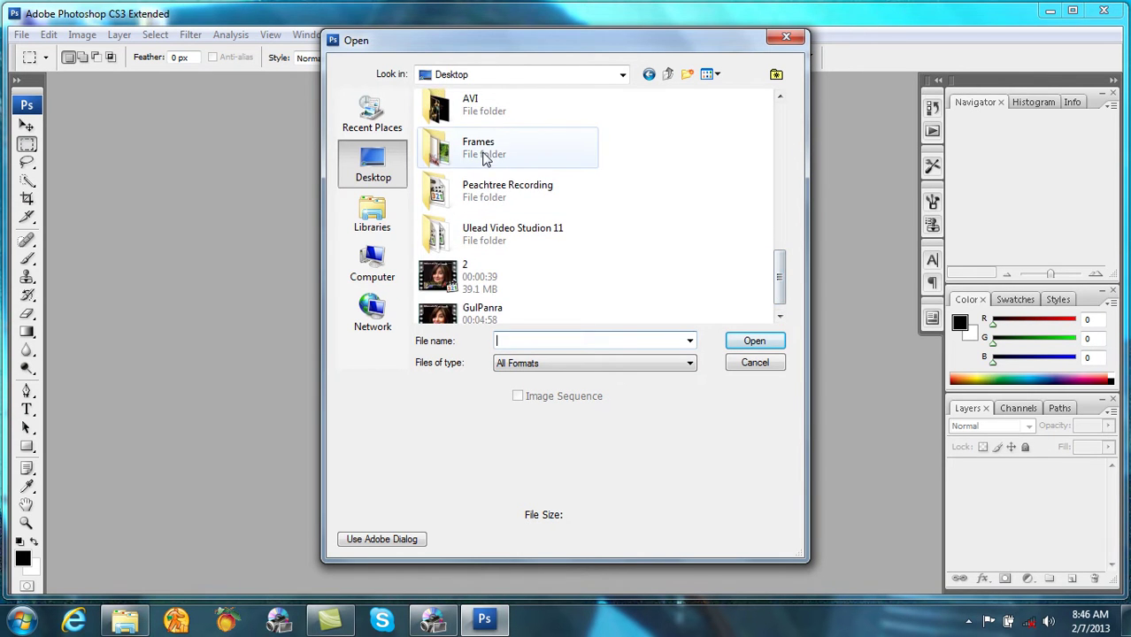
pyautogui.doubleClick(483, 154)
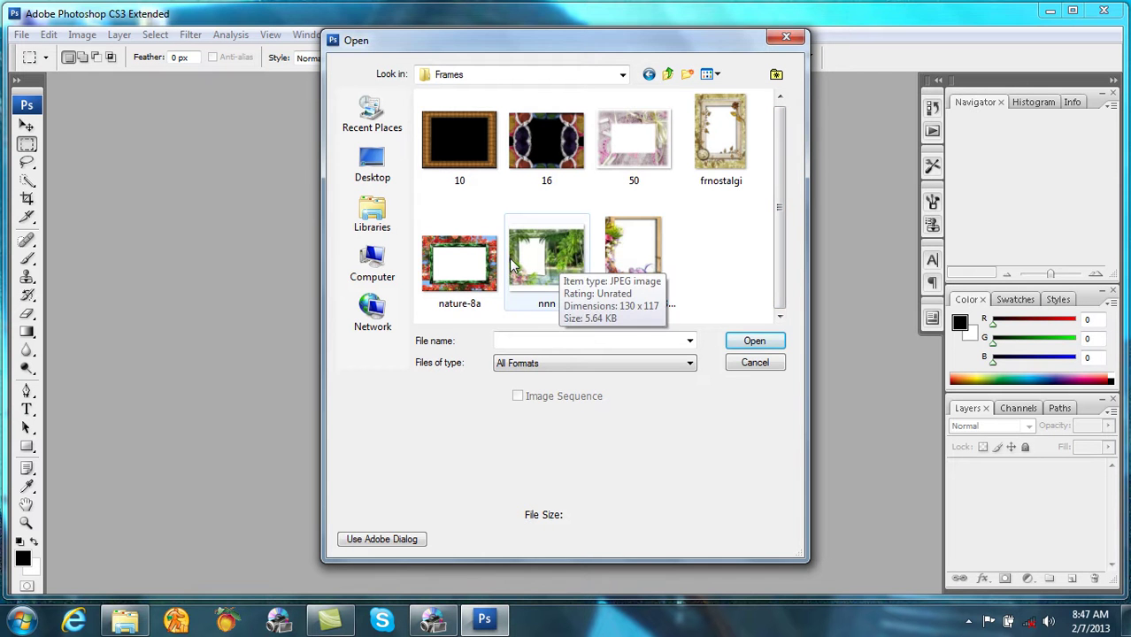
# - Preview the images in the Frames folder one after another in Windows Photo Viewer, starting with image 50
pyautogui.rightClick(627, 172)
pyautogui.click(636, 199)
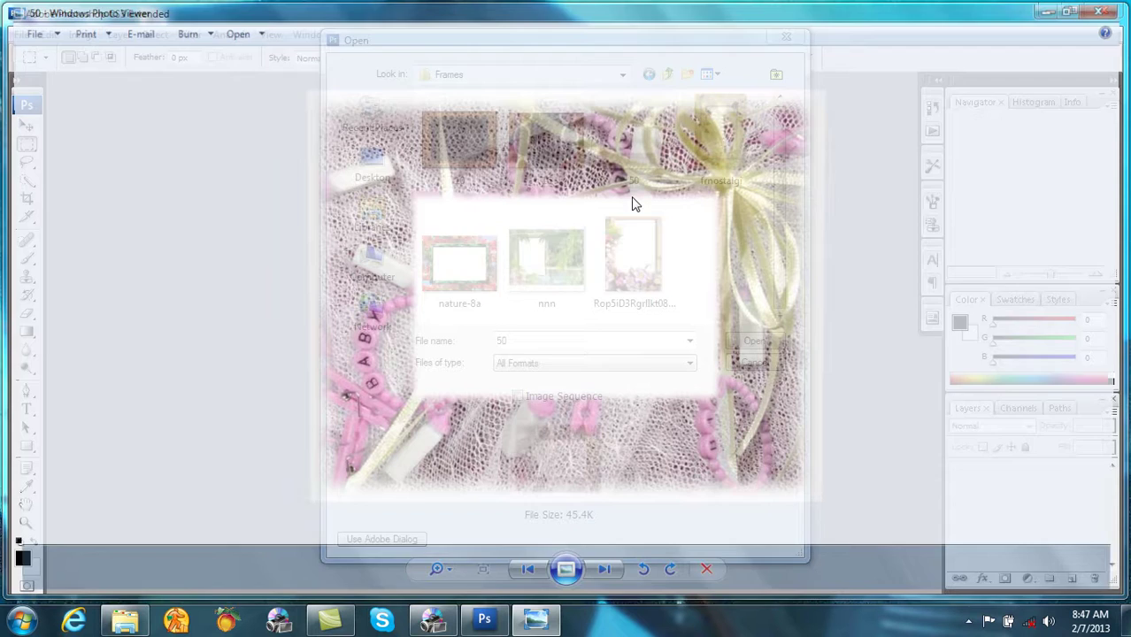
pyautogui.click(606, 583)
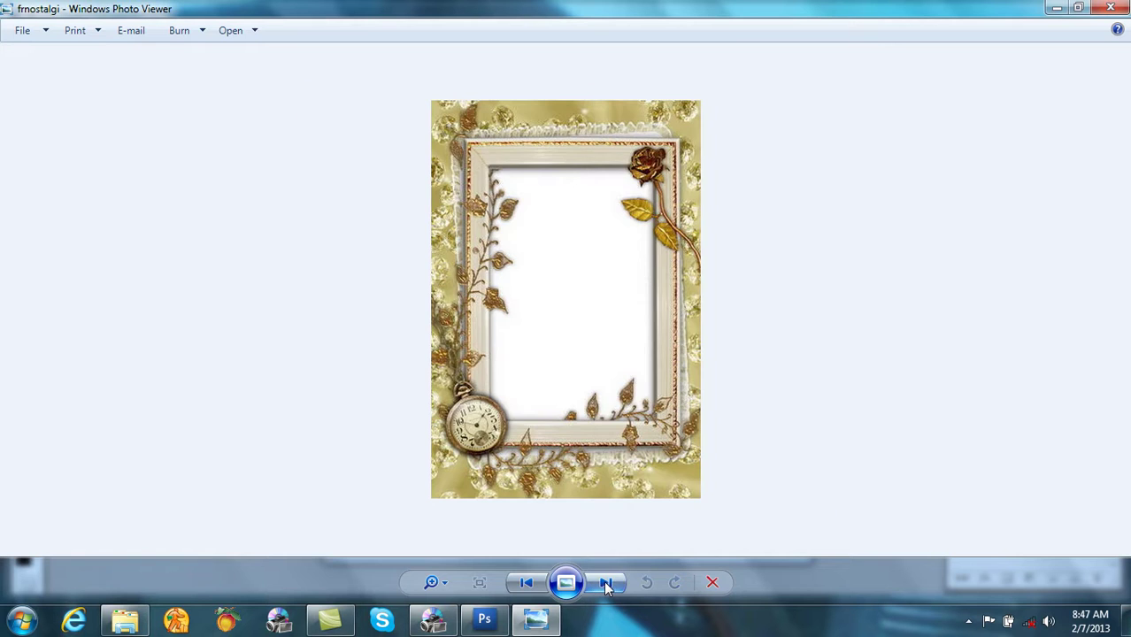
pyautogui.click(525, 582)
pyautogui.click(609, 584)
pyautogui.click(616, 588)
pyautogui.click(615, 592)
pyautogui.click(613, 592)
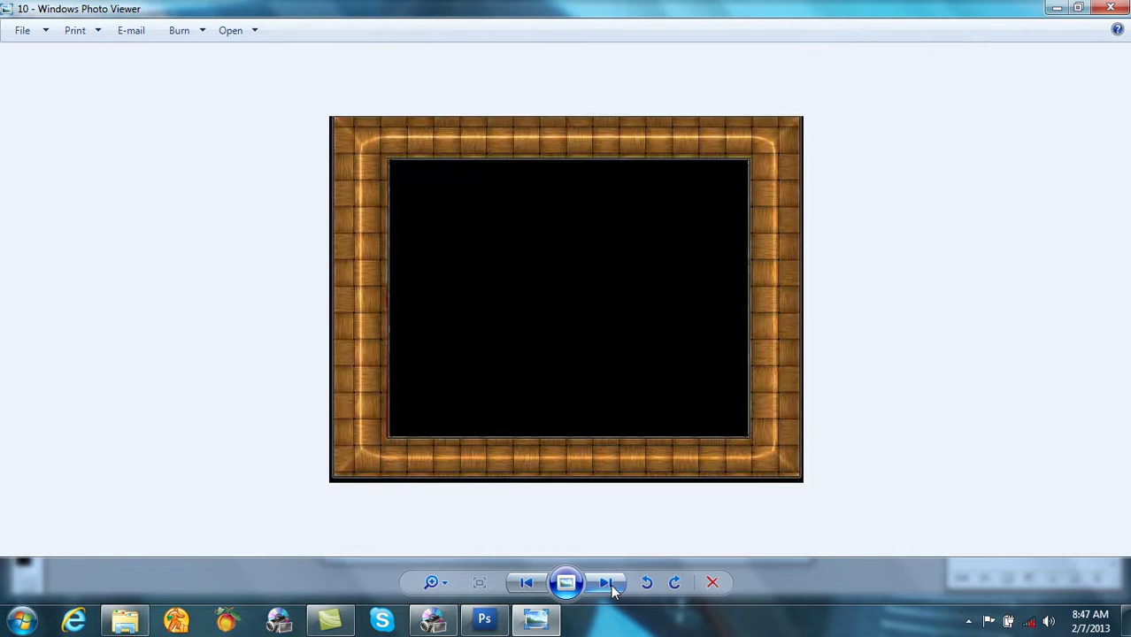
pyautogui.click(1110, 8)
# - Open the frame images 16.JPG, 50.JPG and frnostalgi.jpg together
pyautogui.click(570, 142)
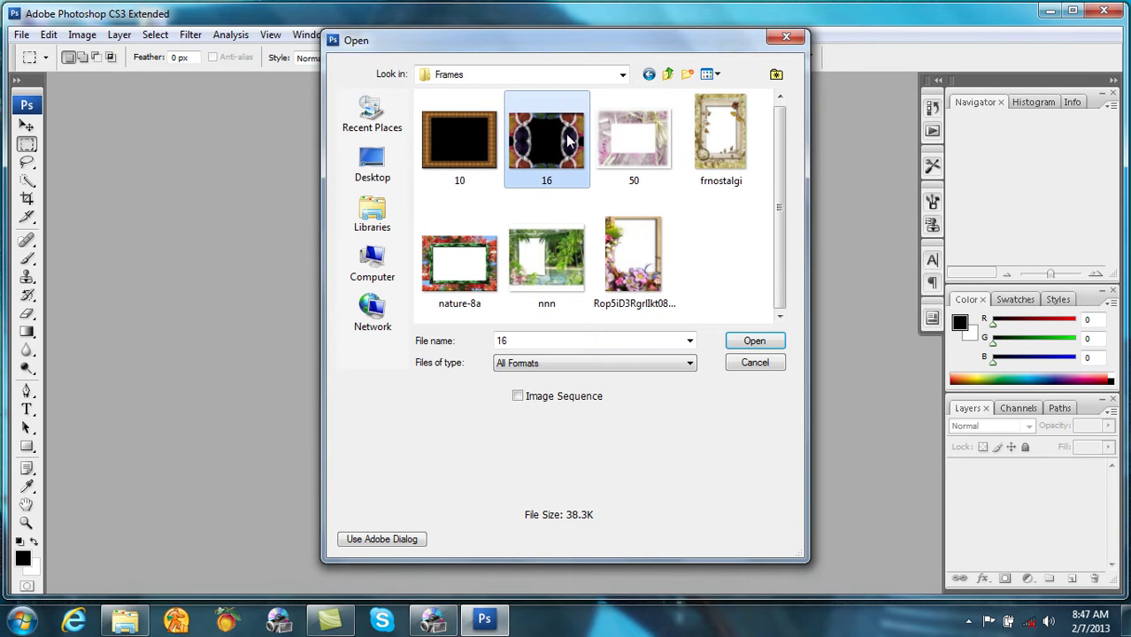
pyautogui.keyDown('ctrl'); pyautogui.click(655, 150); pyautogui.keyUp('ctrl')
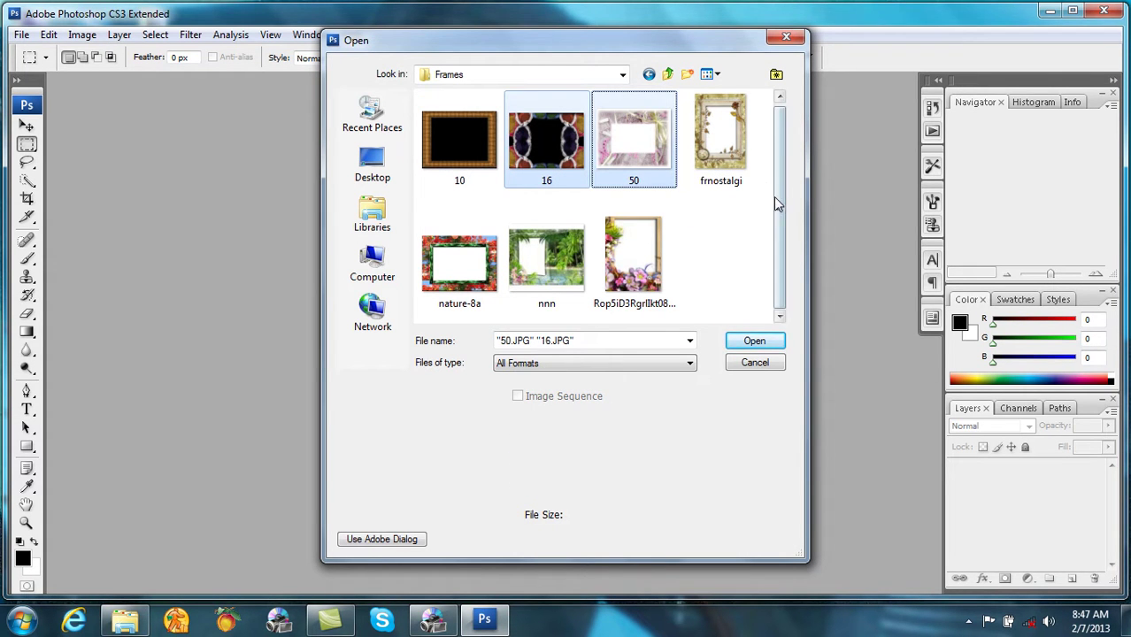
pyautogui.keyDown('ctrl'); pyautogui.click(724, 146); pyautogui.keyUp('ctrl')
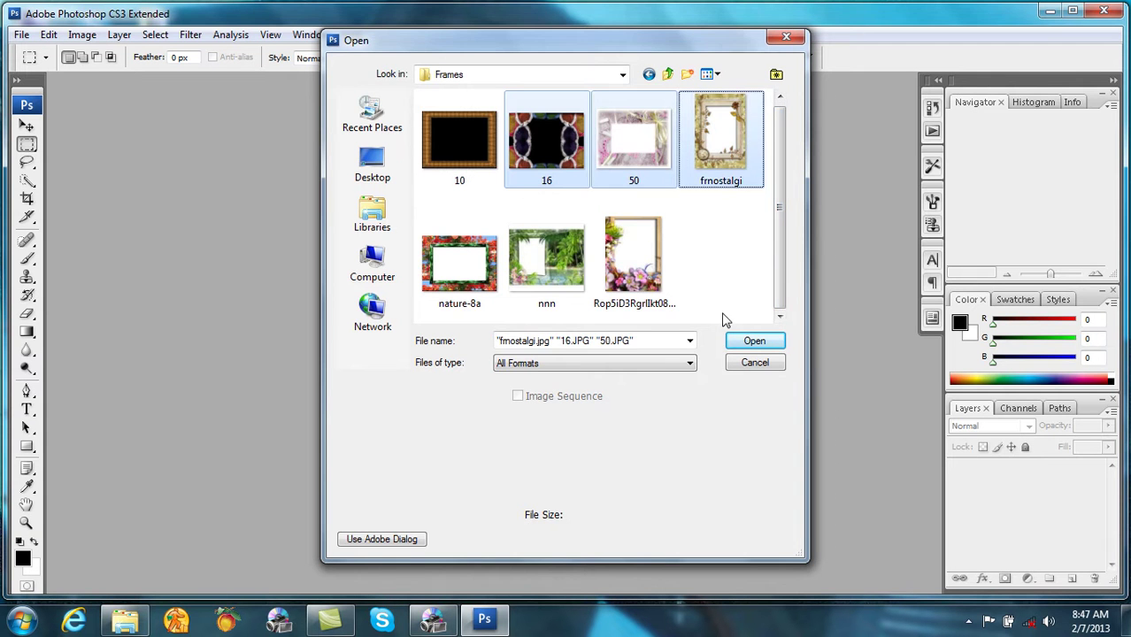
pyautogui.click(752, 340)
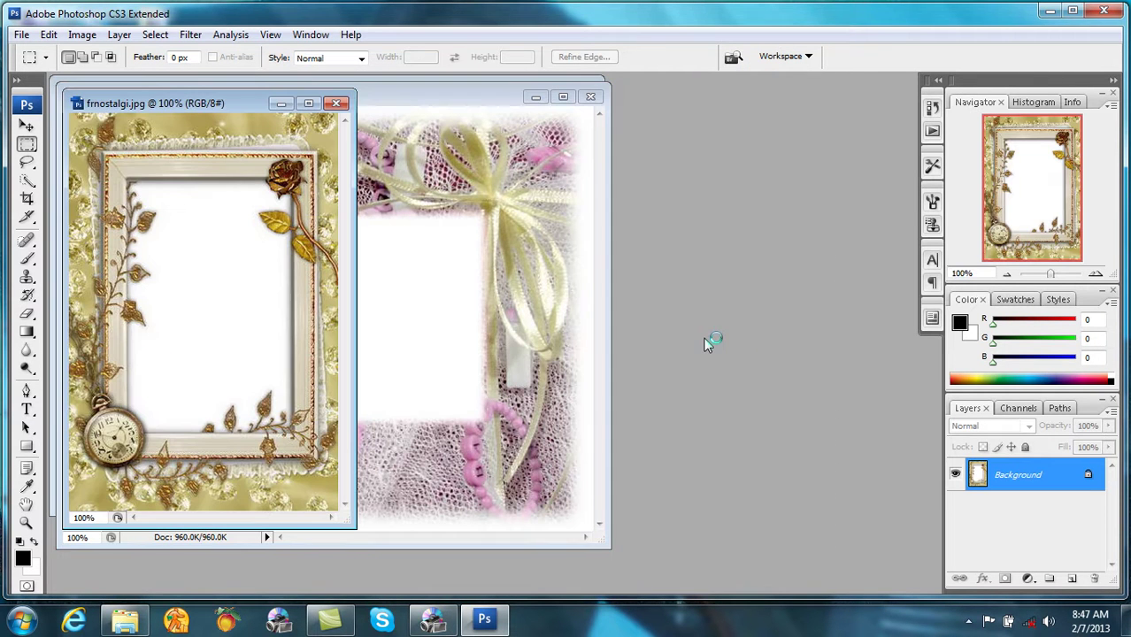
# - Create a new 3 x 2 inch document at 300 pixels/inch from the Photo preset with transparent background contents
pyautogui.click(19, 38)
pyautogui.click(40, 51)
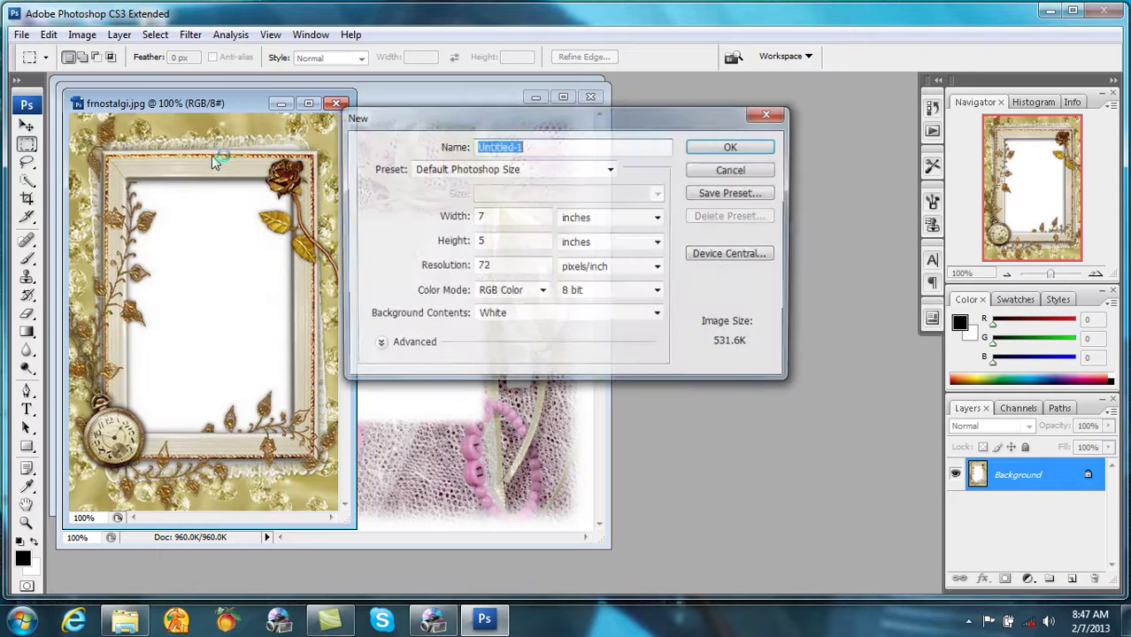
pyautogui.click(559, 170)
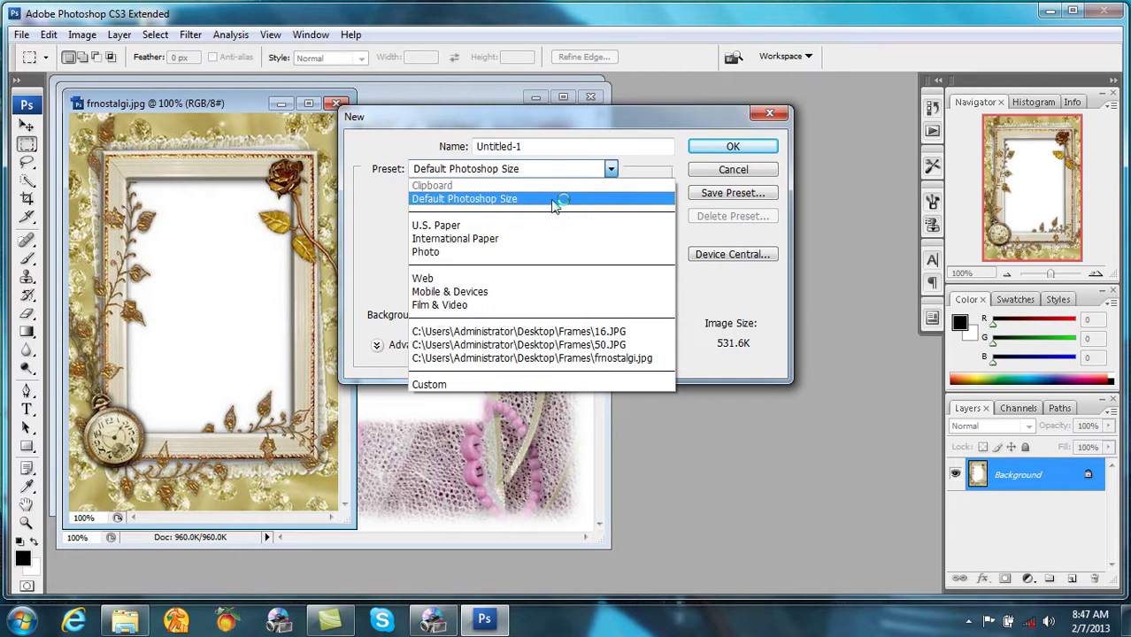
pyautogui.click(509, 251)
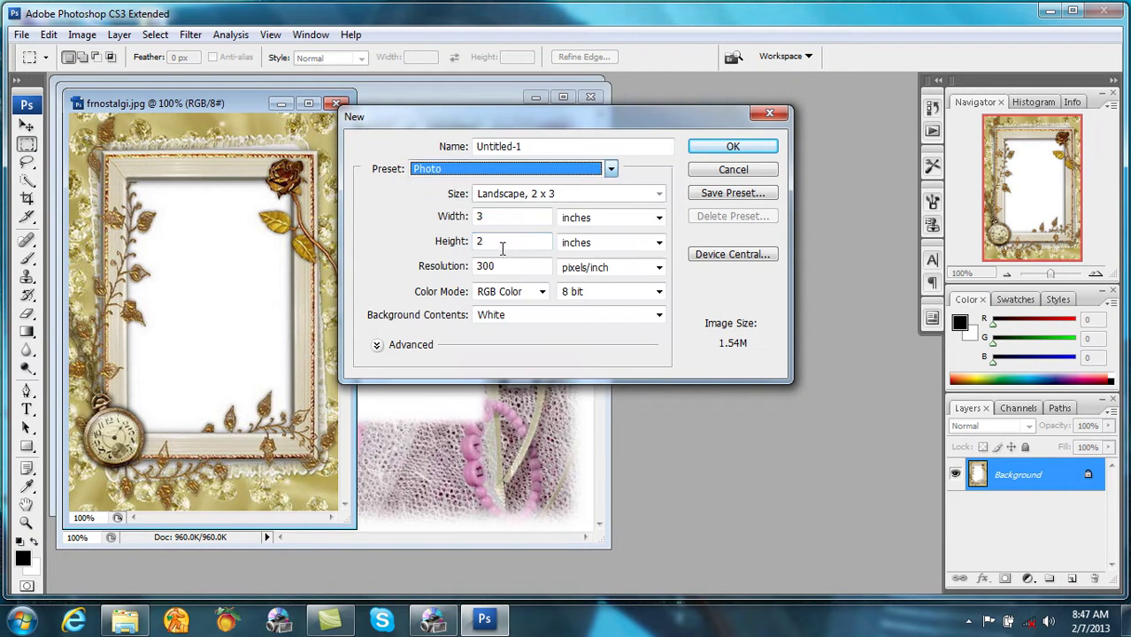
pyautogui.click(511, 319)
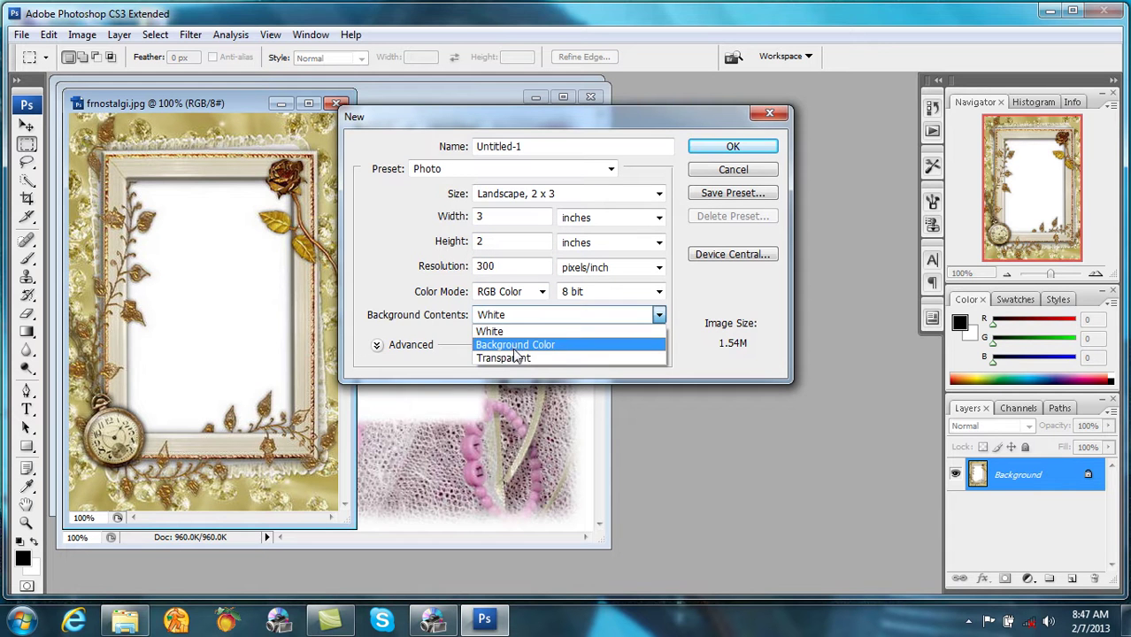
pyautogui.click(515, 358)
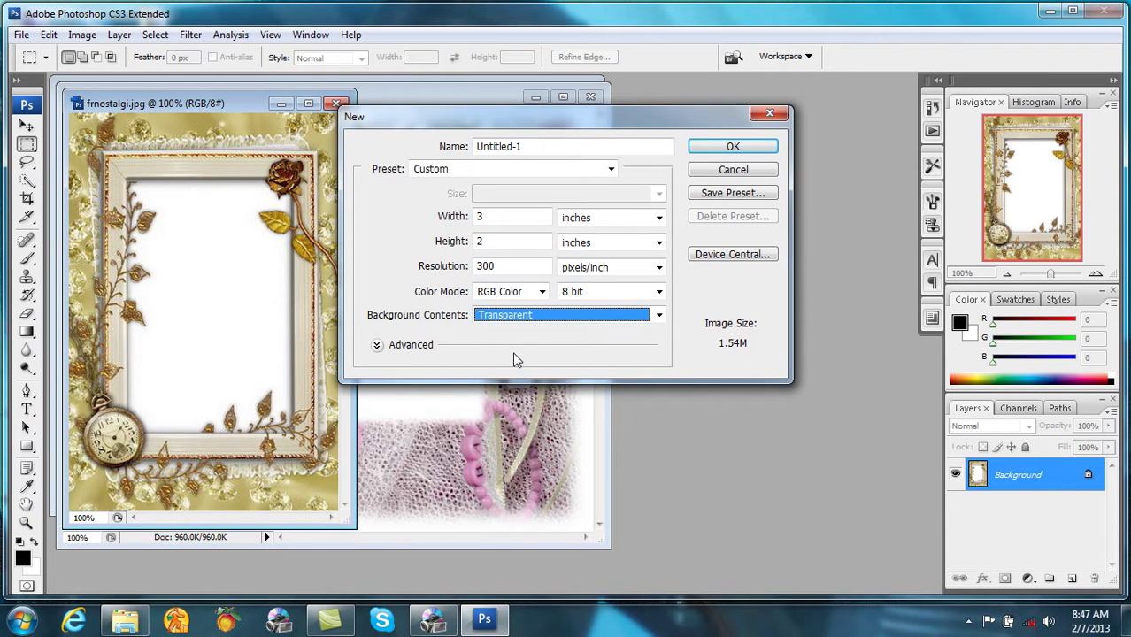
pyautogui.click(710, 148)
# - Copy the 50.JPG frame into the new transparent document with the Move tool, arranging the document windows for access
pyautogui.moveTo(399, 114); pyautogui.dragTo(733, 176)
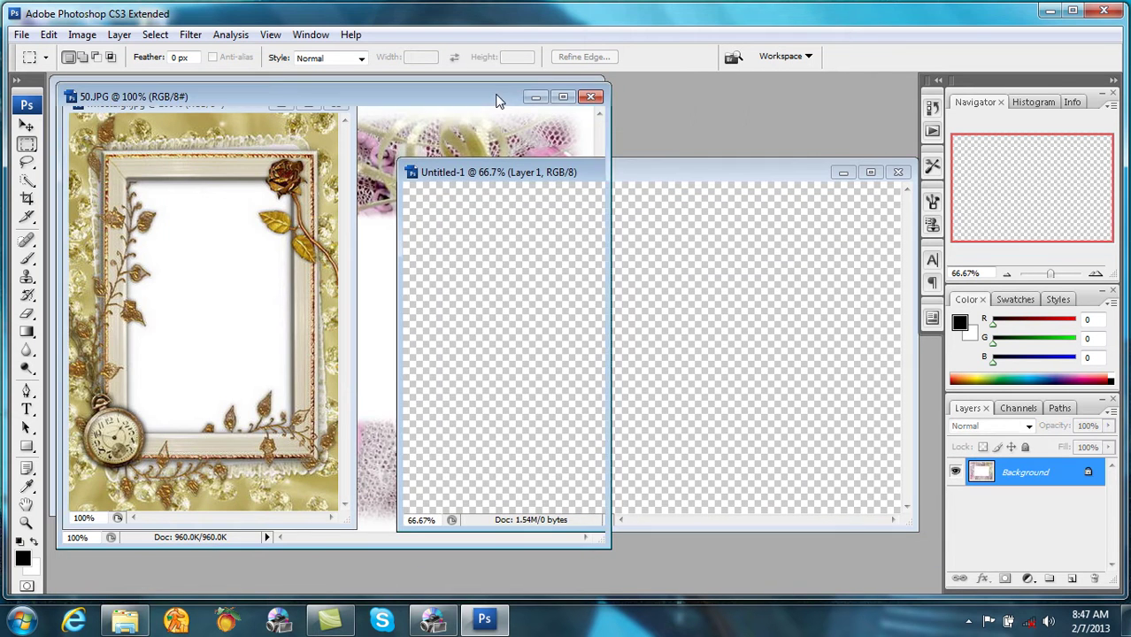
pyautogui.click(495, 99)
pyautogui.click(27, 126)
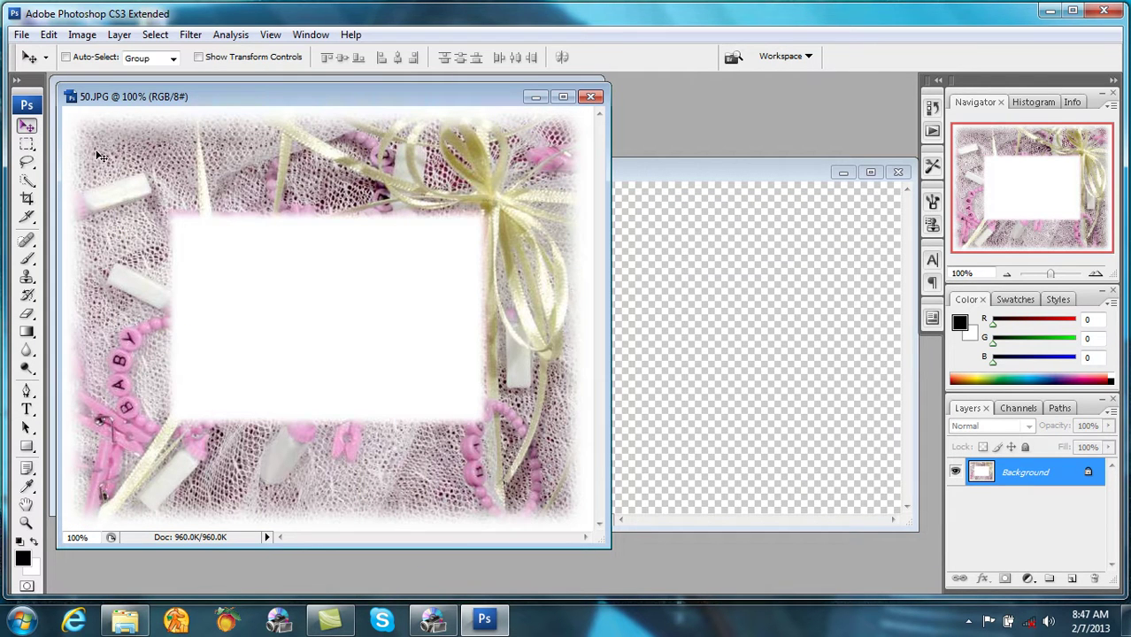
pyautogui.moveTo(529, 239); pyautogui.dragTo(647, 256)
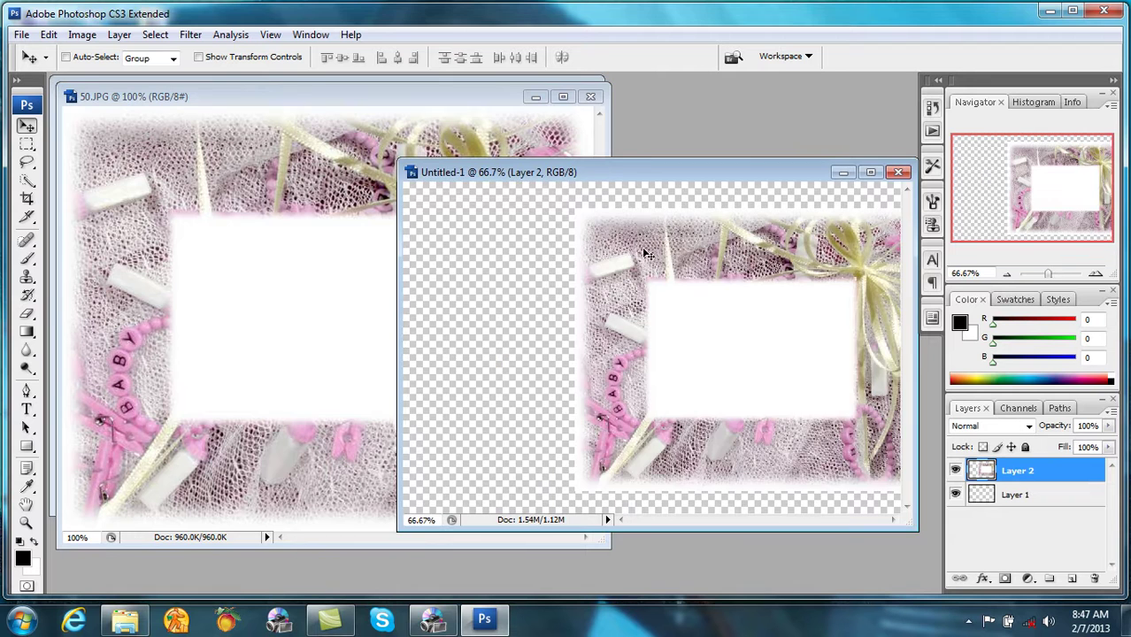
pyautogui.moveTo(644, 178); pyautogui.dragTo(477, 123)
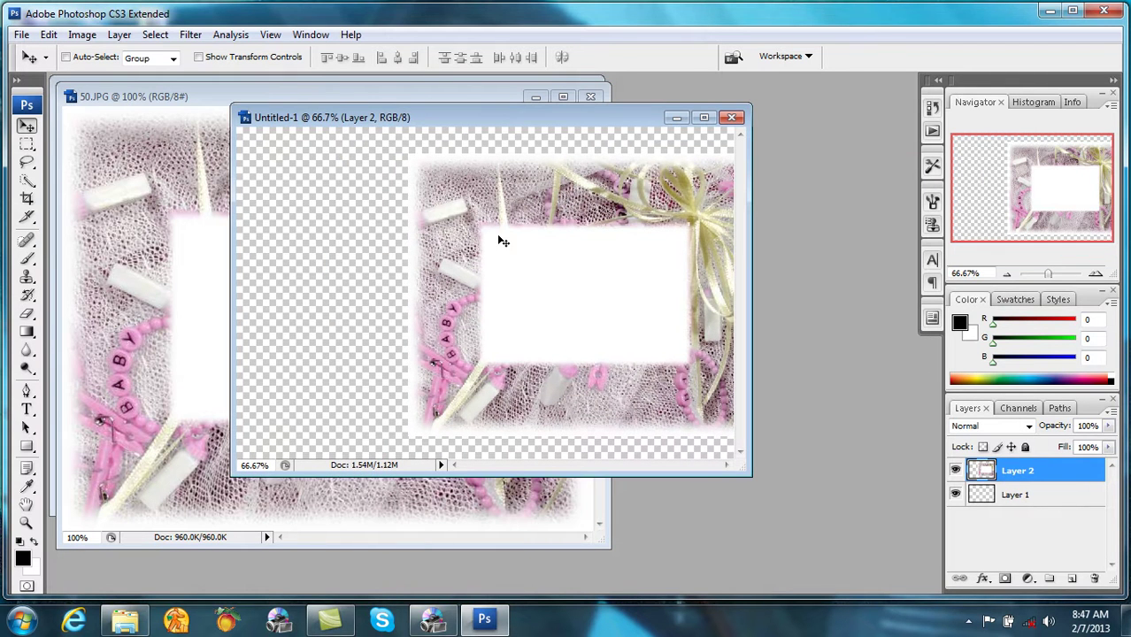
# - Free-transform the copied frame layer to fill the whole canvas, about 154.2% wide and 128.9% high, and apply the transformation
pyautogui.hotkey('ctrl', 't')
pyautogui.moveTo(414, 438); pyautogui.dragTo(241, 461)
pyautogui.moveTo(368, 317); pyautogui.dragTo(369, 276)
pyautogui.moveTo(499, 421); pyautogui.dragTo(500, 459)
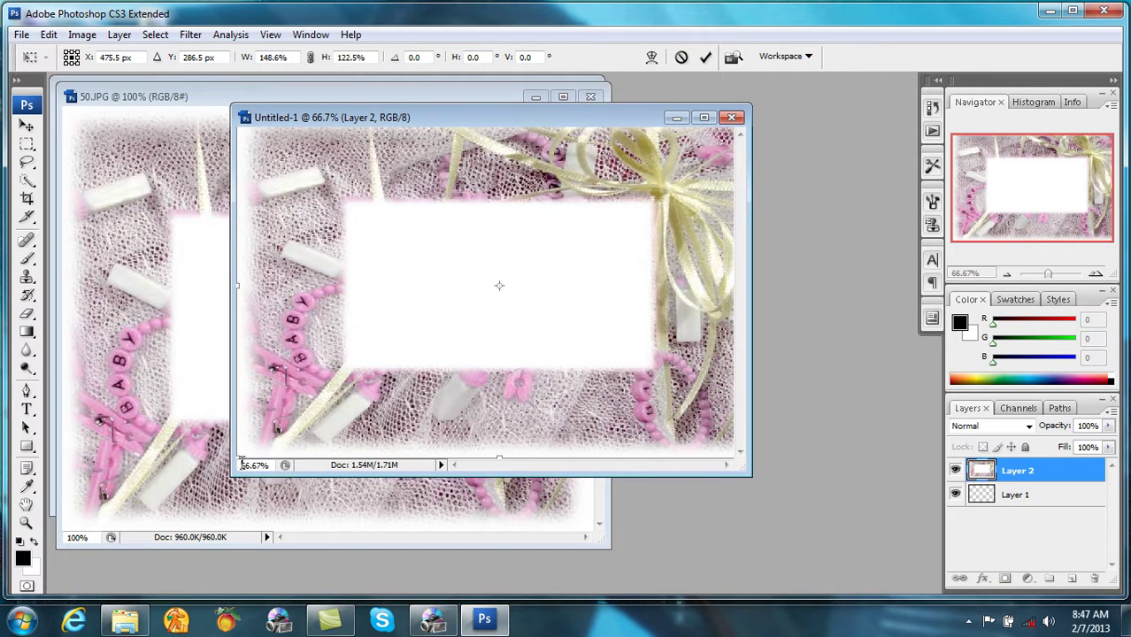
pyautogui.moveTo(239, 455); pyautogui.dragTo(218, 474)
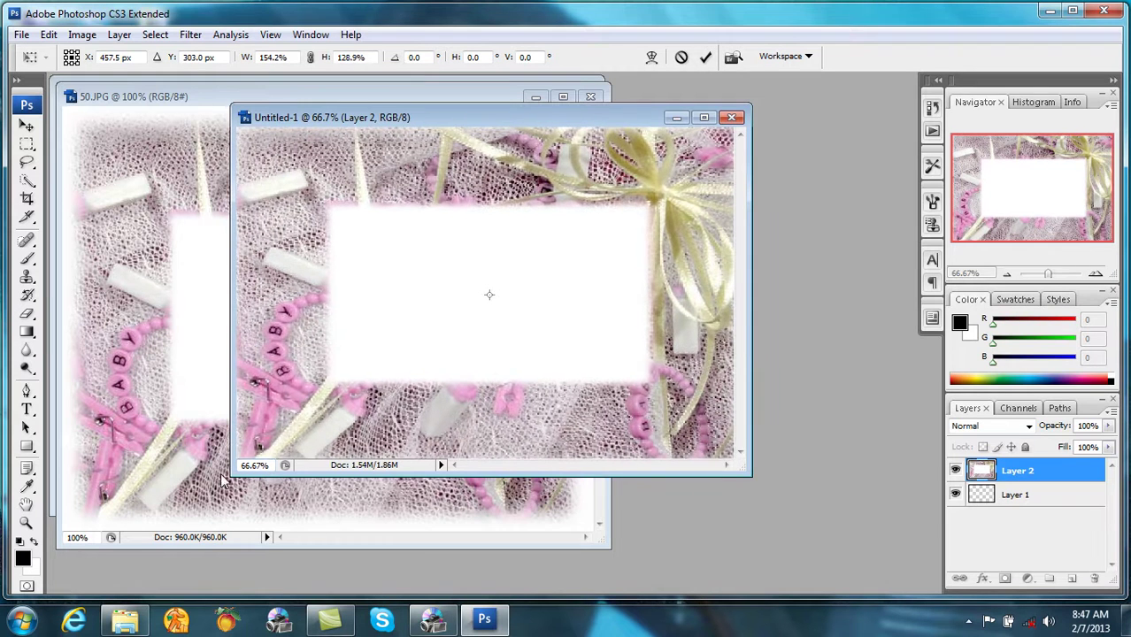
pyautogui.moveTo(640, 330); pyautogui.dragTo(635, 328)
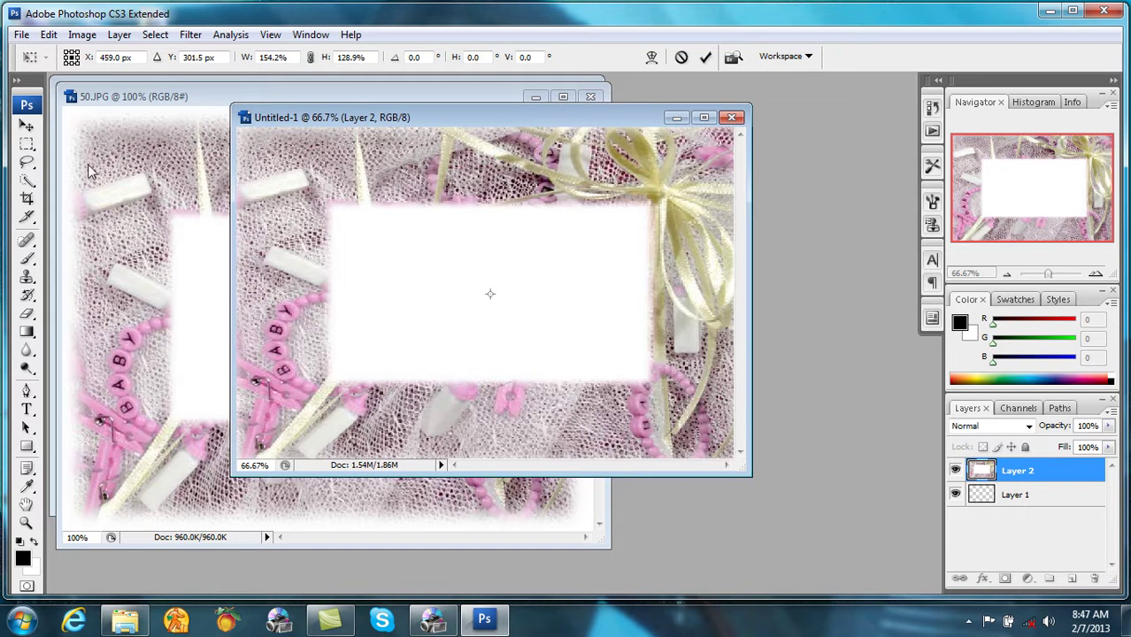
pyautogui.click(29, 184)
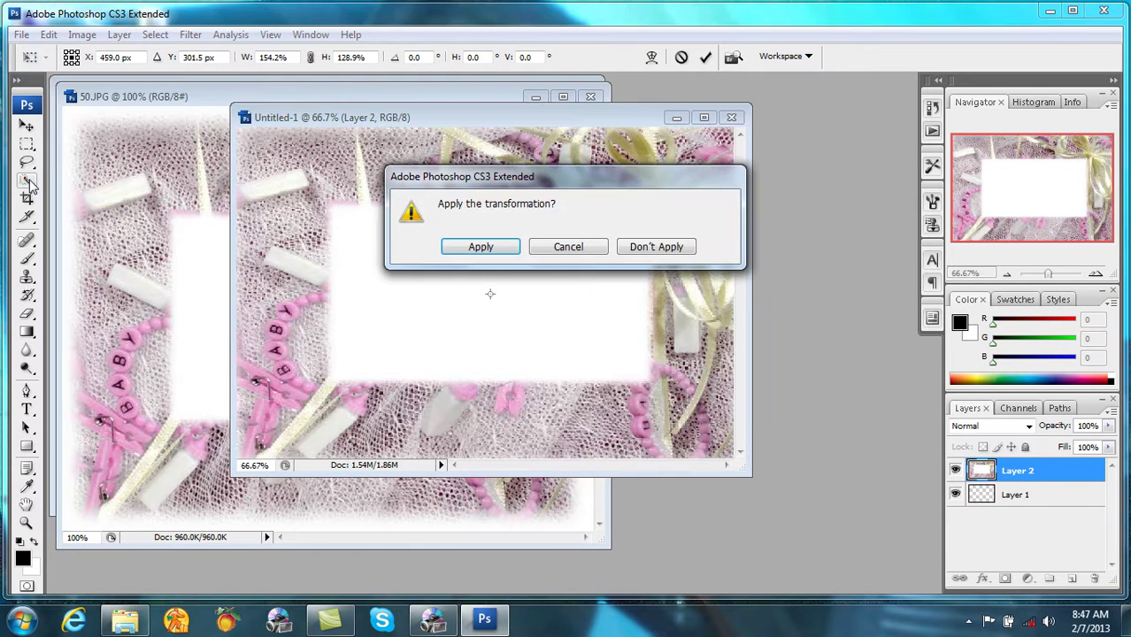
pyautogui.click(445, 250)
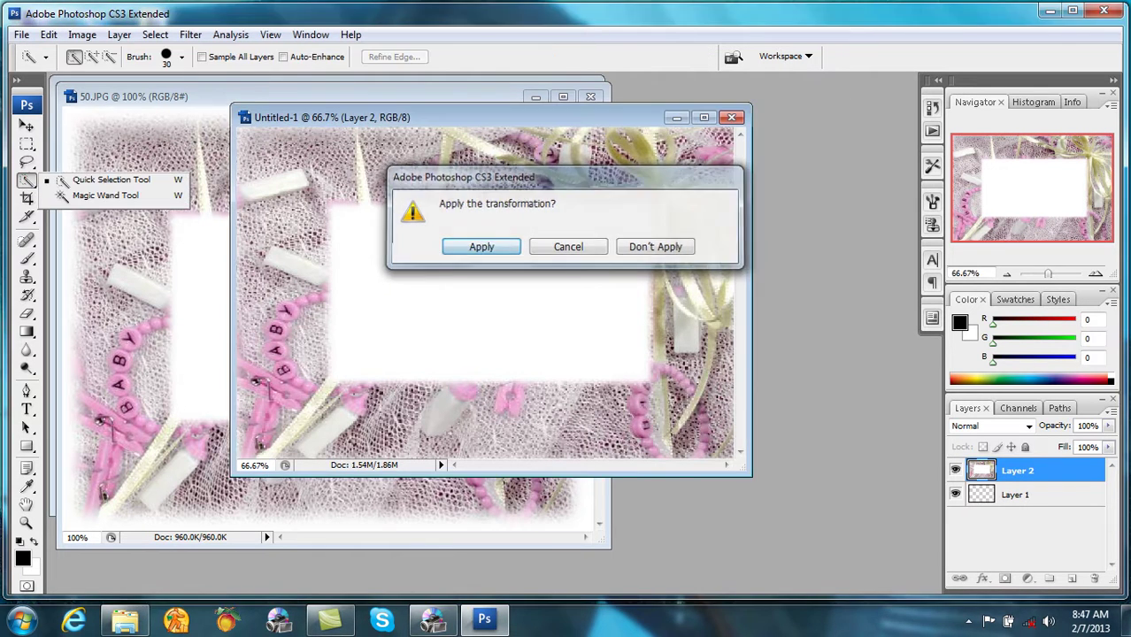
# - Try selecting the frame's white centre with the Magic Wand at tolerance 32, and clear the selection
pyautogui.click(103, 196)
pyautogui.click(474, 310)
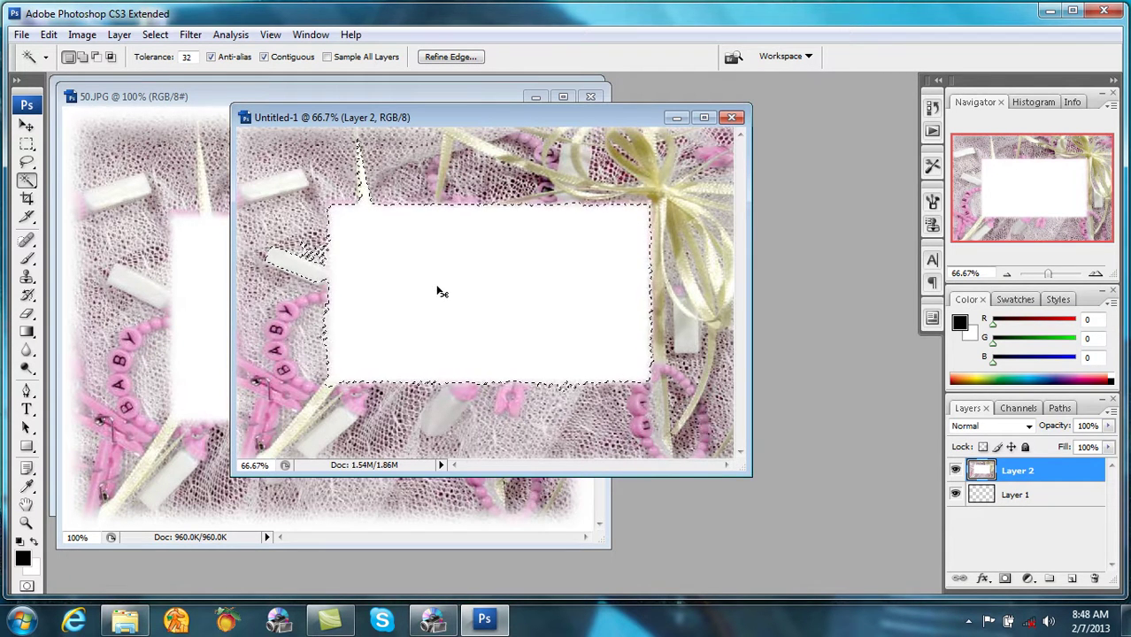
pyautogui.hotkey('ctrl', 'd')
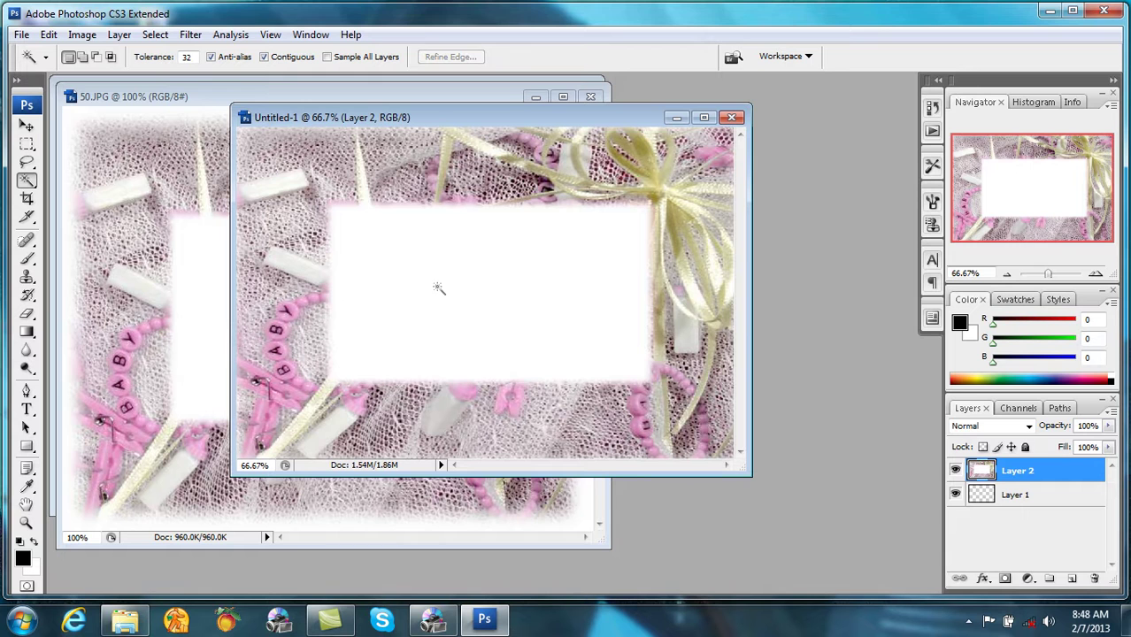
# - Try to trace the frame's white centre with the Magnetic Lasso at contrast 100% and frequency 100
pyautogui.click(27, 162)
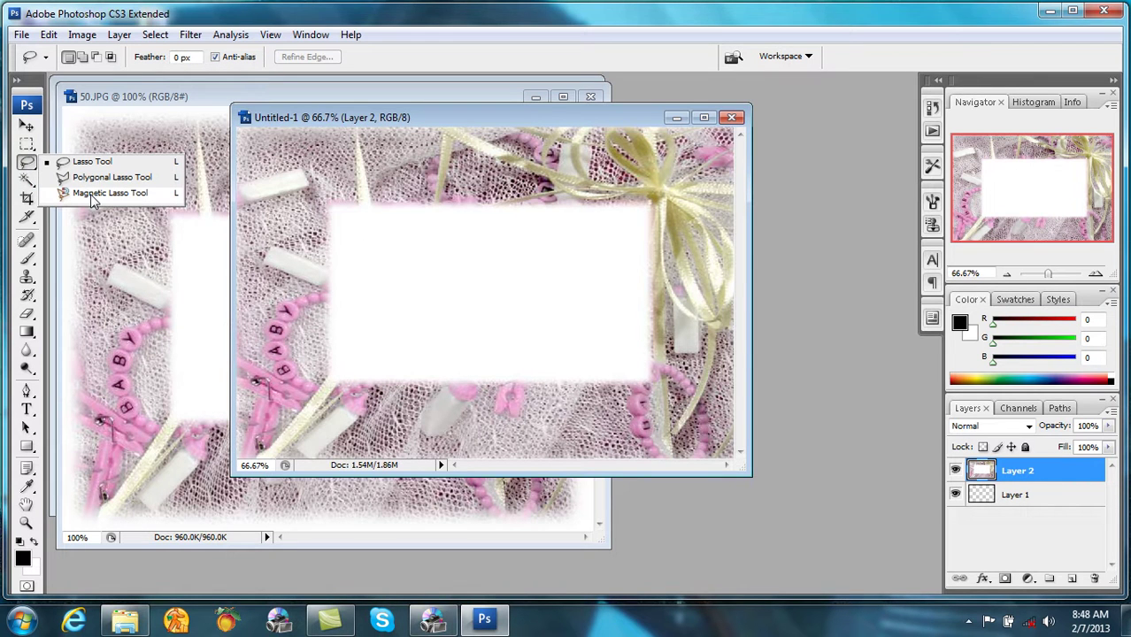
pyautogui.click(100, 194)
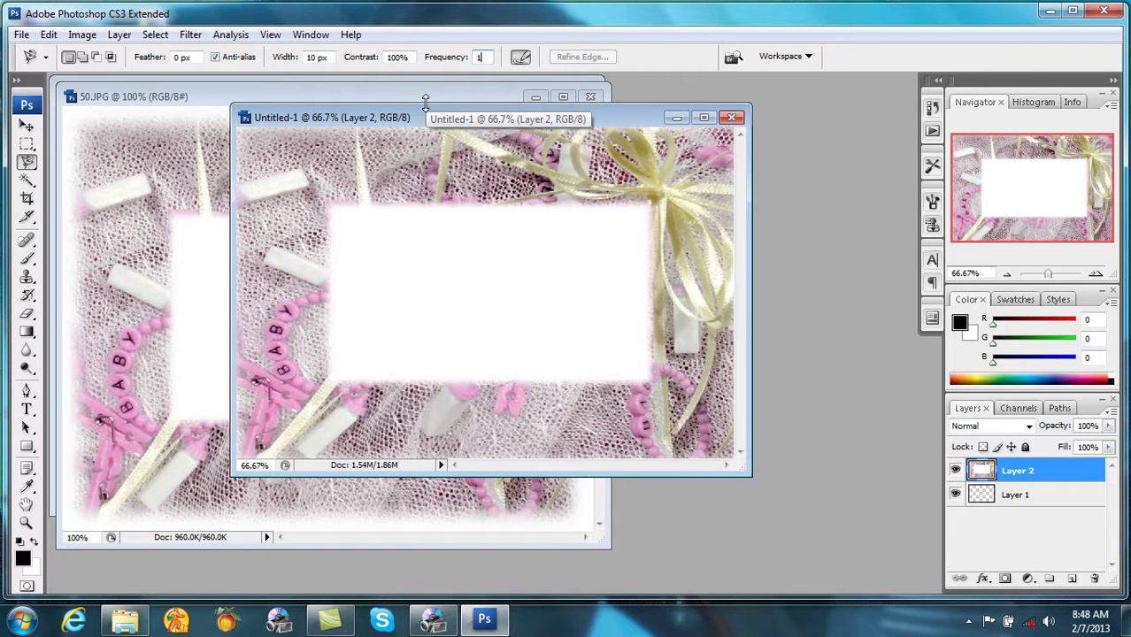
pyautogui.click(648, 206)
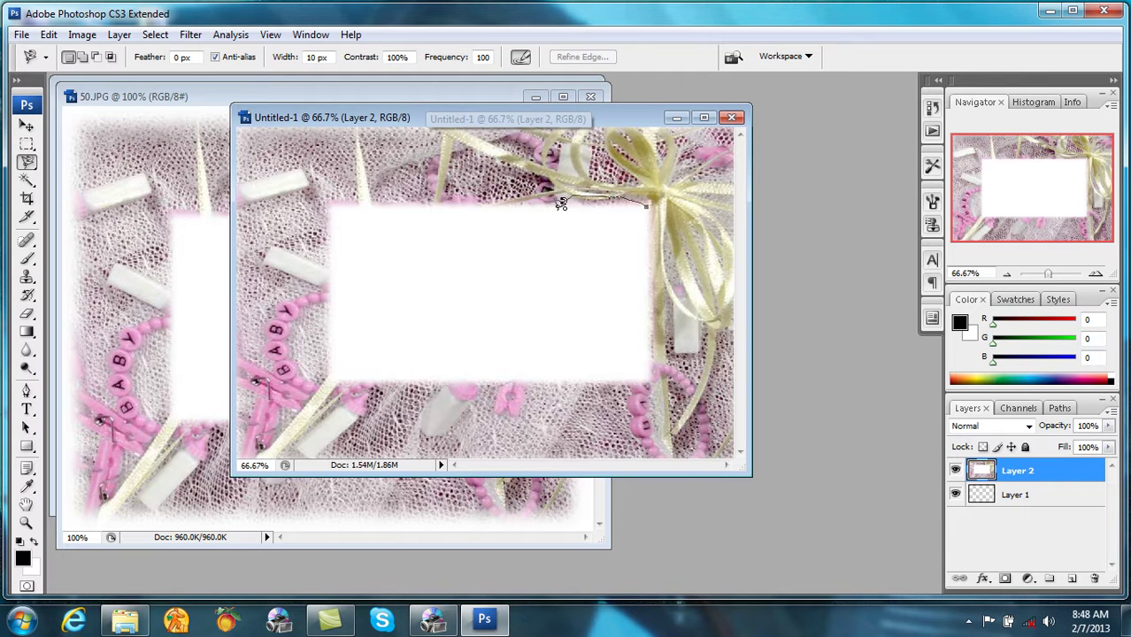
pyautogui.doubleClick(328, 215)
pyautogui.click(335, 206)
# - Outline the frame's white centre with the Polygonal Lasso, delete it from Layer 2, and clear the selection
pyautogui.rightClick(26, 162)
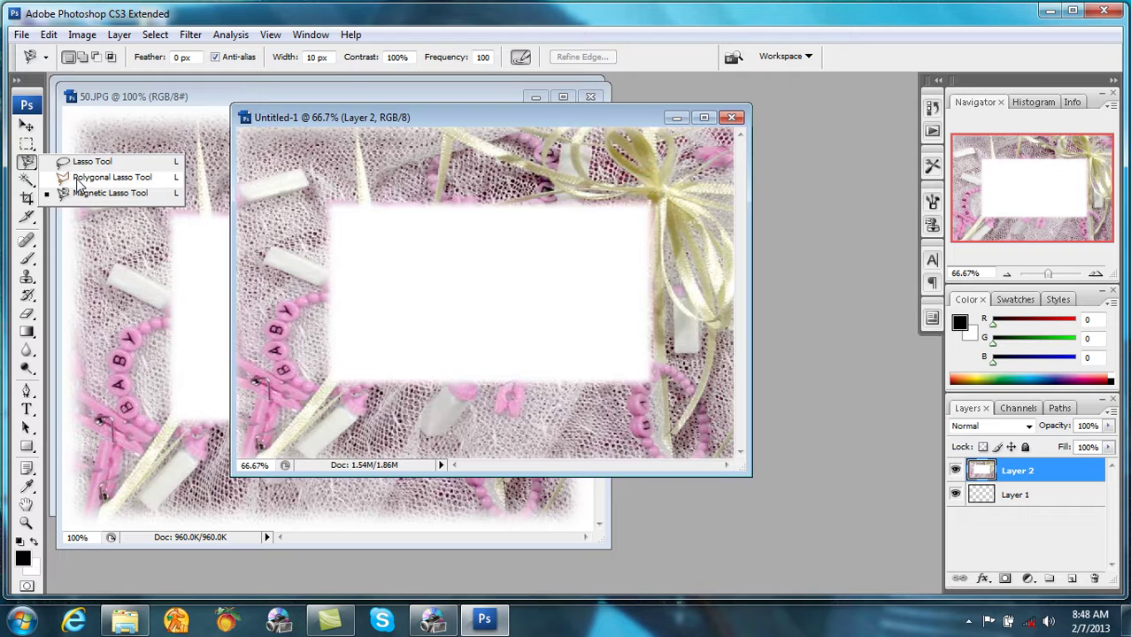
pyautogui.click(112, 177)
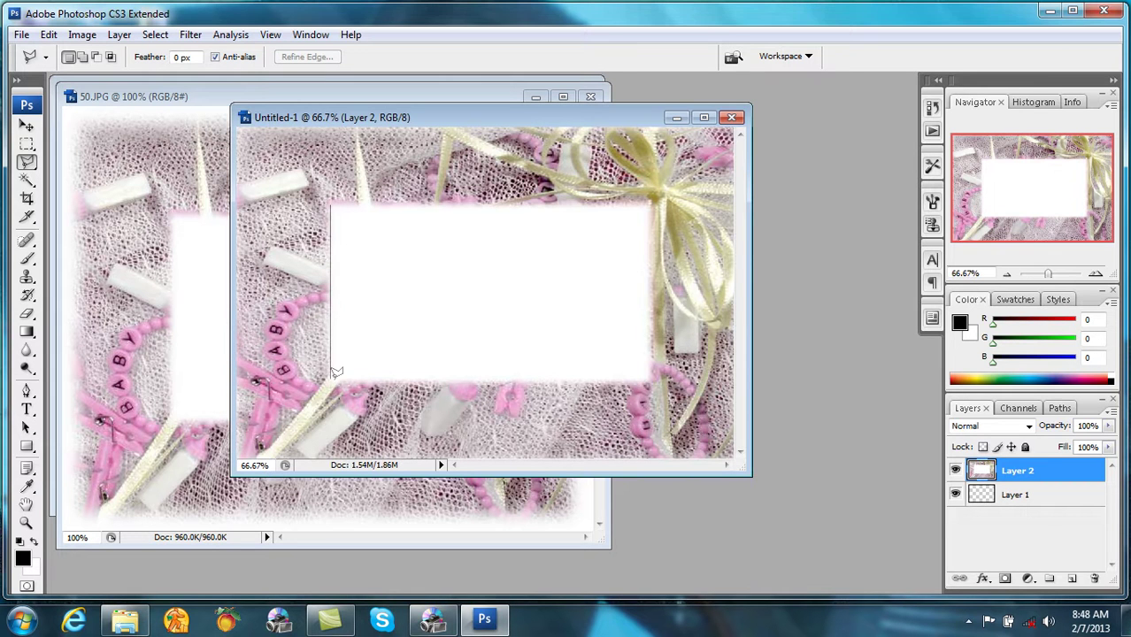
pyautogui.click(333, 378)
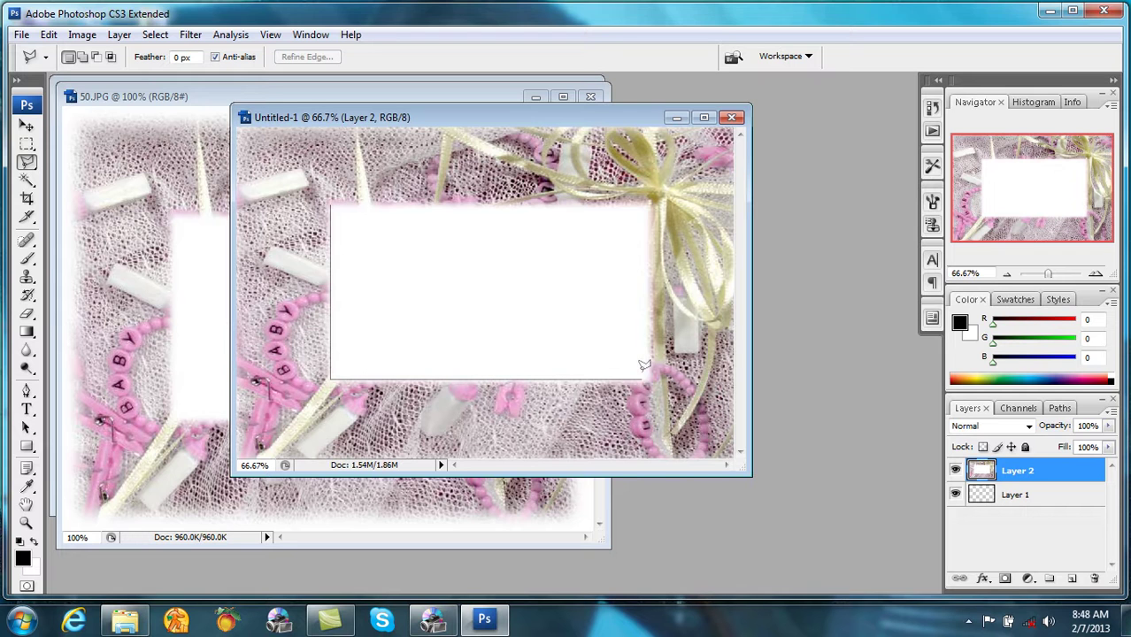
pyautogui.click(651, 377)
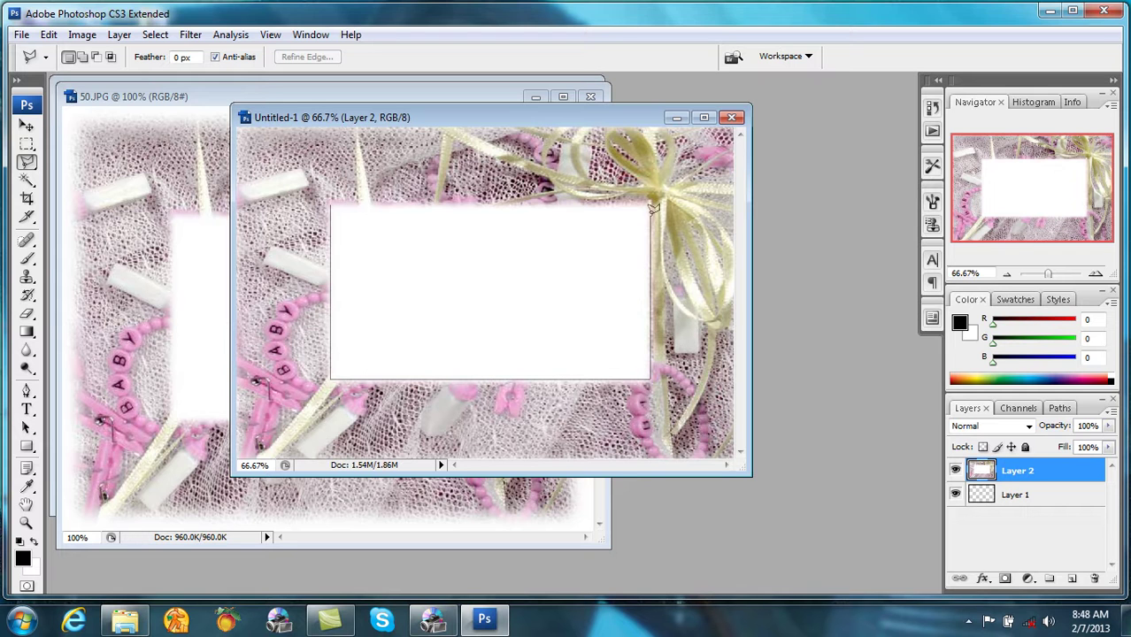
pyautogui.click(652, 201)
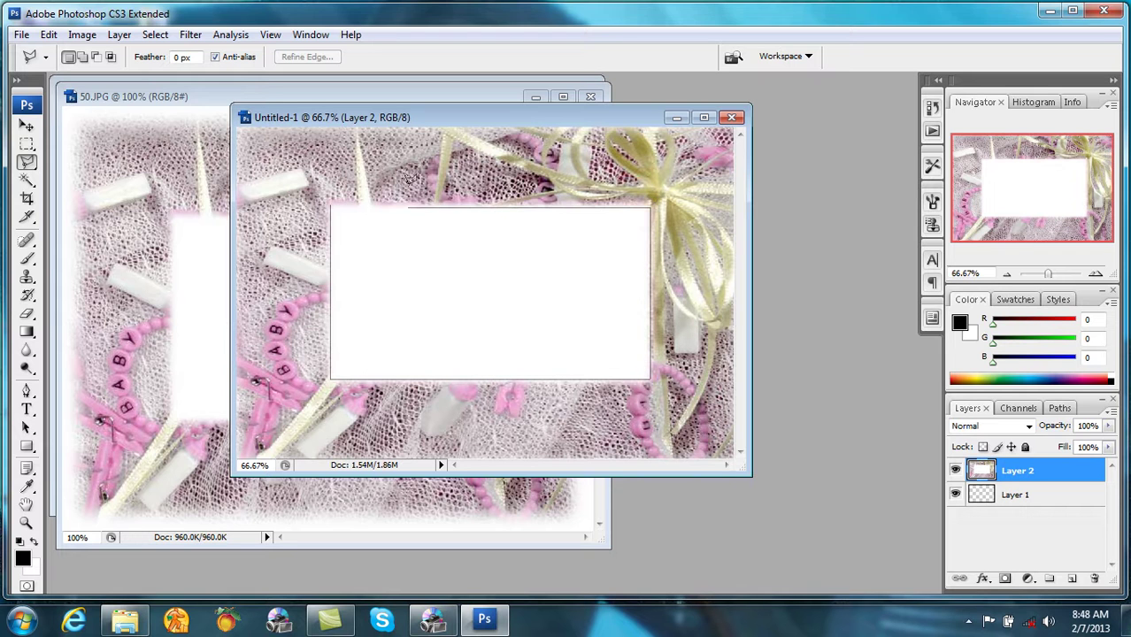
pyautogui.click(334, 192)
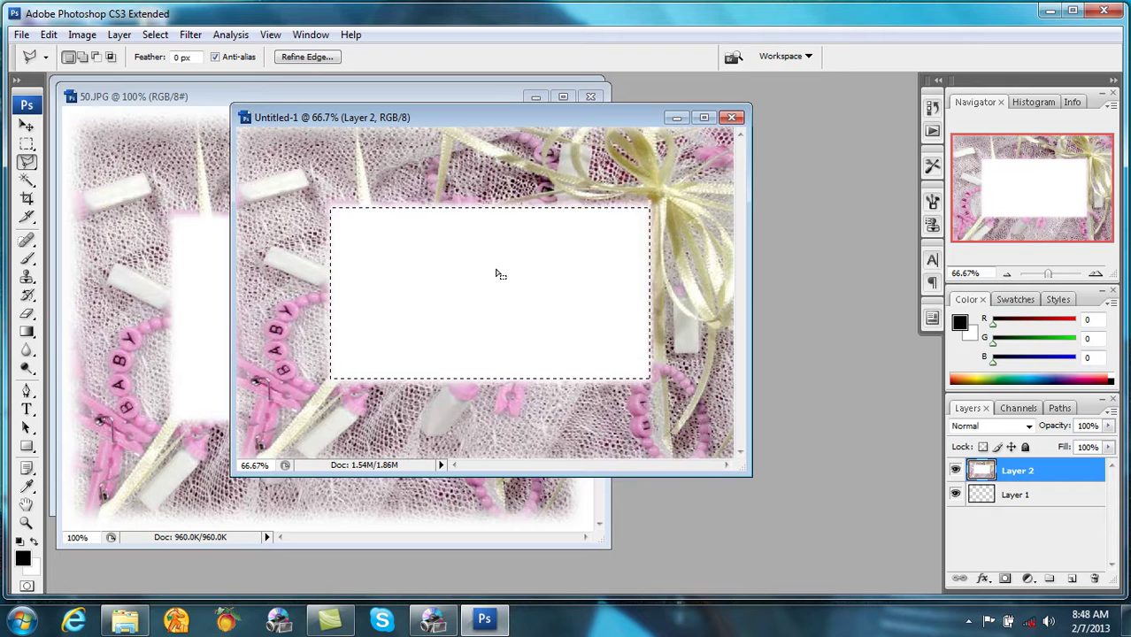
pyautogui.press('Delete')
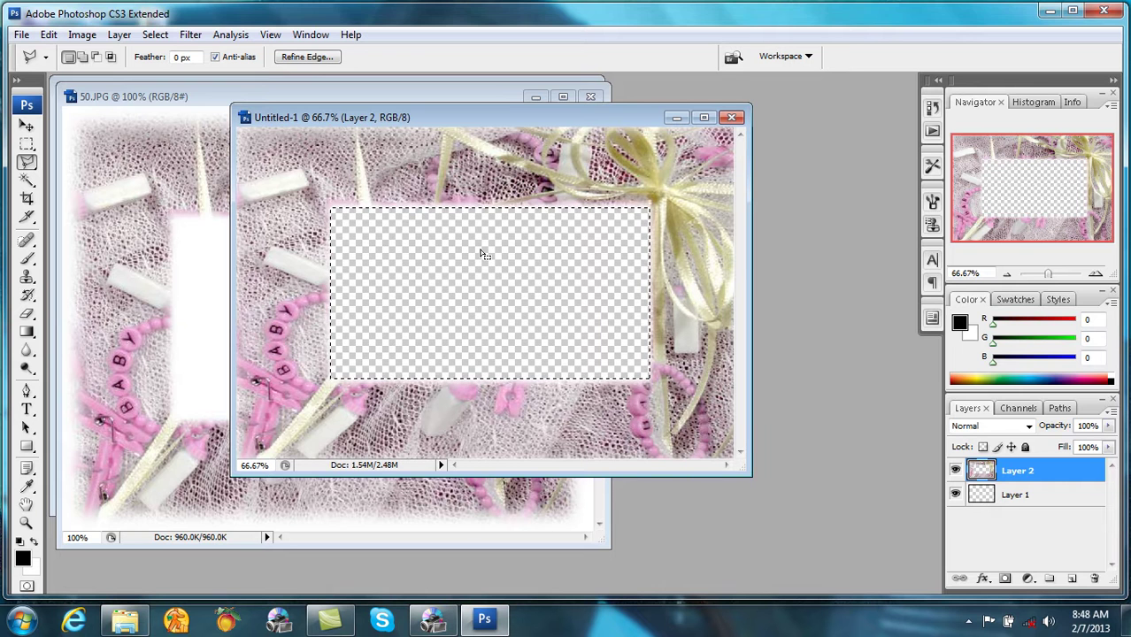
pyautogui.click(26, 127)
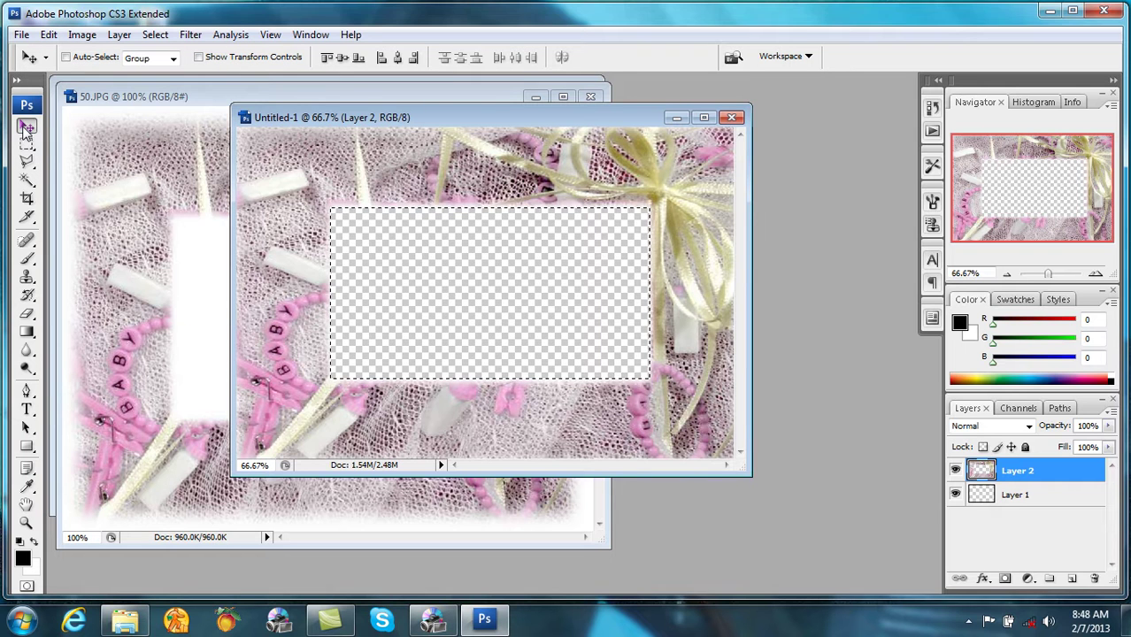
pyautogui.hotkey('ctrl', 'd')
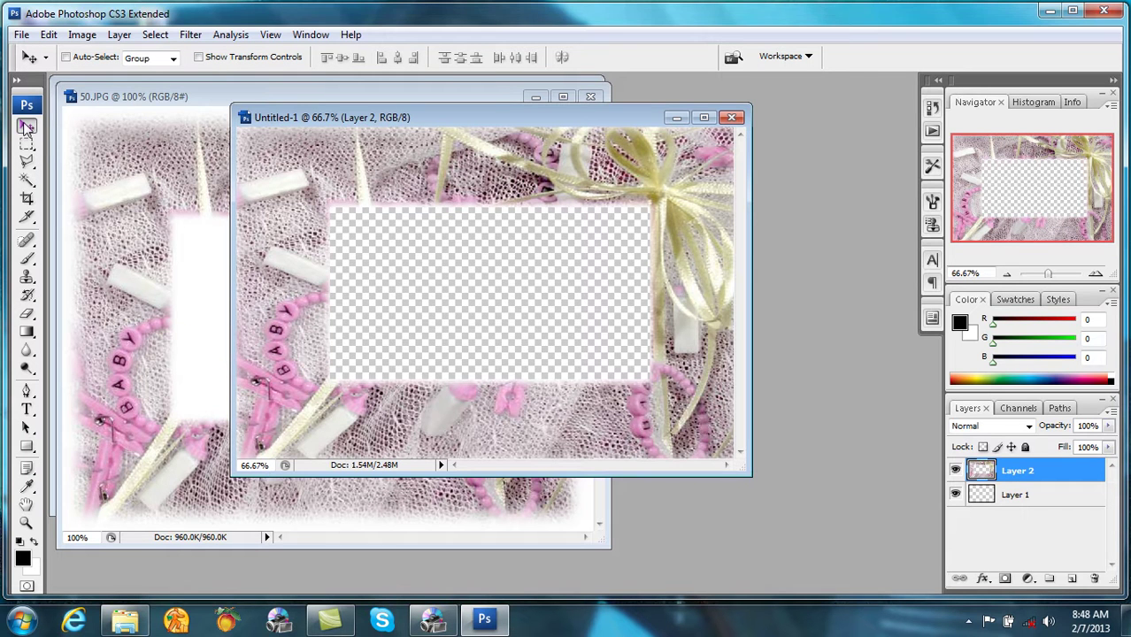
# - Save the frame to the Desktop as Photoshop file "1 Frame" with maximized compatibility, and close it and 50.JPG
pyautogui.click(22, 35)
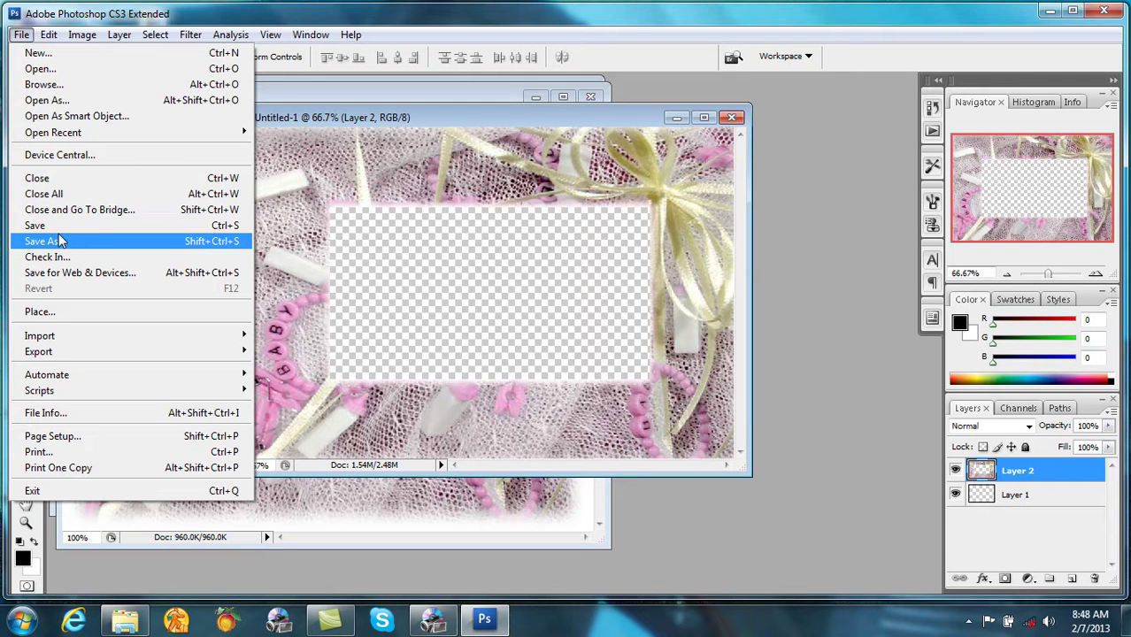
pyautogui.click(60, 241)
pyautogui.click(362, 174)
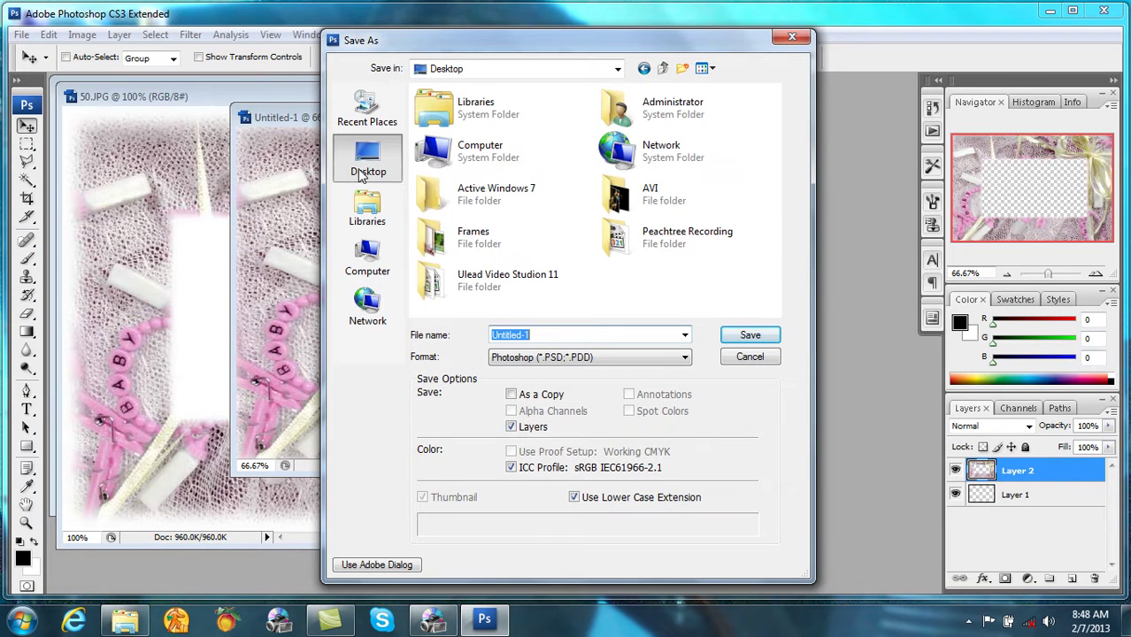
pyautogui.write('1')
pyautogui.click(749, 335)
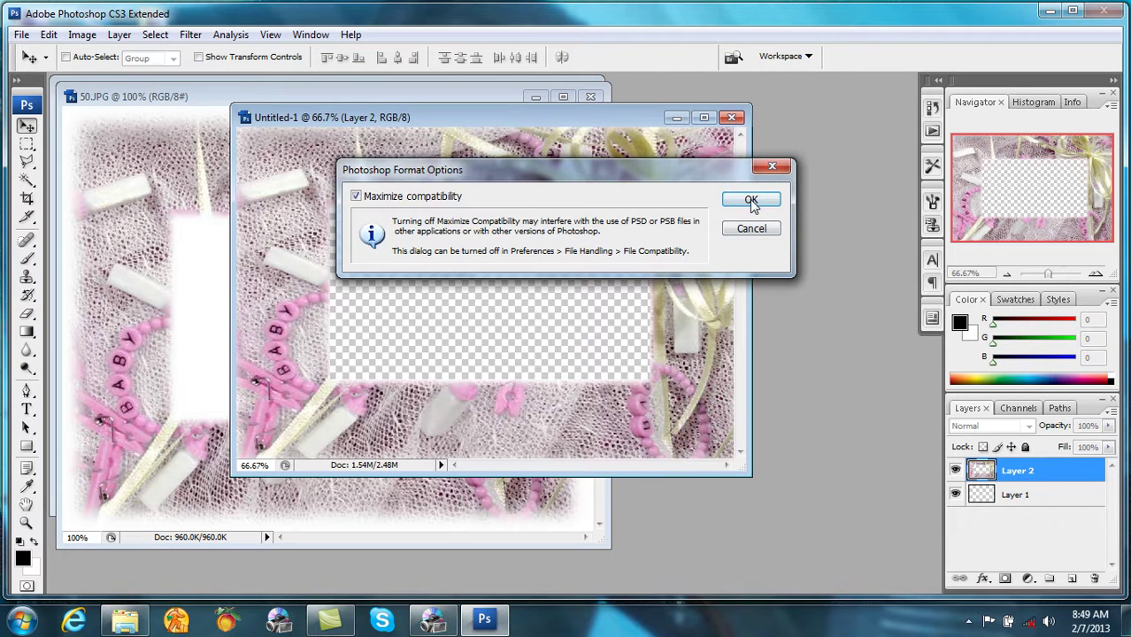
pyautogui.click(751, 201)
pyautogui.click(731, 118)
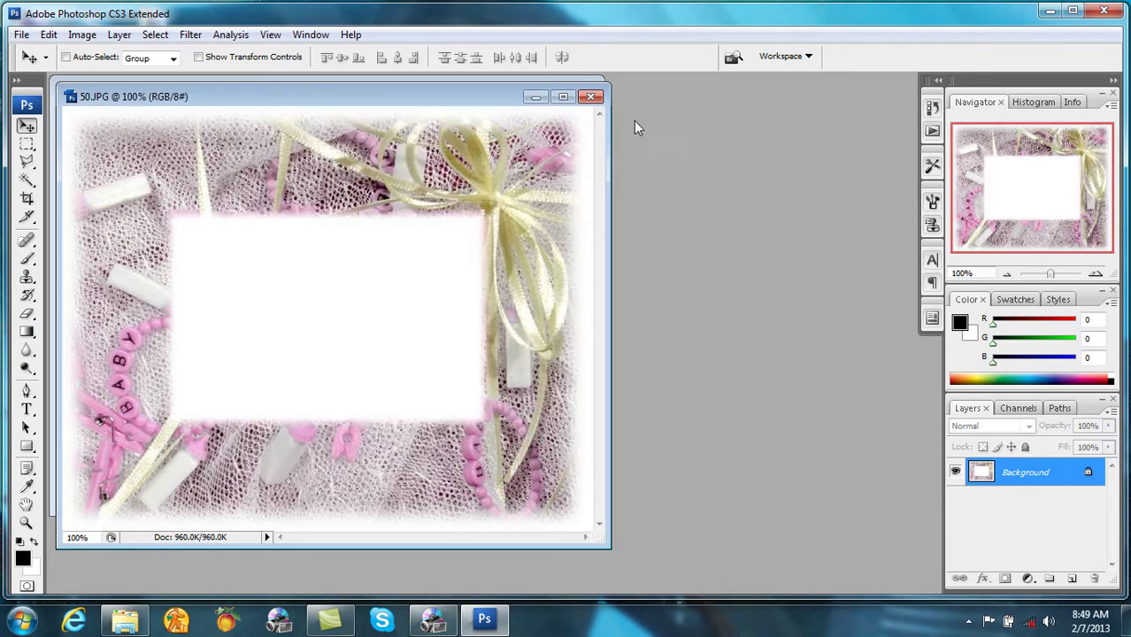
pyautogui.click(591, 96)
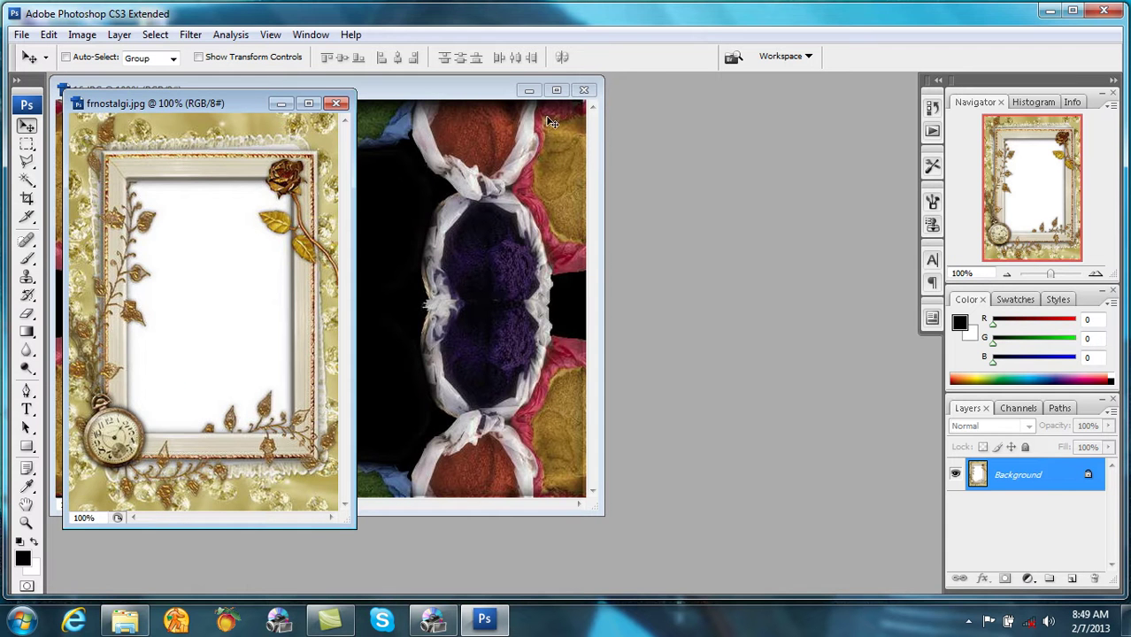
# - Bring 16.JPG forward and create a transparent document from the Photo preset, 3 by 2 inches at 300 pixels/inch
pyautogui.click(482, 158)
pyautogui.moveTo(302, 94); pyautogui.dragTo(361, 91)
pyautogui.click(22, 34)
pyautogui.click(40, 51)
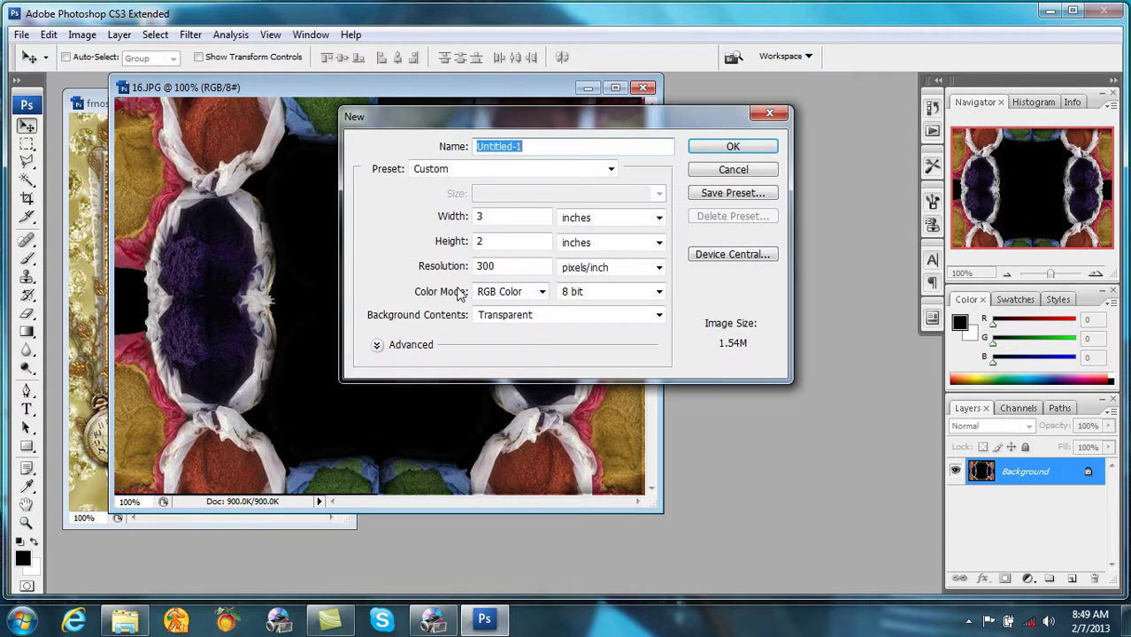
pyautogui.click(543, 170)
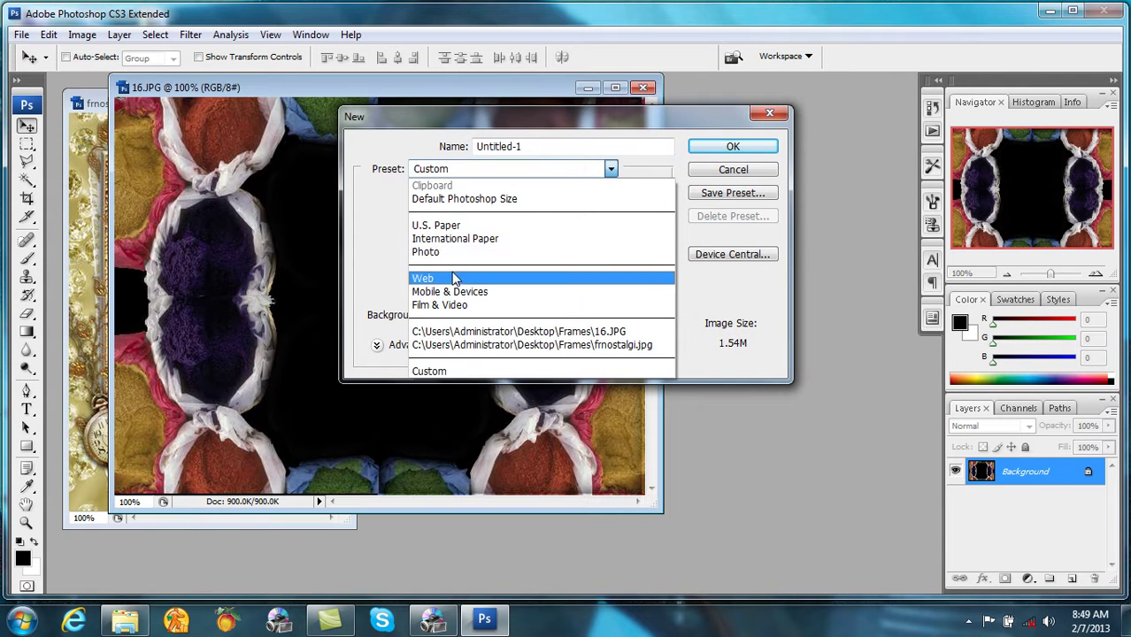
pyautogui.click(457, 253)
pyautogui.click(524, 316)
pyautogui.click(529, 329)
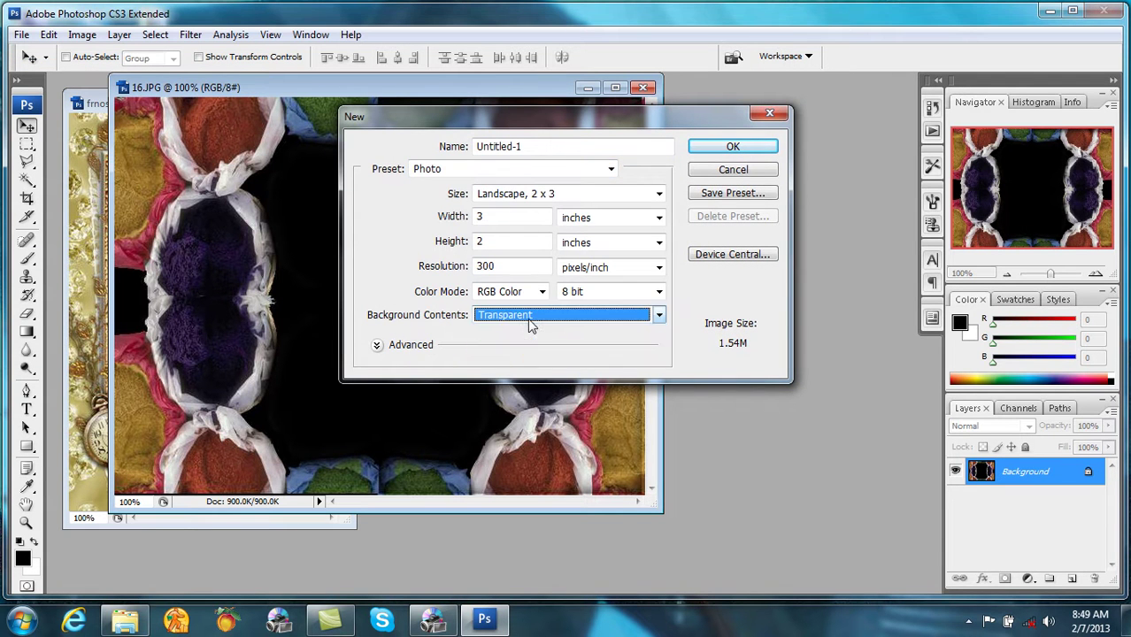
pyautogui.click(735, 147)
# - Try to copy the 16.JPG frame into the new document, and close that document without saving
pyautogui.click(620, 219)
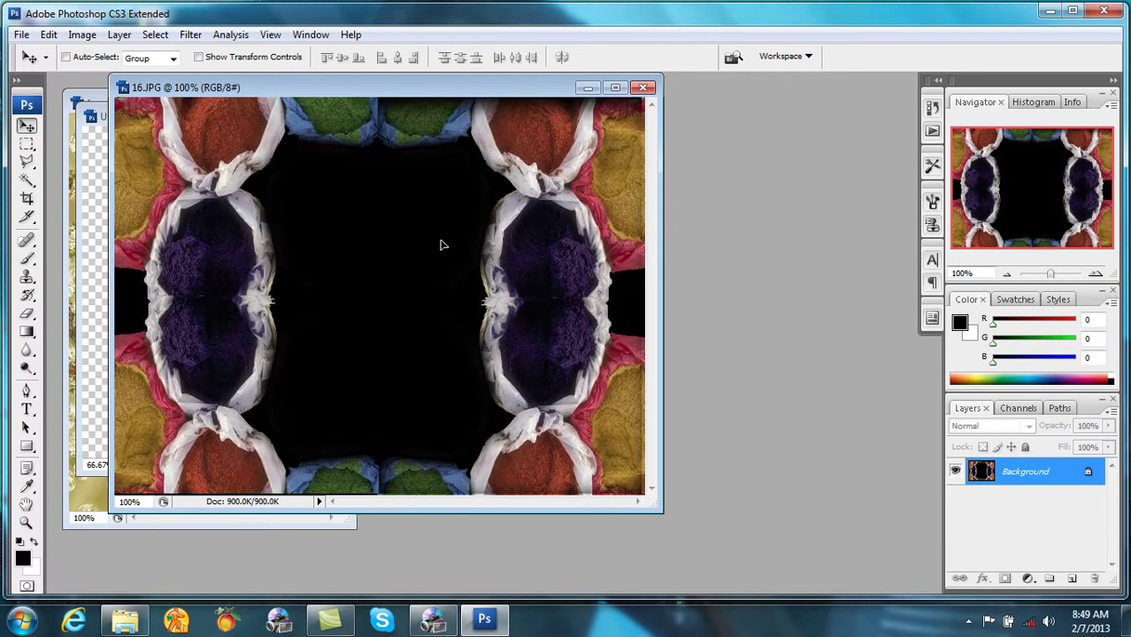
pyautogui.moveTo(162, 231); pyautogui.dragTo(100, 236)
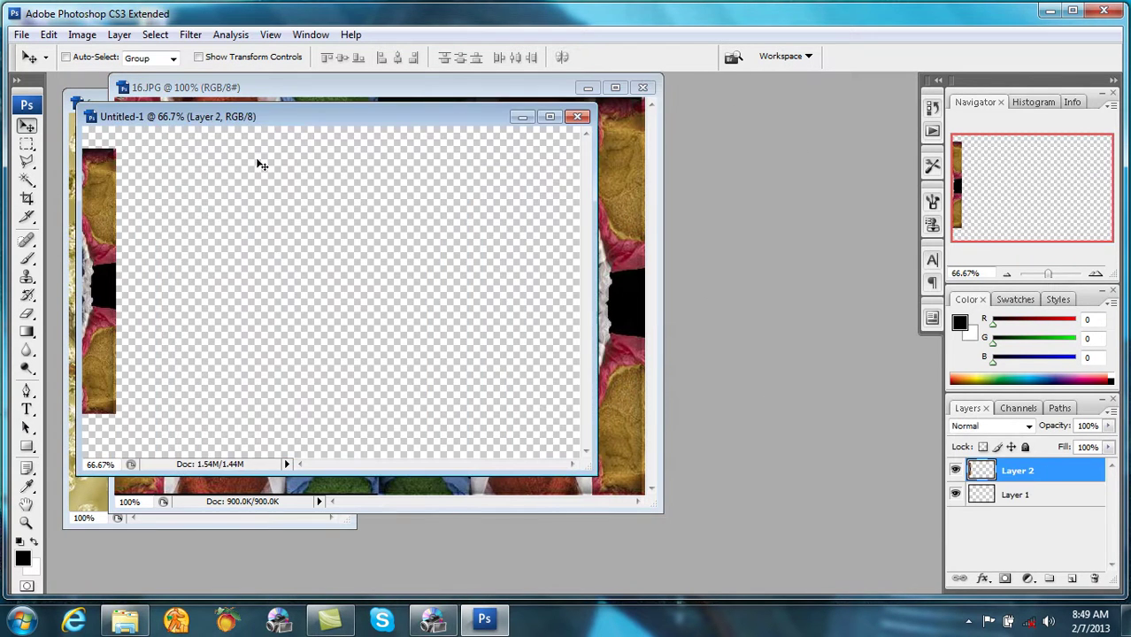
pyautogui.moveTo(289, 128); pyautogui.dragTo(428, 142)
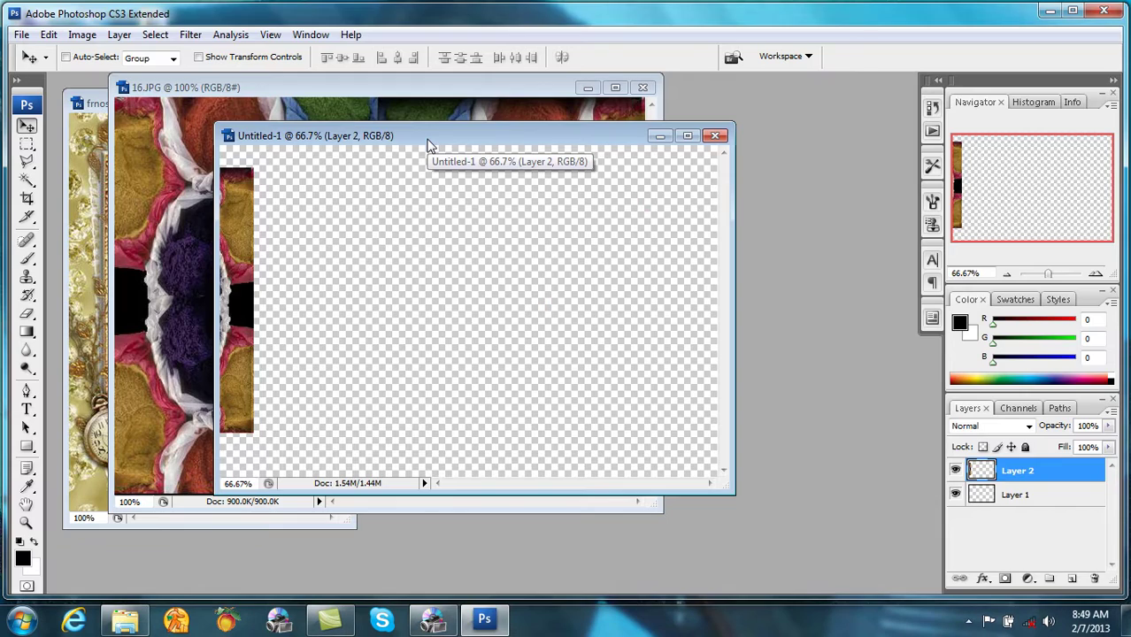
pyautogui.click(713, 137)
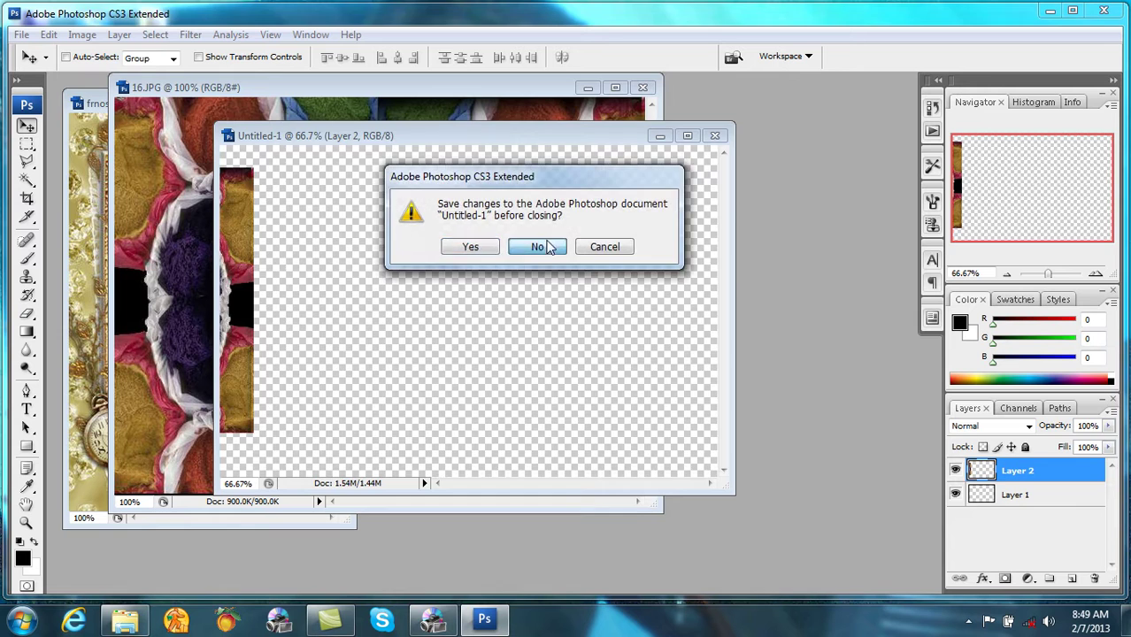
pyautogui.click(543, 244)
# - Create a transparent 3 by 2 inch, 300 pixels/inch document, set it beside 16.JPG, and copy the frame image into it
pyautogui.click(21, 34)
pyautogui.click(35, 46)
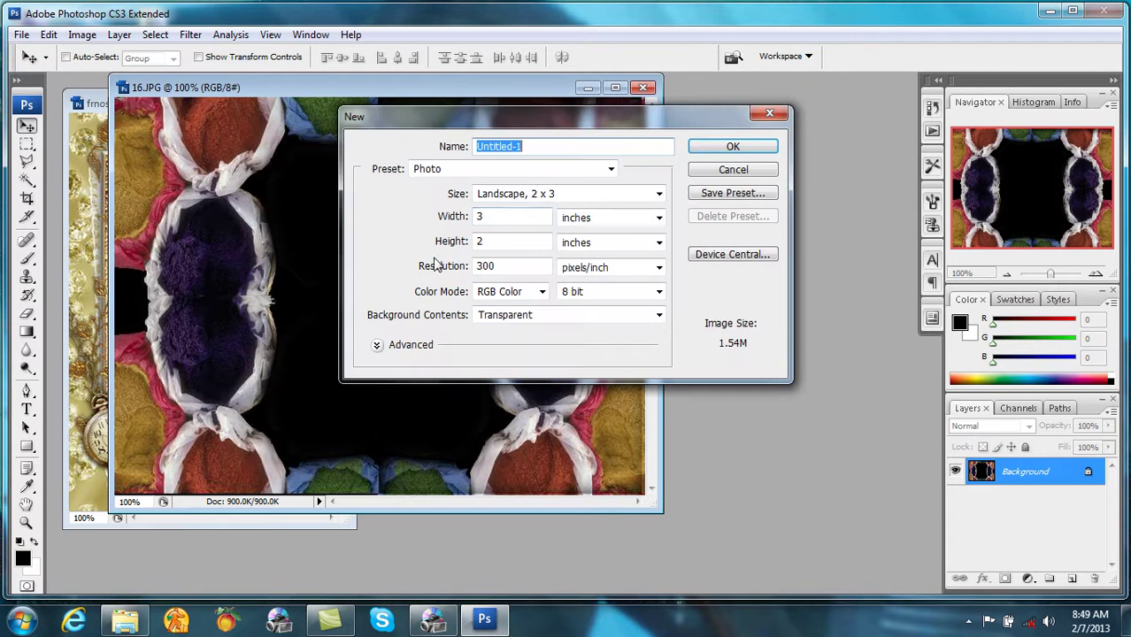
pyautogui.click(733, 147)
pyautogui.moveTo(509, 128); pyautogui.dragTo(940, 219)
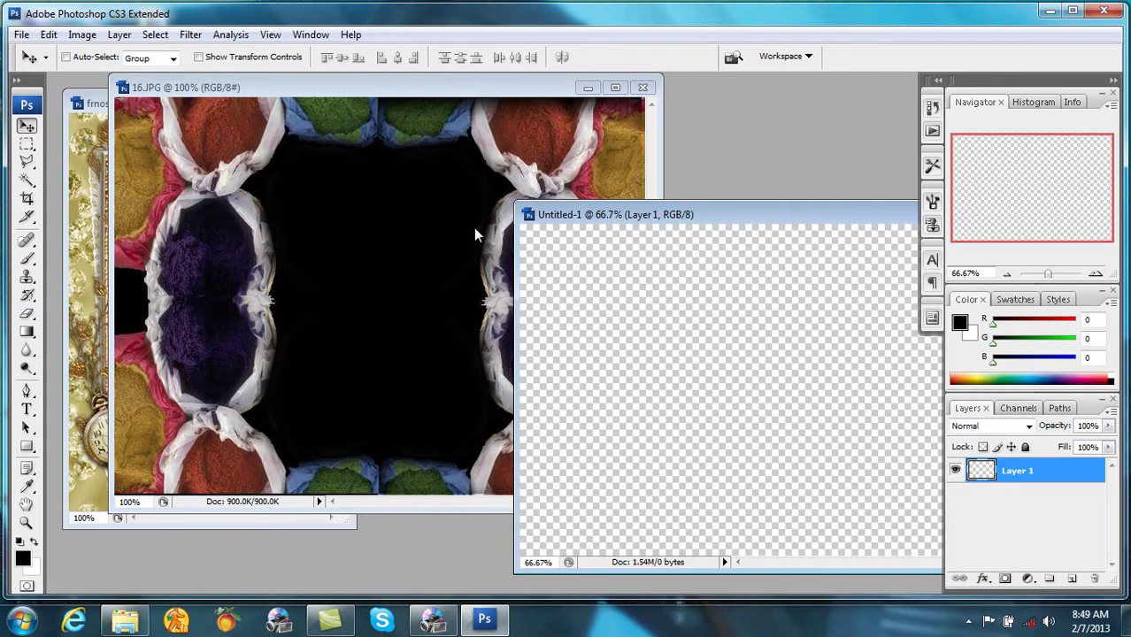
pyautogui.click(473, 235)
pyautogui.moveTo(450, 251); pyautogui.dragTo(816, 408)
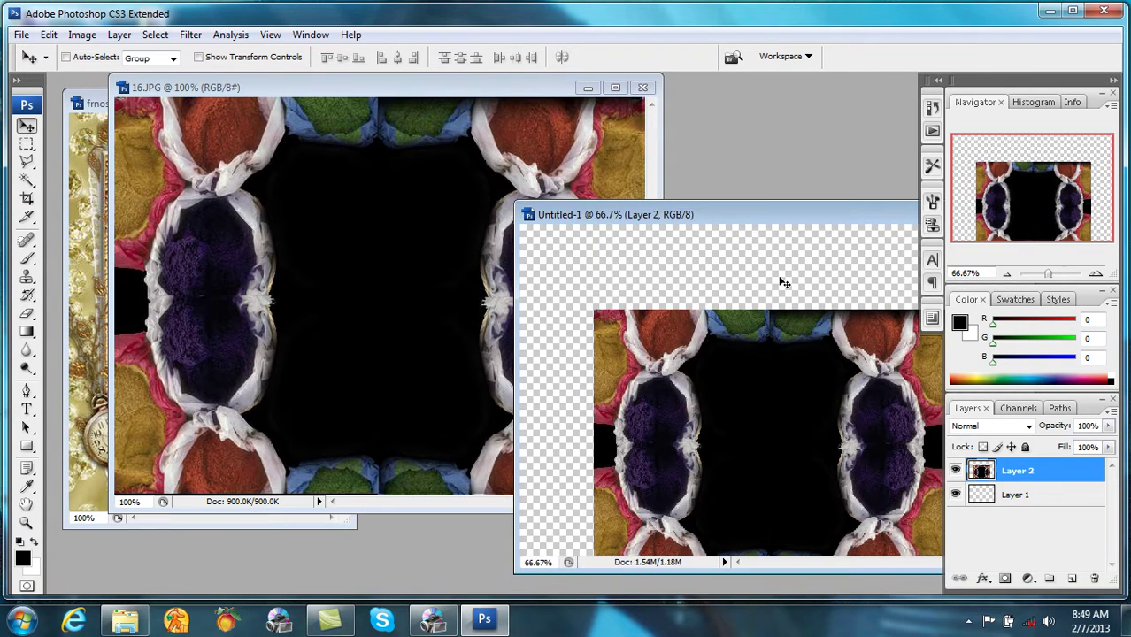
# - Free-transform the copied frame layer to fill the whole canvas, about 140.6% wide and 132.3% high, and apply it
pyautogui.moveTo(777, 224); pyautogui.dragTo(548, 113)
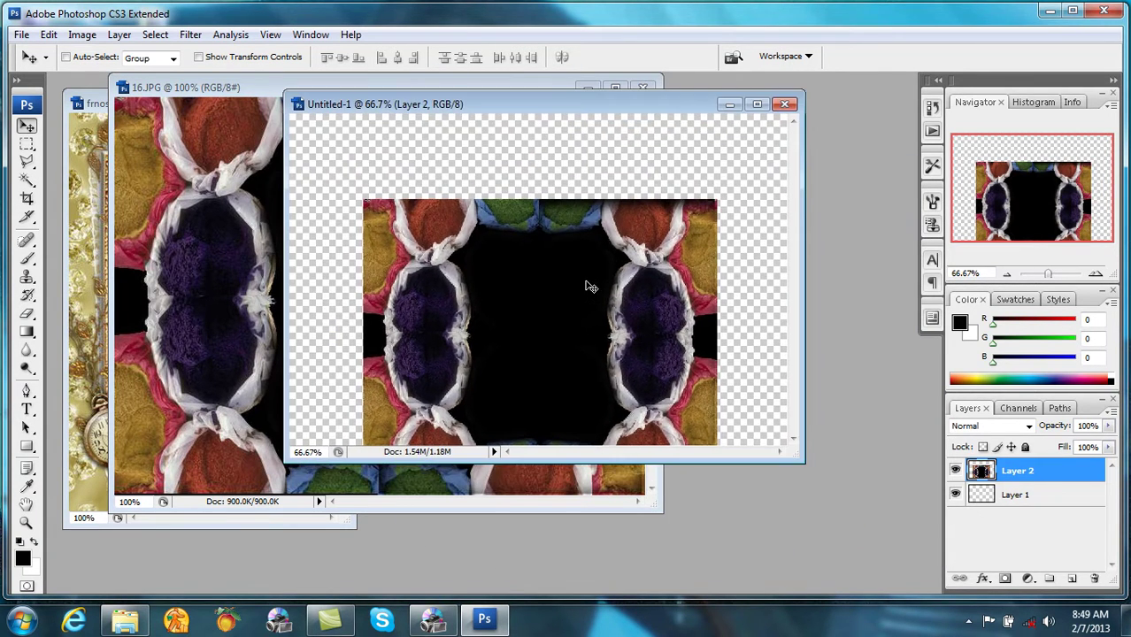
pyautogui.hotkey('ctrl', 't')
pyautogui.moveTo(718, 201); pyautogui.dragTo(786, 115)
pyautogui.moveTo(366, 290); pyautogui.dragTo(287, 290)
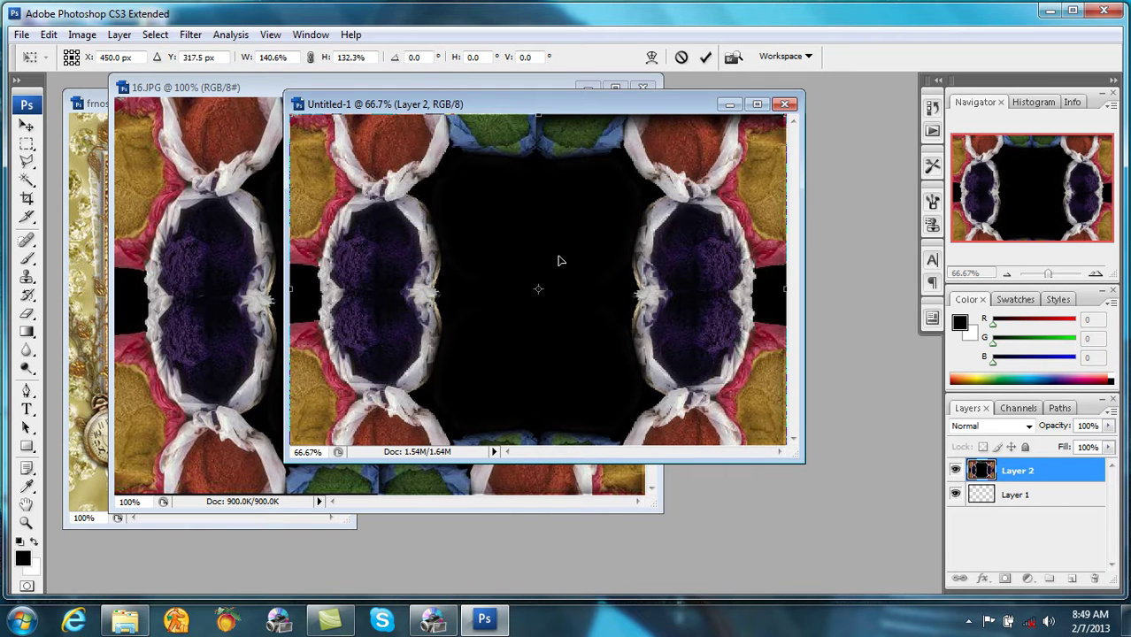
pyautogui.press('Return')
# - Select the frame's black centre with the Magic Wand at tolerance 32, delete it, and clear the selection
pyautogui.moveTo(27, 181); pyautogui.dragTo(58, 196)
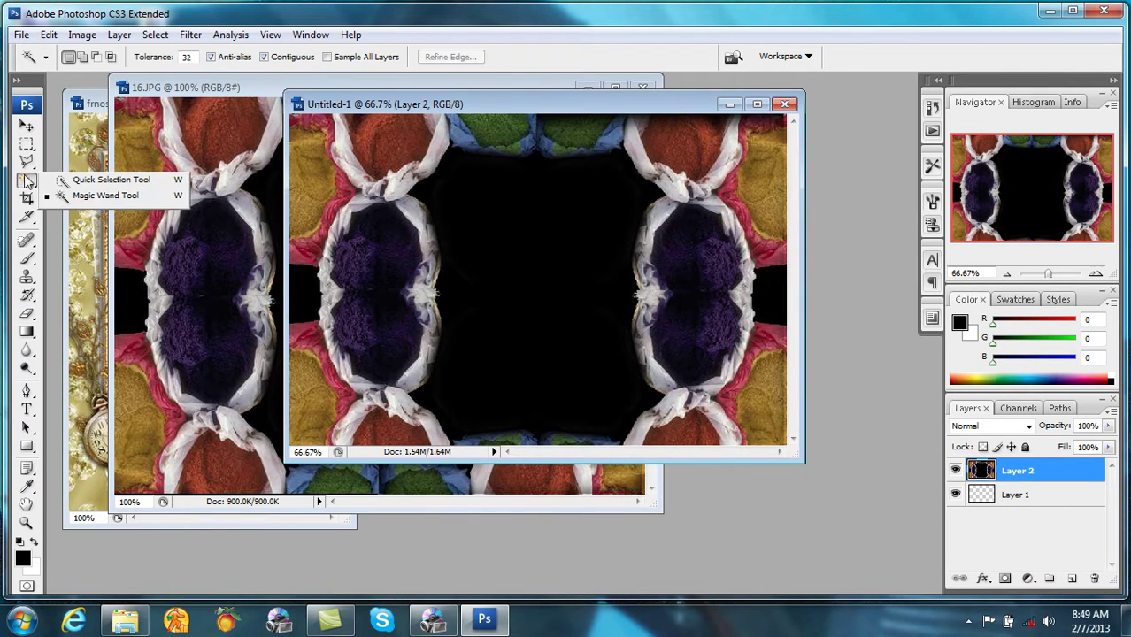
pyautogui.click(68, 200)
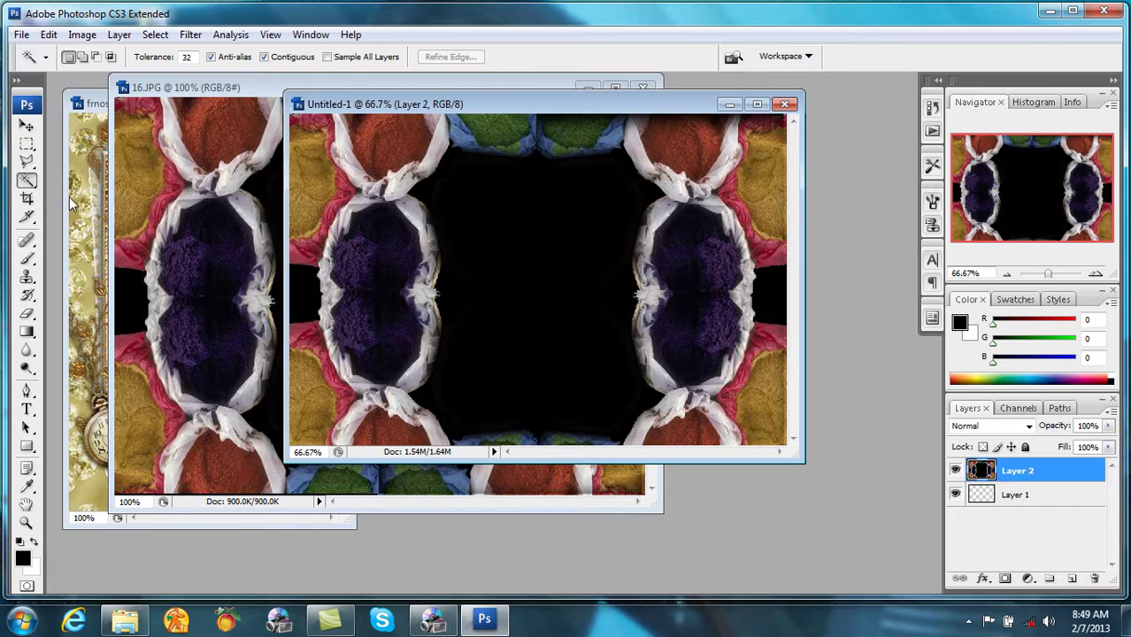
pyautogui.click(521, 273)
pyautogui.press('Delete')
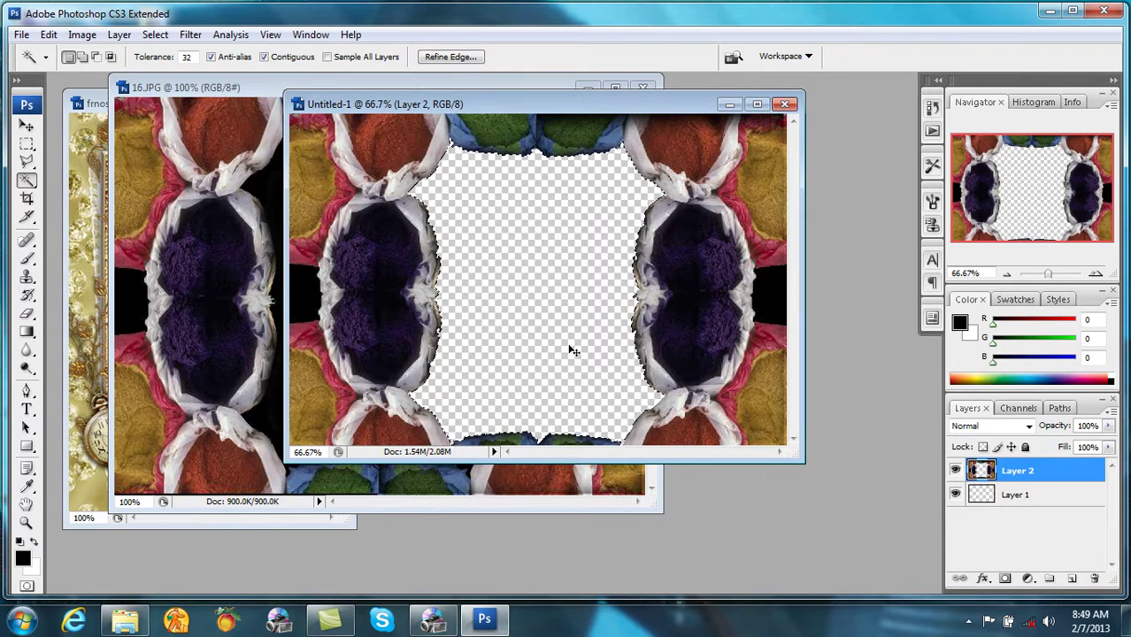
pyautogui.hotkey('ctrl', 'd')
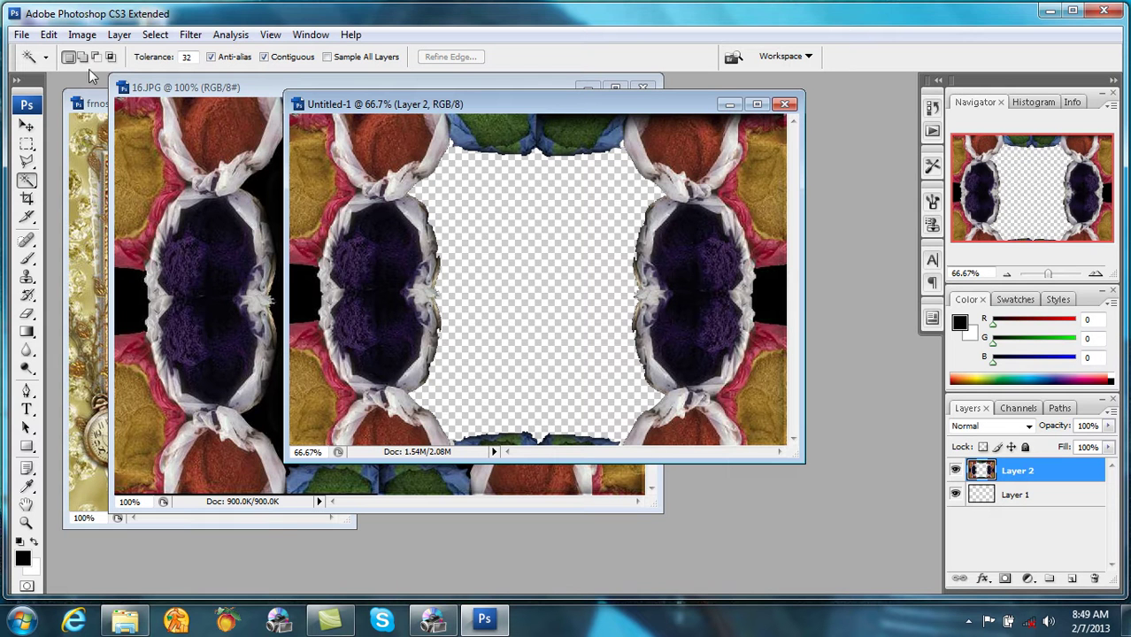
# - Save the second frame to the Desktop as a Photoshop file named "2frame" with maximized compatibility
pyautogui.click(21, 35)
pyautogui.click(62, 242)
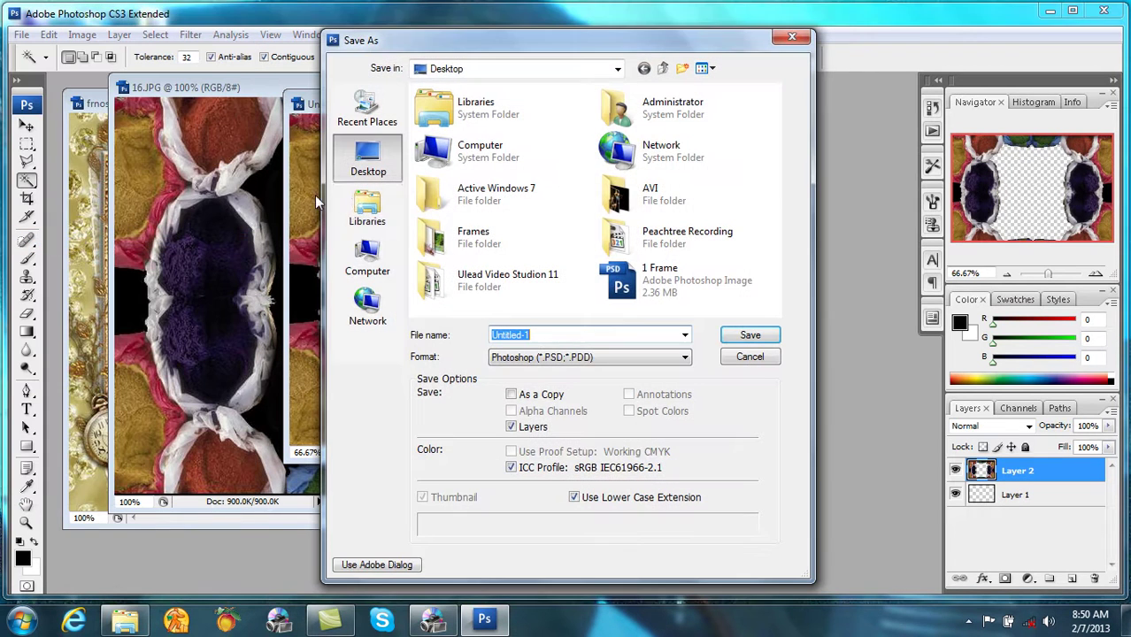
pyautogui.write('2fr')
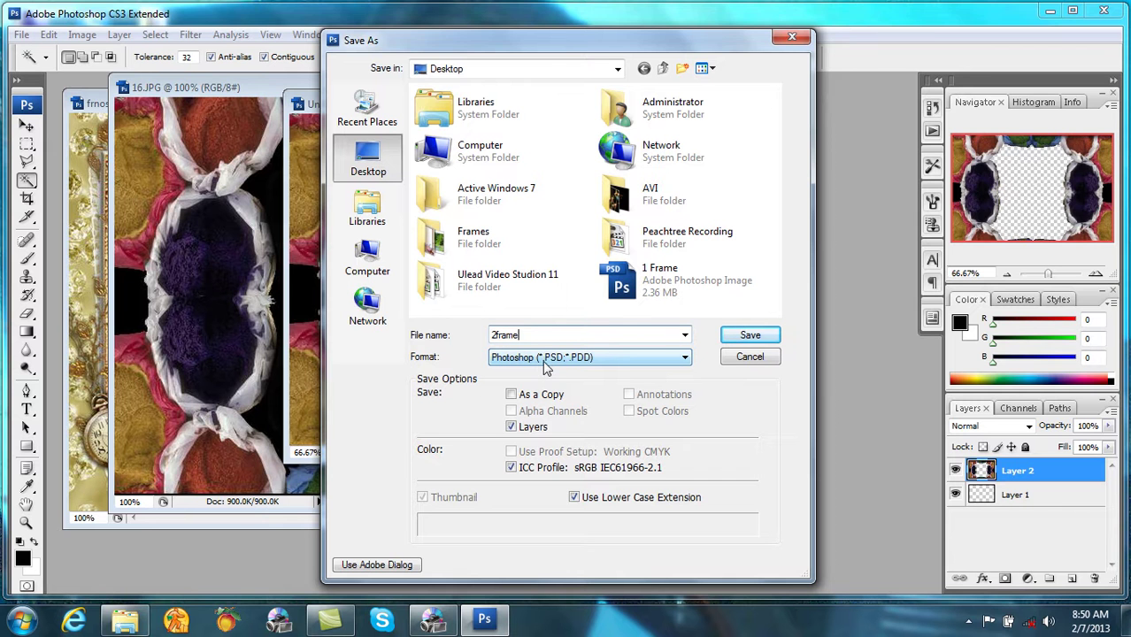
pyautogui.write('ame')
pyautogui.click(750, 336)
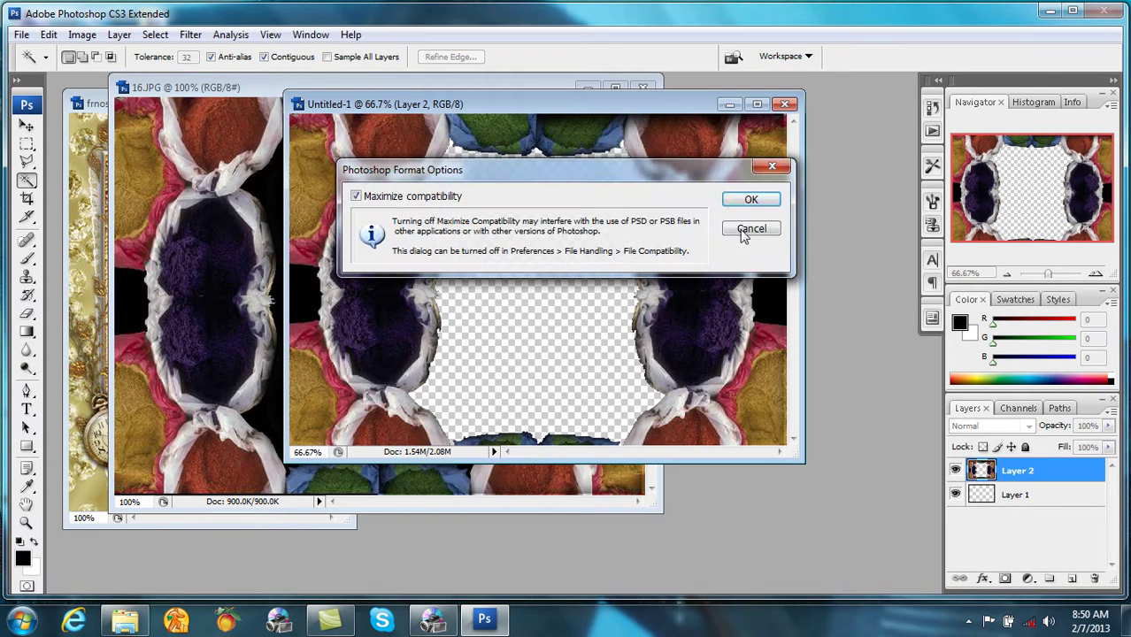
pyautogui.click(751, 197)
# - Close the saved 2frame document and the source images 16.JPG and frnostalgi.jpg
pyautogui.click(783, 104)
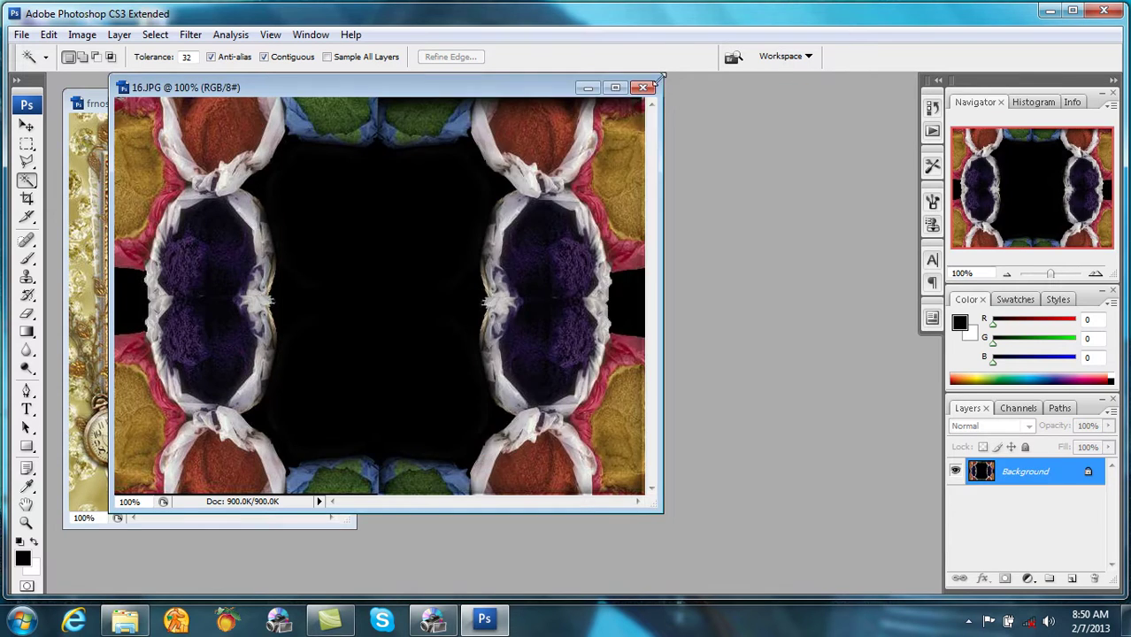
pyautogui.click(643, 87)
pyautogui.click(336, 103)
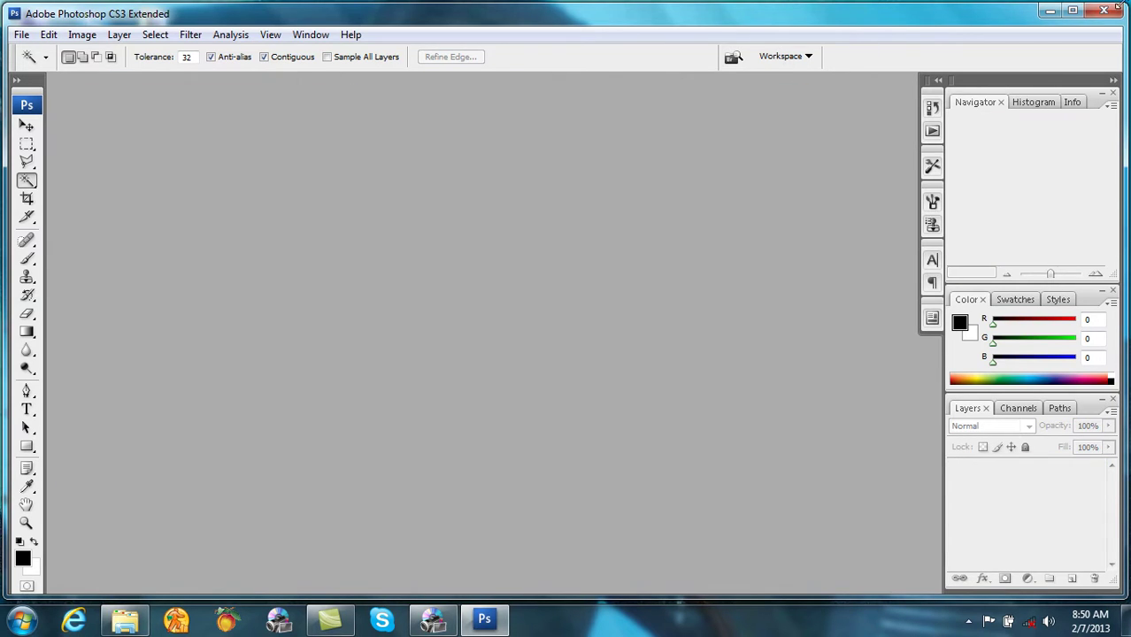
# - Close Photoshop and switch to Ulead VideoStudio, working on the overlay track of the timeline
pyautogui.click(1113, 9)
pyautogui.click(433, 619)
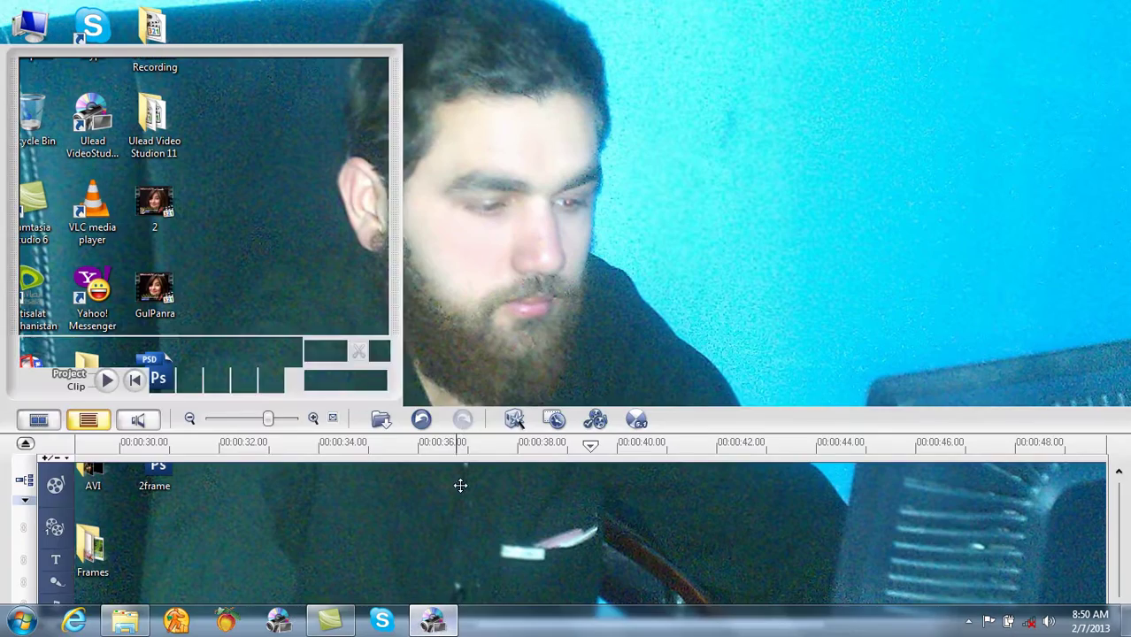
pyautogui.click(310, 528)
# - Insert the Desktop's 1 Frame Photoshop image on the overlay track and extend it to the end of 2.mpg
pyautogui.click(381, 420)
pyautogui.click(416, 479)
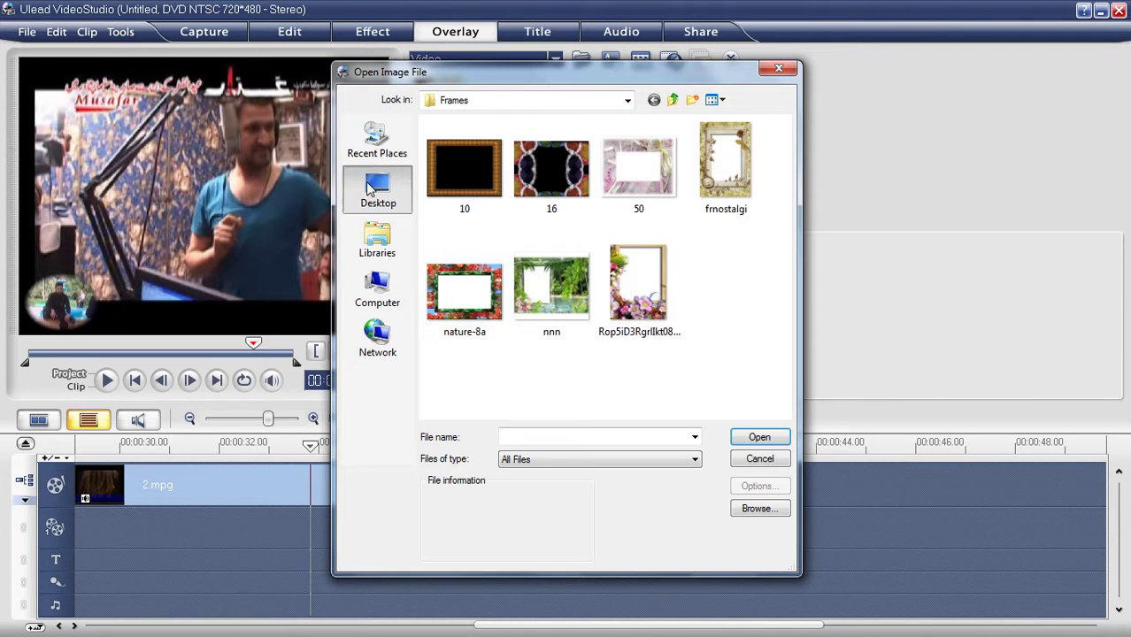
pyautogui.click(377, 188)
pyautogui.scroll(-10, 518, 329)
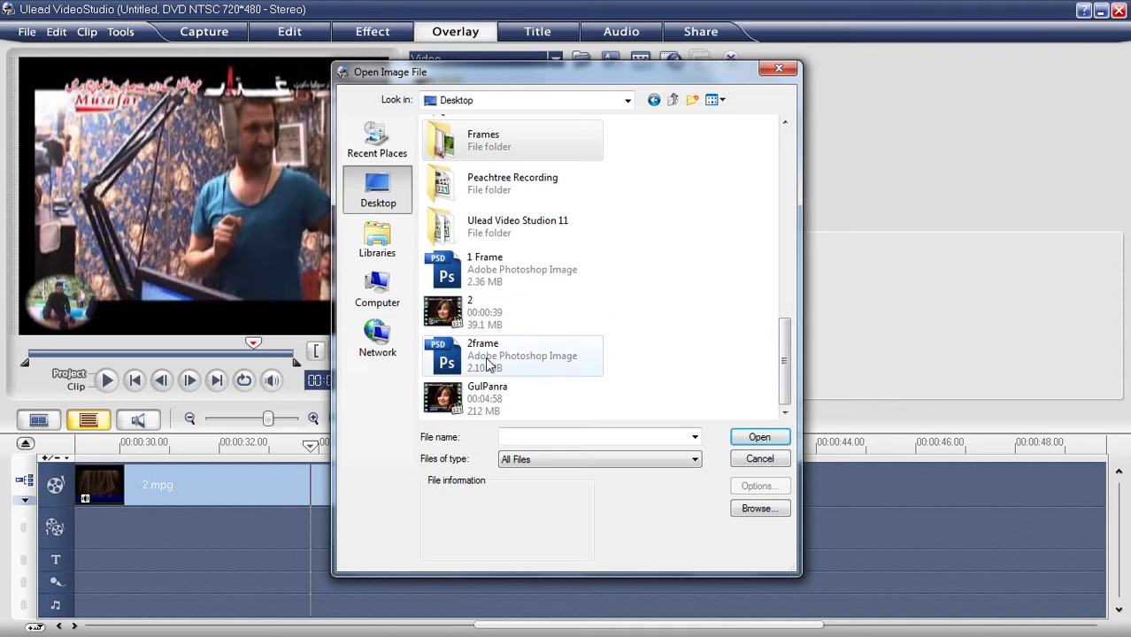
pyautogui.doubleClick(496, 271)
pyautogui.moveTo(223, 528); pyautogui.dragTo(347, 511)
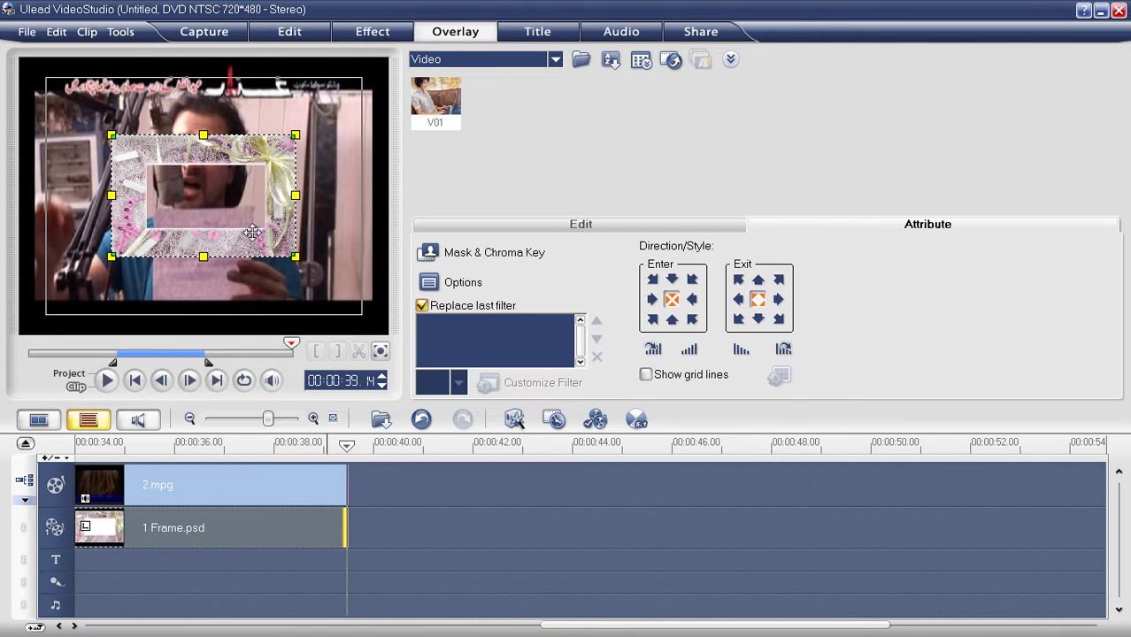
# - Enlarge and reposition the 1 Frame overlay in the preview so it fills the whole video picture
pyautogui.moveTo(297, 134); pyautogui.dragTo(390, 62)
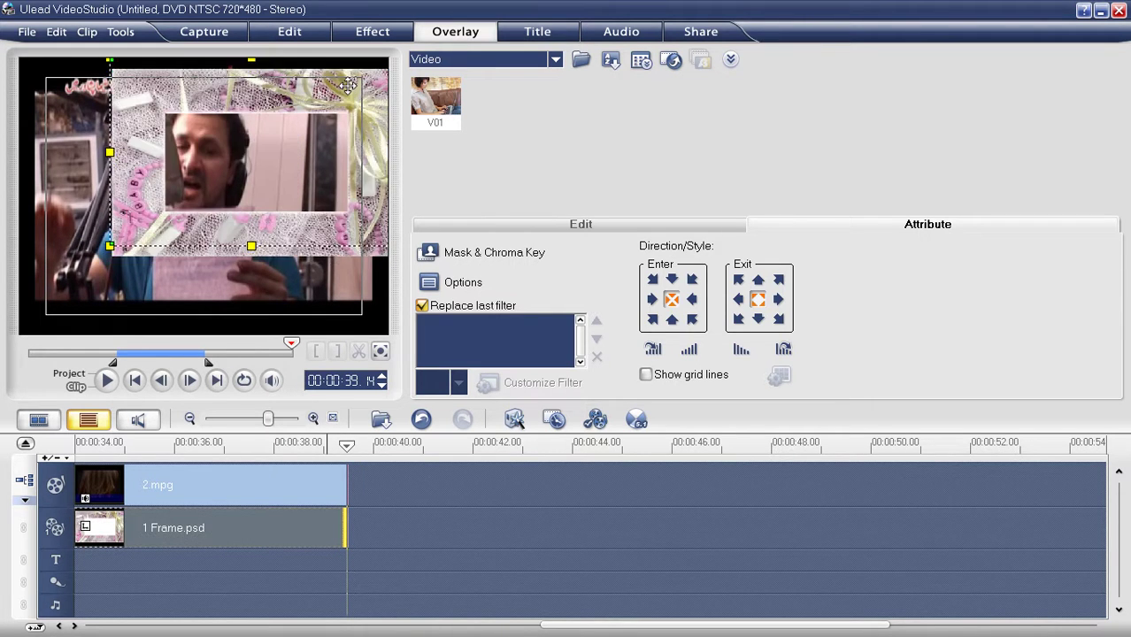
pyautogui.moveTo(110, 246); pyautogui.dragTo(5, 298)
pyautogui.moveTo(205, 308); pyautogui.dragTo(204, 333)
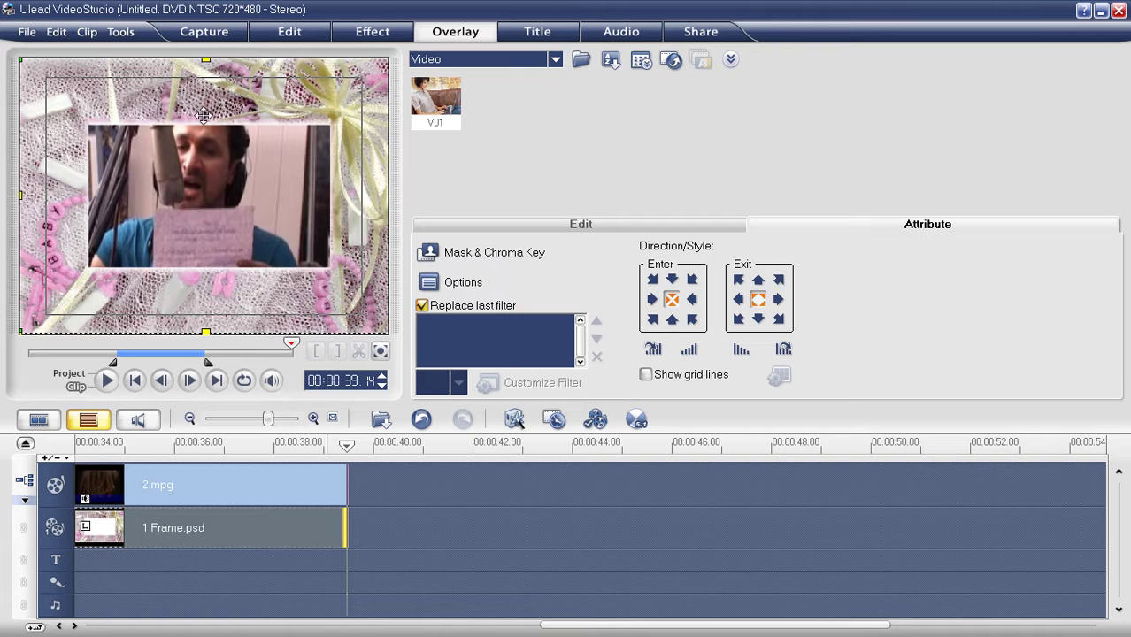
pyautogui.moveTo(203, 62); pyautogui.dragTo(206, 0)
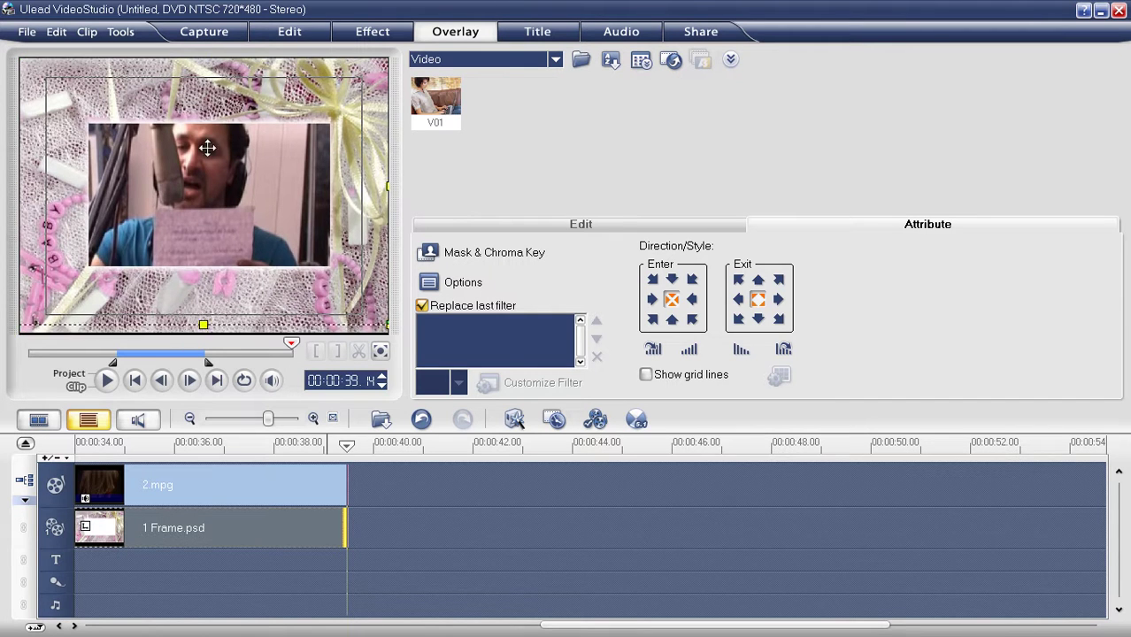
pyautogui.moveTo(203, 270); pyautogui.dragTo(203, 312)
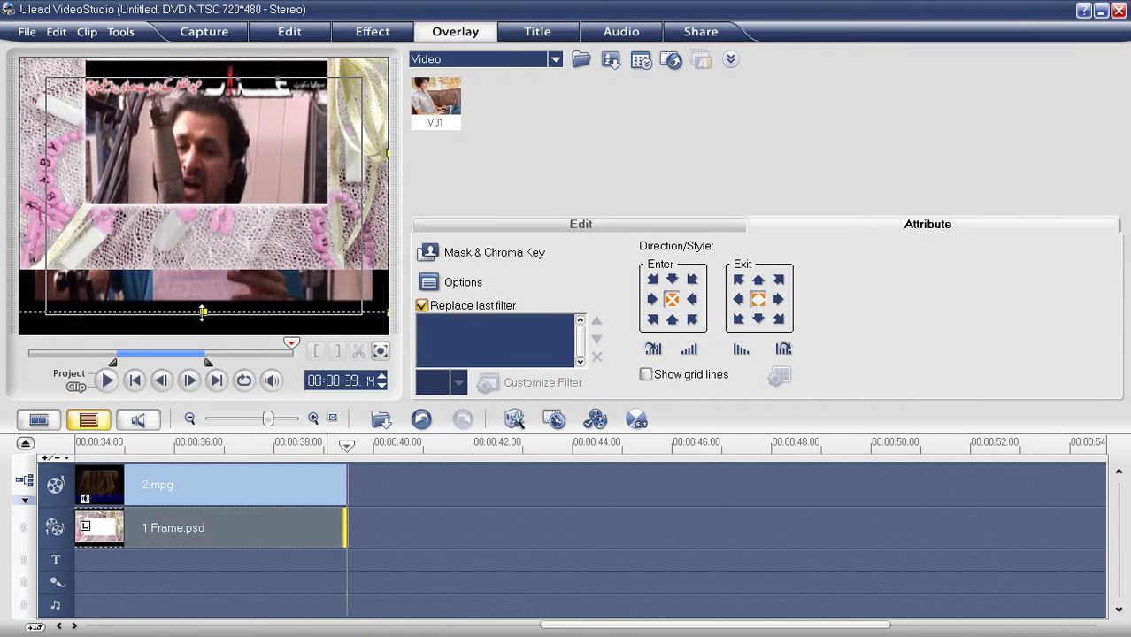
pyautogui.moveTo(190, 198); pyautogui.dragTo(190, 223)
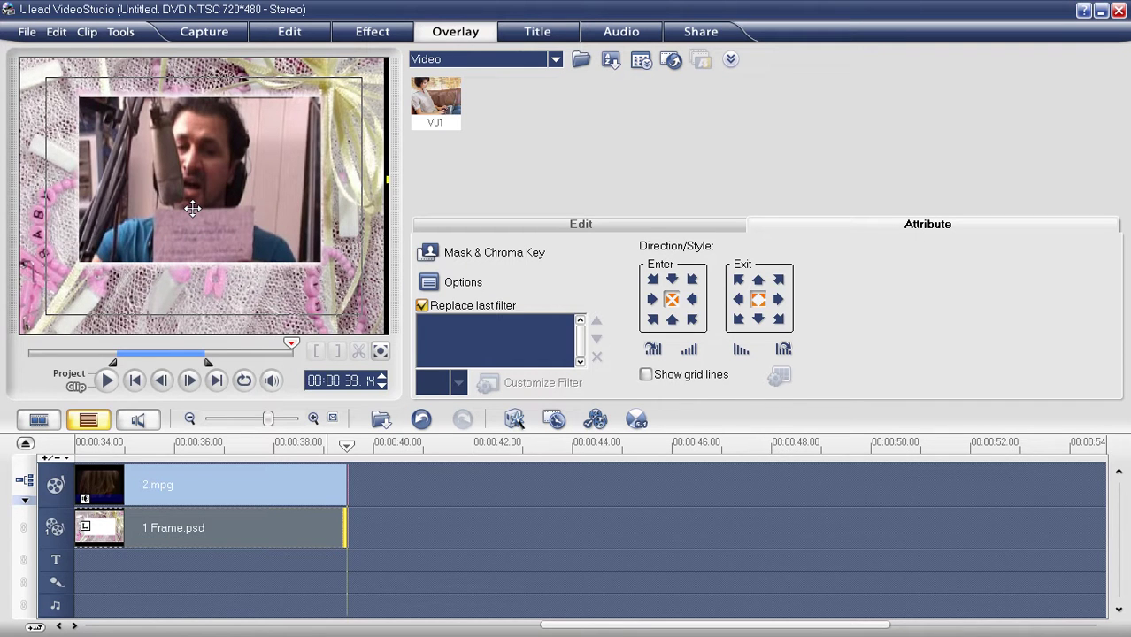
# - Play the project from the beginning to check the 1 Frame overlay around the video
pyautogui.click(70, 374)
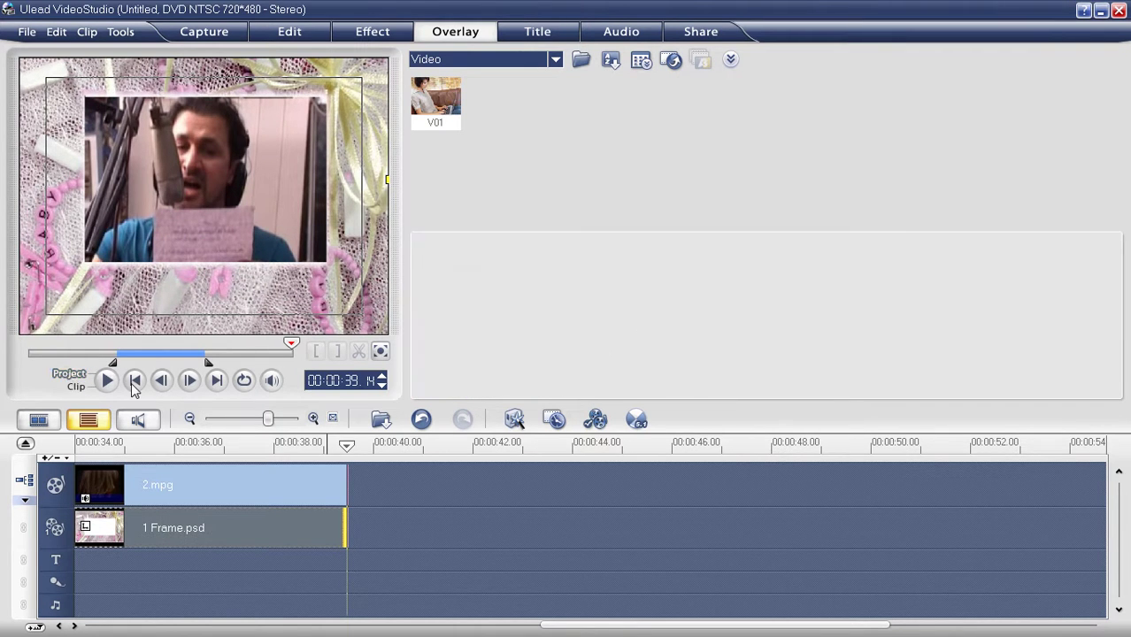
pyautogui.click(134, 380)
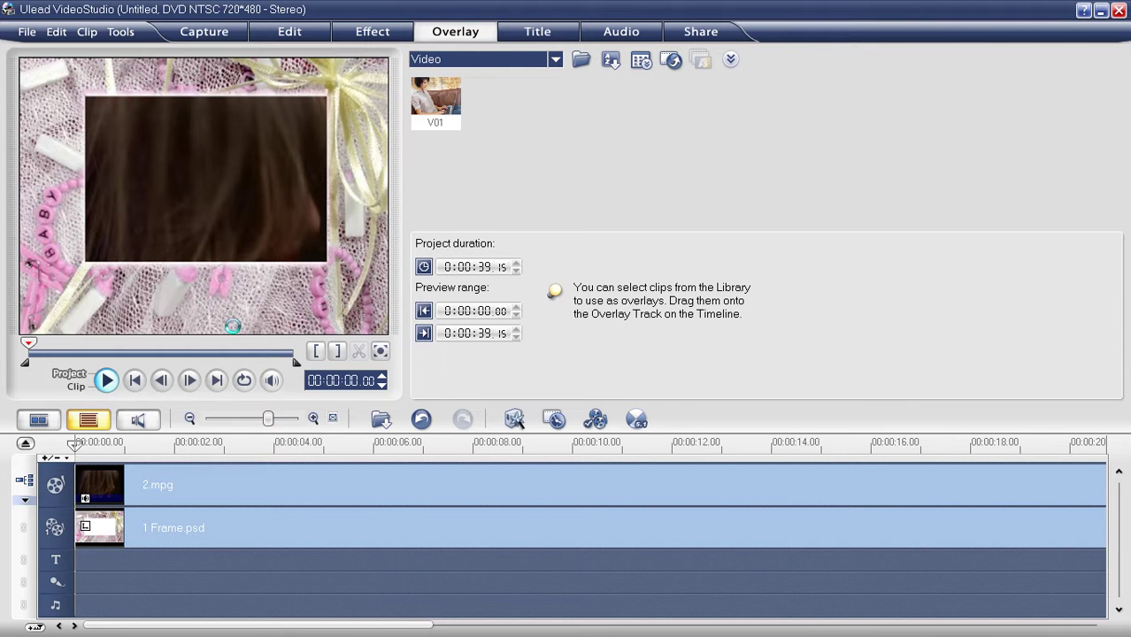
pyautogui.press('space')
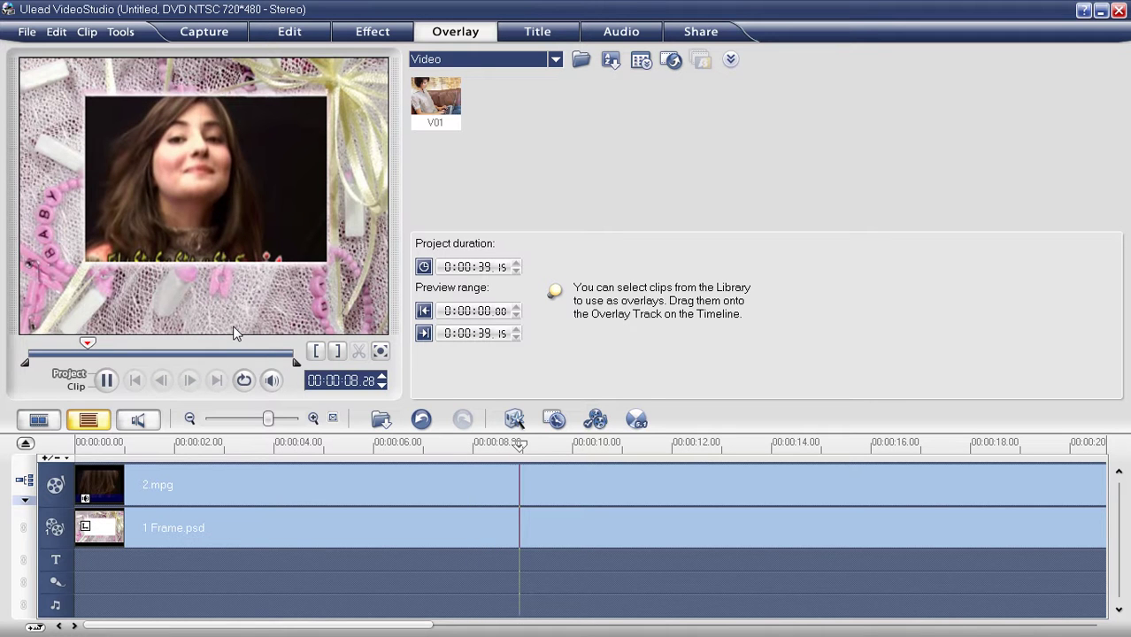
pyautogui.press('space')
# - Replace 1 Frame.psd on the overlay track with the Desktop's 2frame image and extend it to the end of 2.mpg
pyautogui.click(243, 526)
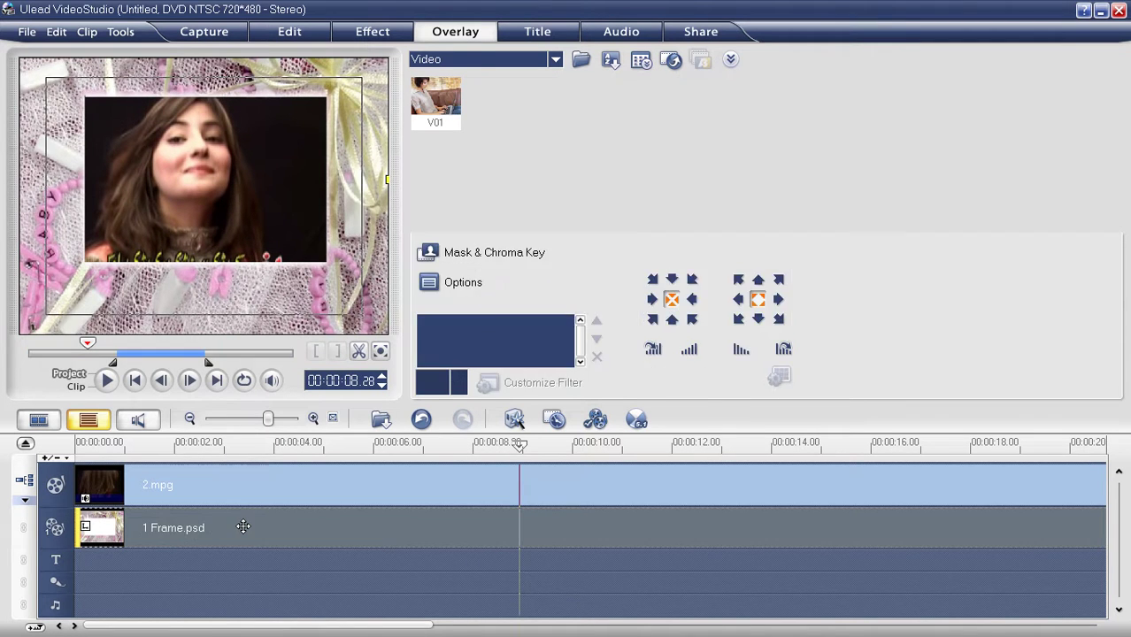
pyautogui.press('Delete')
pyautogui.click(381, 420)
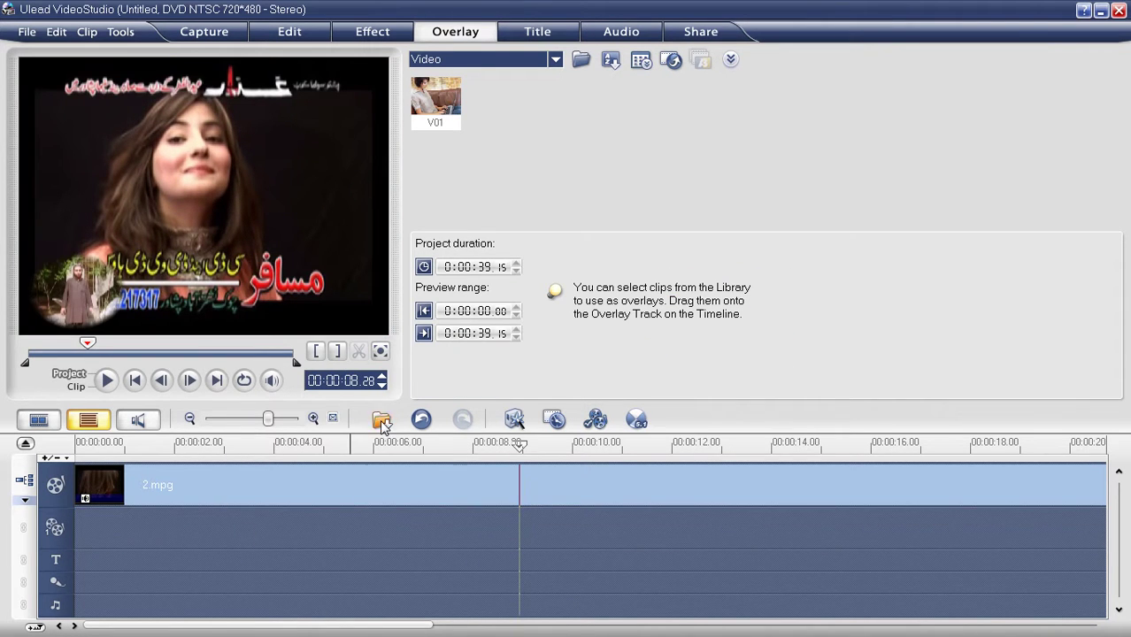
pyautogui.click(405, 479)
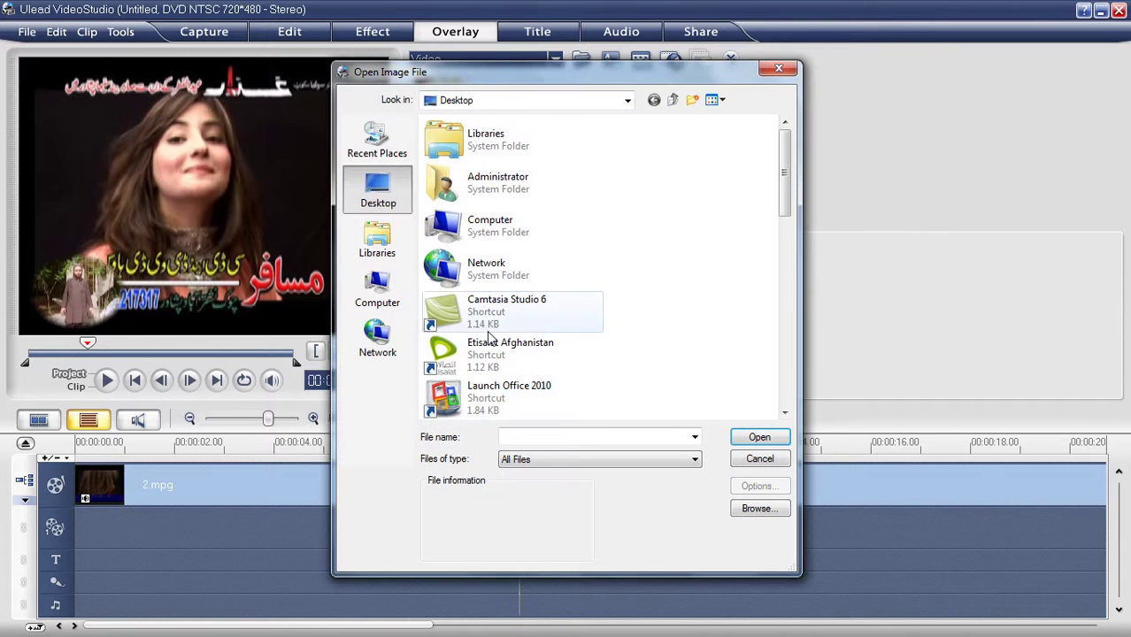
pyautogui.moveTo(785, 206); pyautogui.dragTo(787, 396)
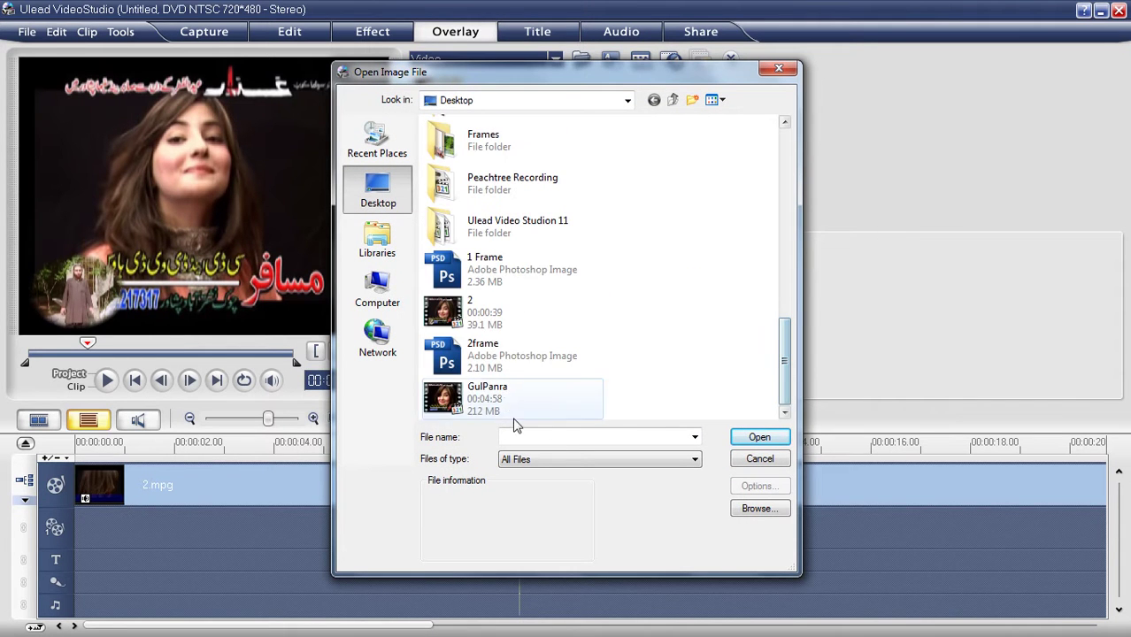
pyautogui.doubleClick(473, 361)
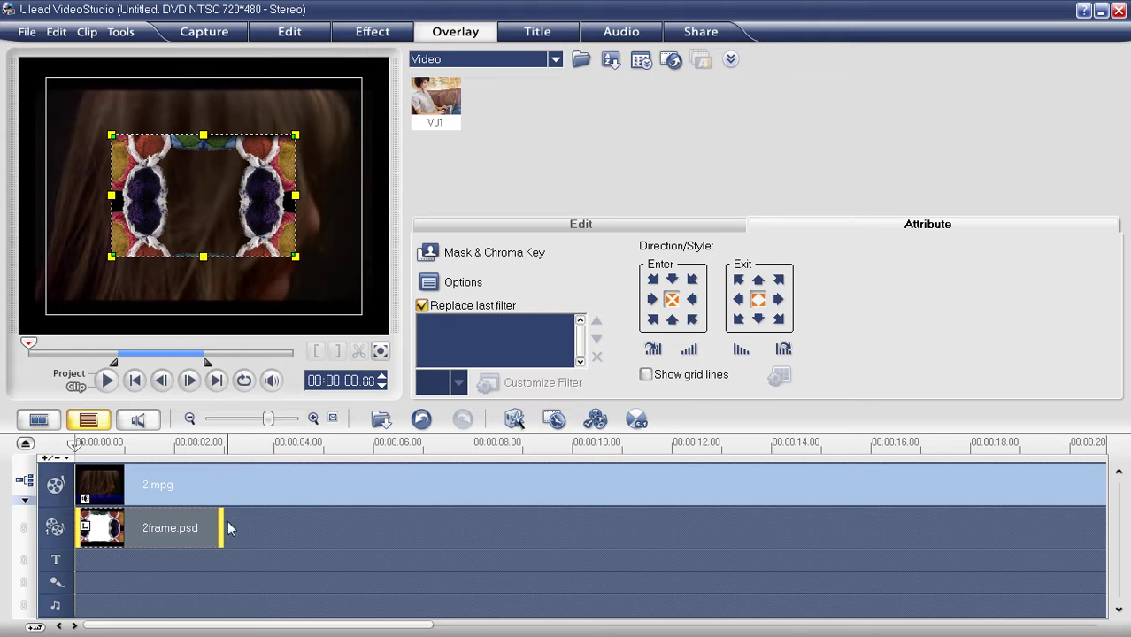
pyautogui.moveTo(223, 523); pyautogui.dragTo(147, 514)
pyautogui.moveTo(605, 621); pyautogui.dragTo(84, 624)
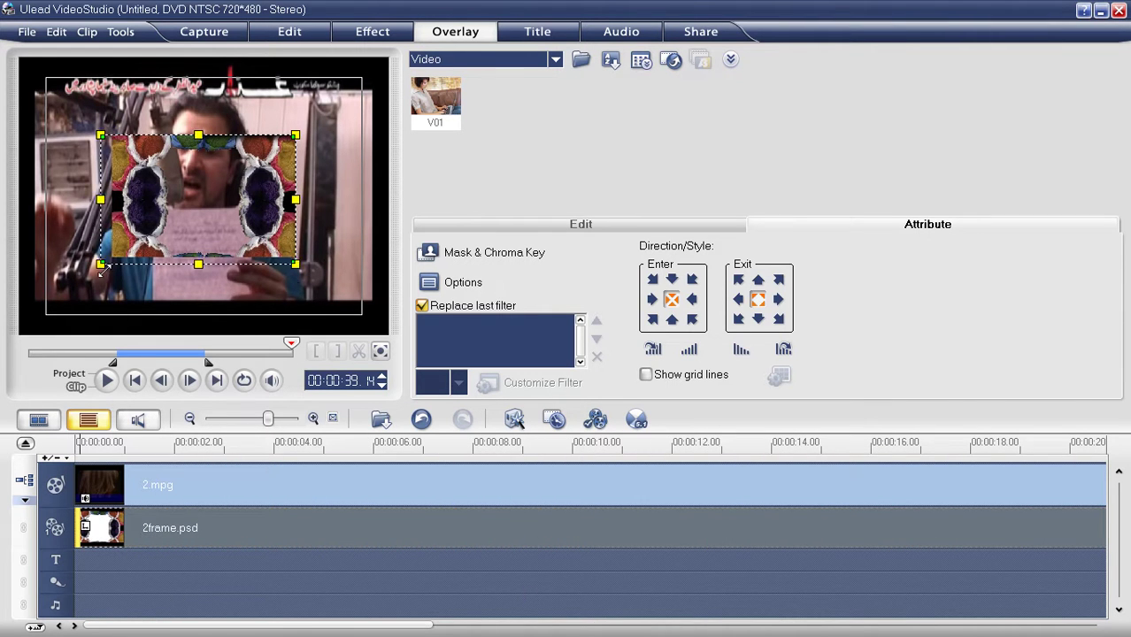
# - Enlarge and reposition the 2frame overlay in the preview so it covers the full video picture
pyautogui.moveTo(295, 140); pyautogui.dragTo(386, 75)
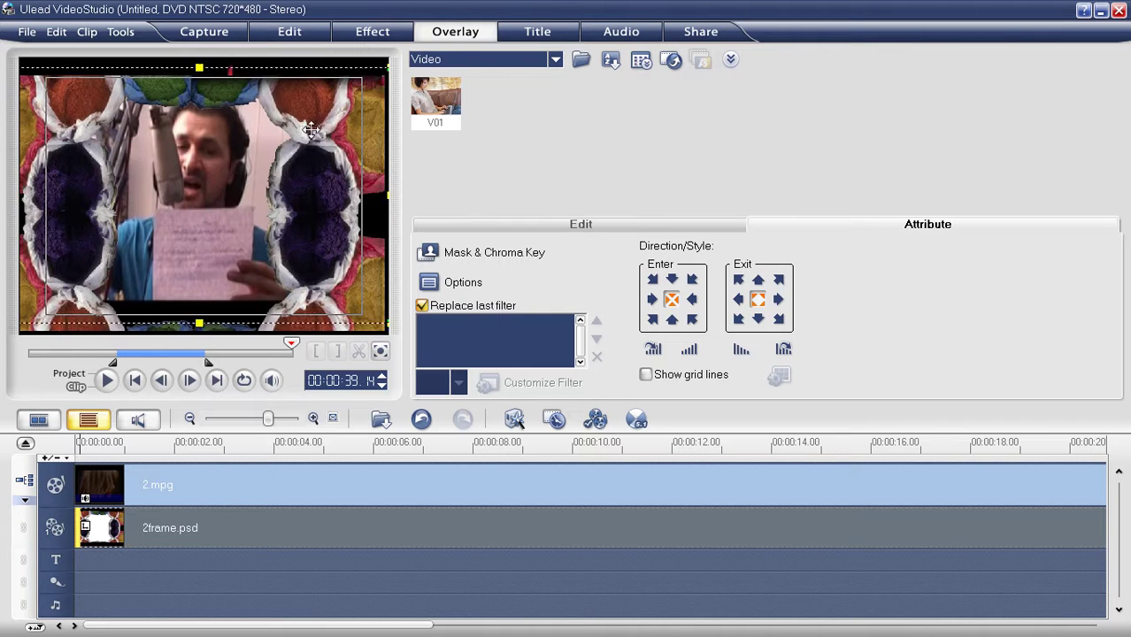
pyautogui.moveTo(316, 119); pyautogui.dragTo(316, 98)
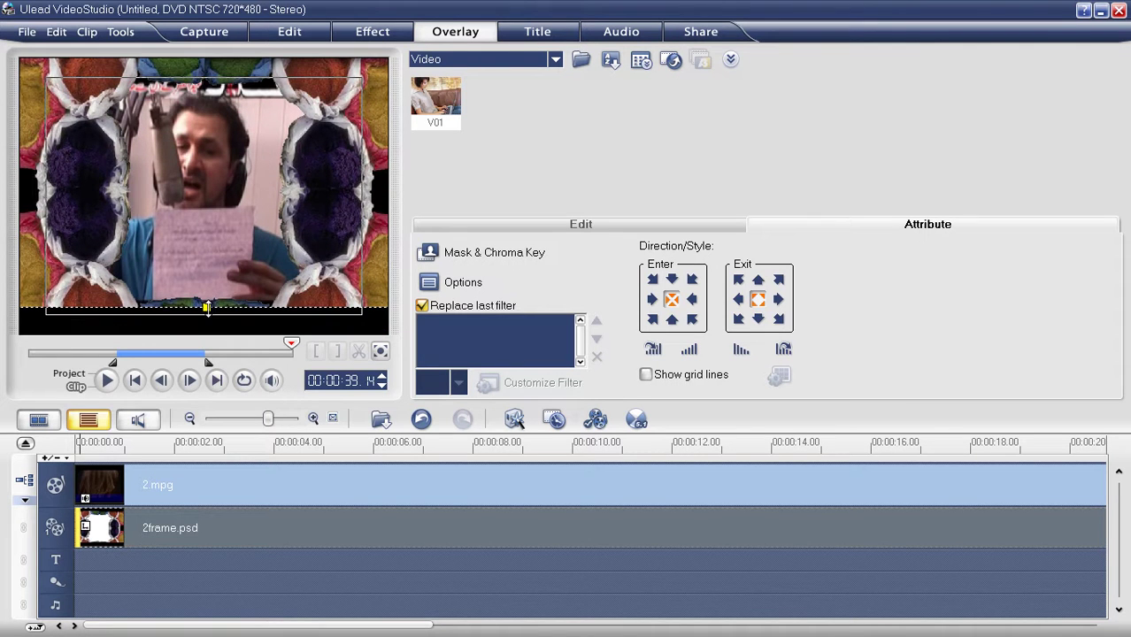
pyautogui.moveTo(198, 345); pyautogui.dragTo(199, 353)
pyautogui.moveTo(221, 252); pyautogui.dragTo(221, 259)
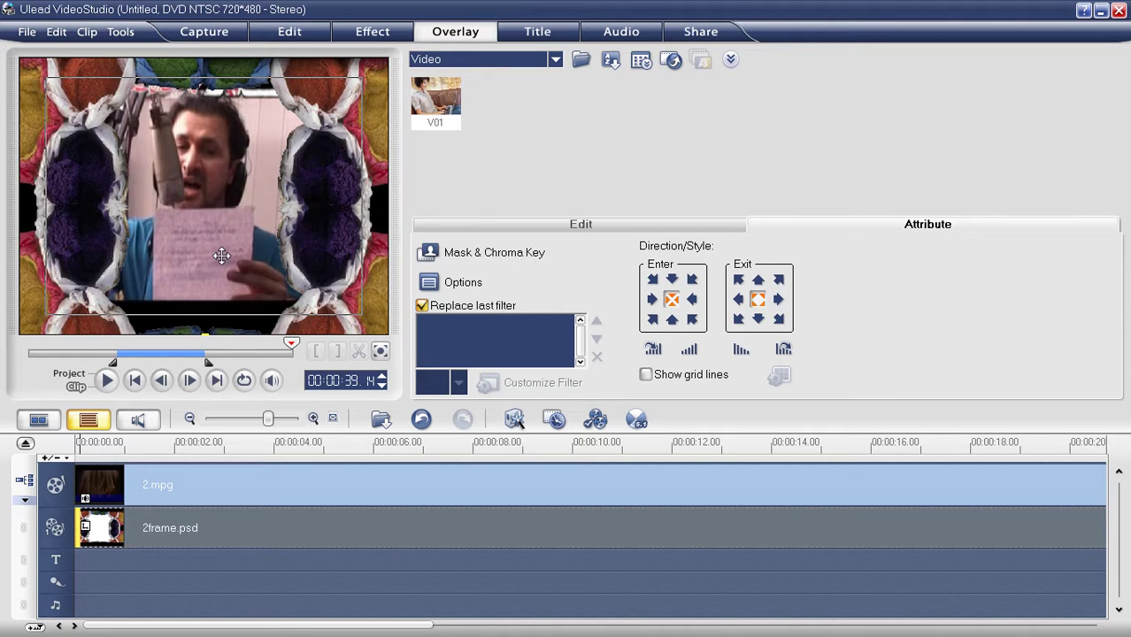
# - Play the project from the beginning to check the 2frame overlay around the video
pyautogui.click(80, 386)
pyautogui.click(134, 380)
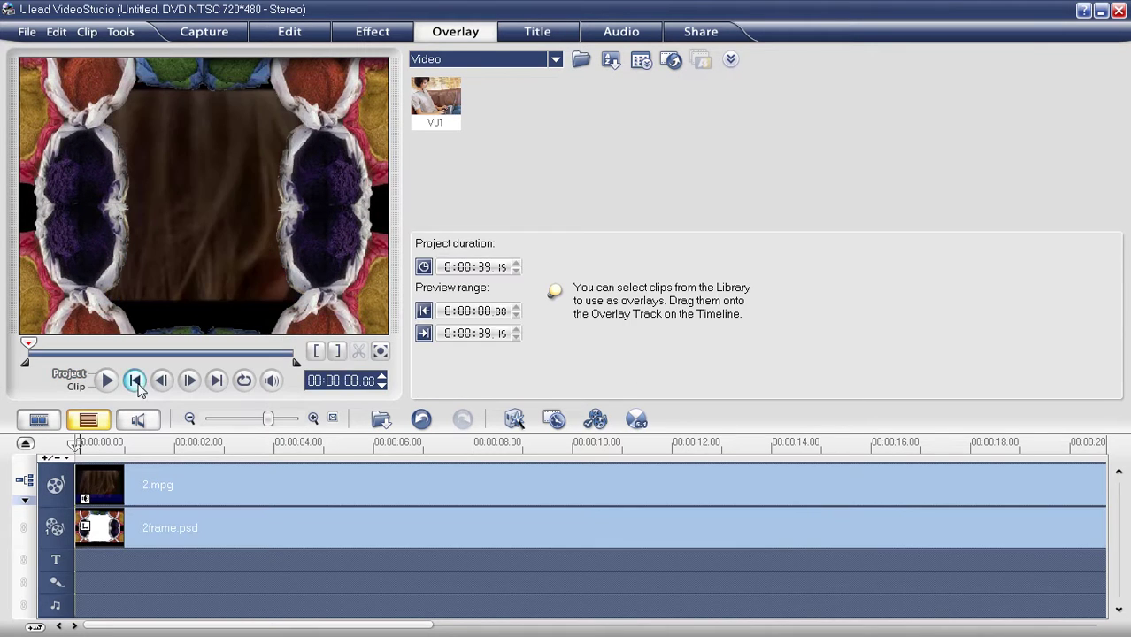
pyautogui.click(107, 382)
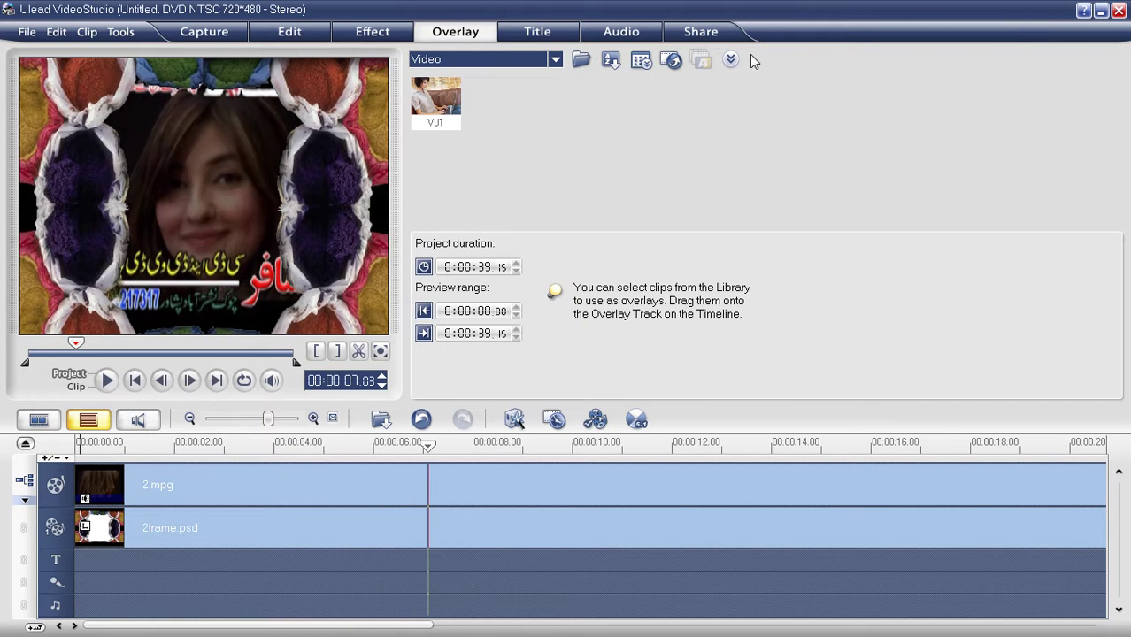
# - Export the project as a 720 x 480 NTSC DVD 4:3 MPEG file named "4" in Ulead Video Studion 11's Practice videos folder
pyautogui.click(701, 31)
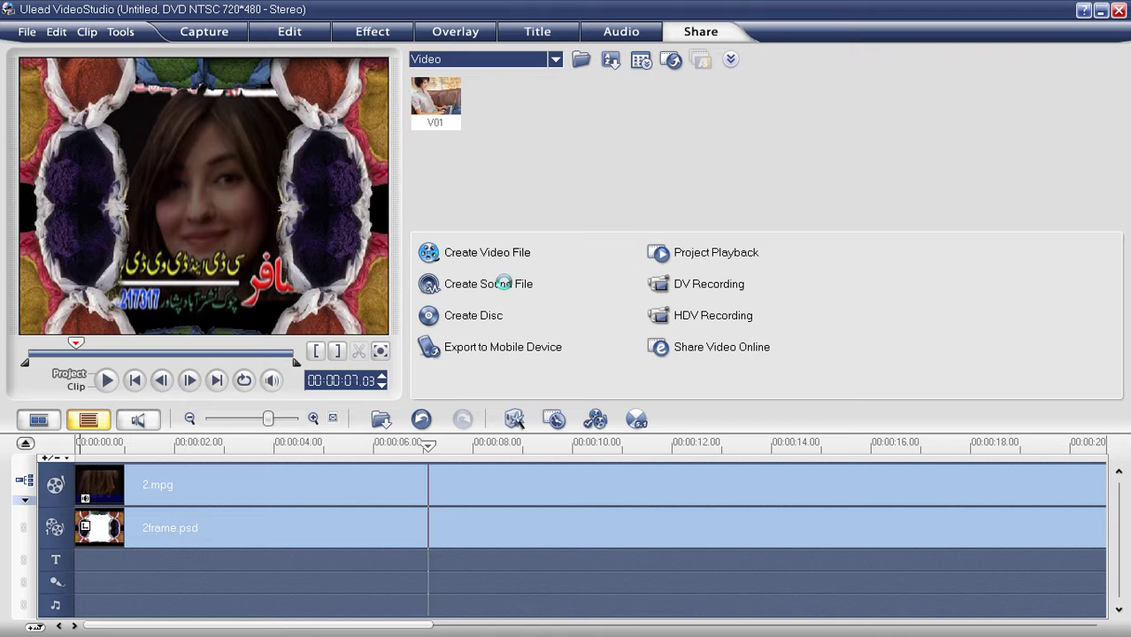
pyautogui.click(489, 257)
pyautogui.click(500, 497)
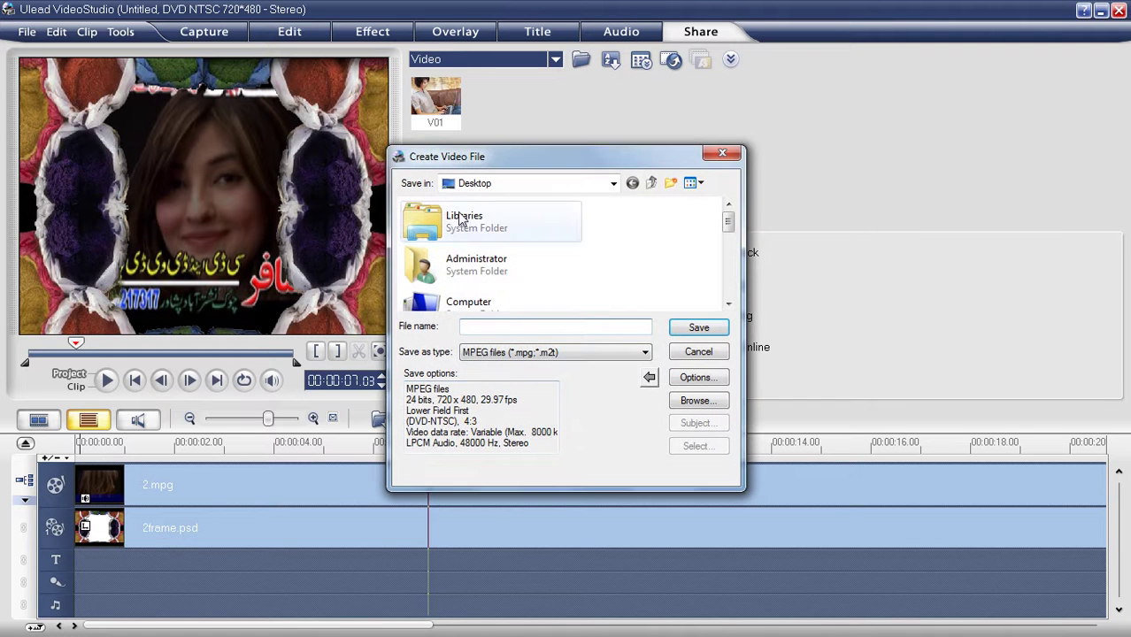
pyautogui.moveTo(723, 227); pyautogui.dragTo(732, 291)
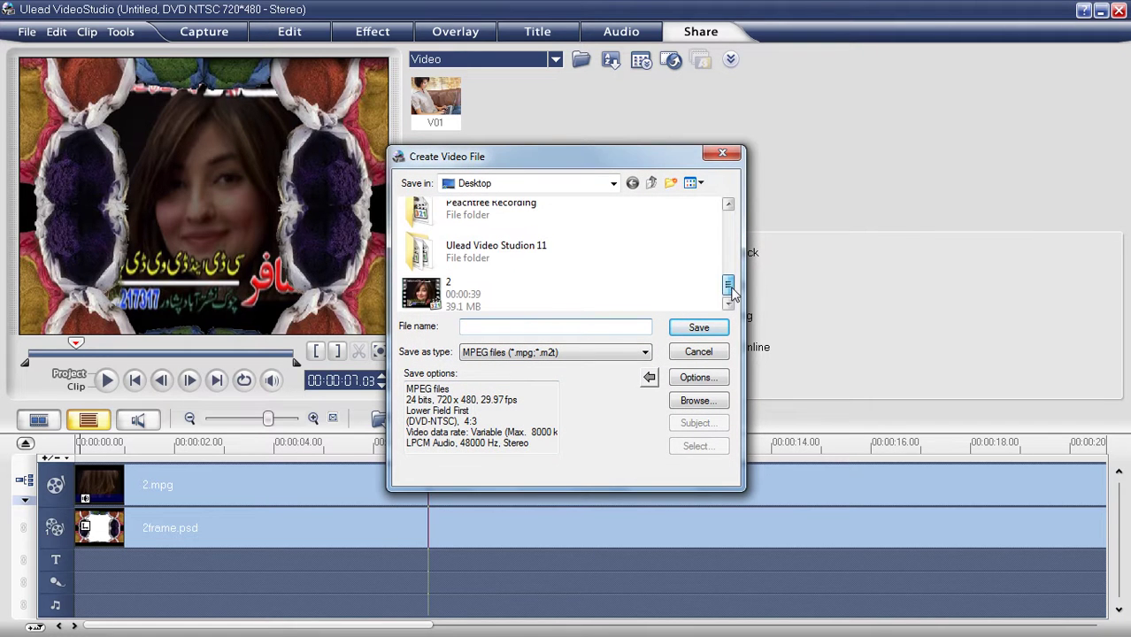
pyautogui.doubleClick(522, 278)
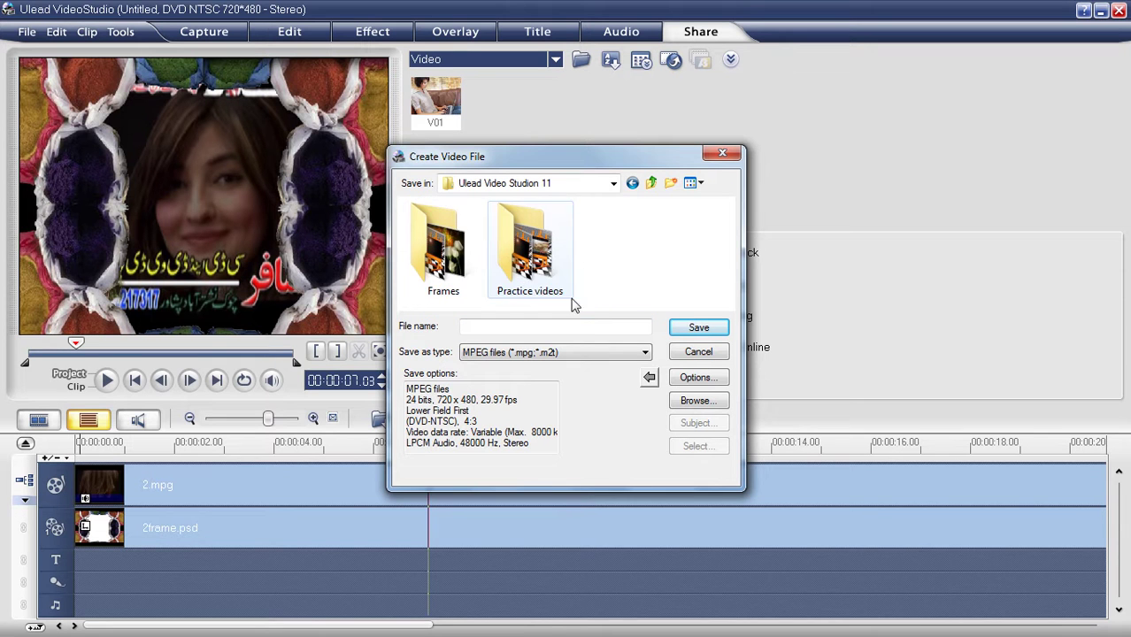
pyautogui.doubleClick(535, 292)
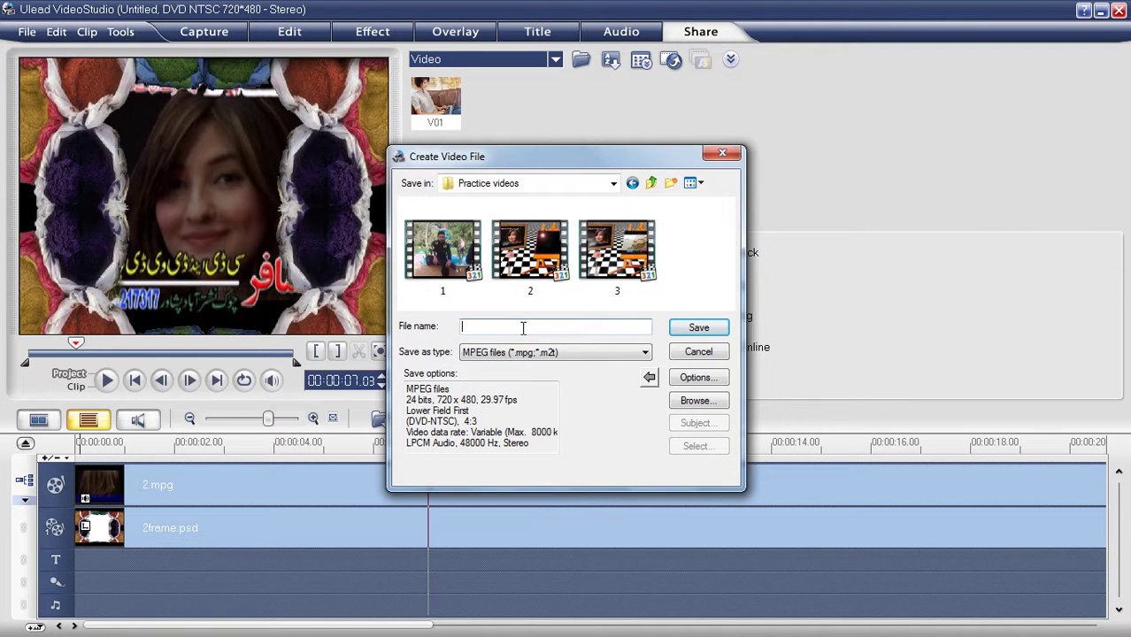
pyautogui.click(674, 329)
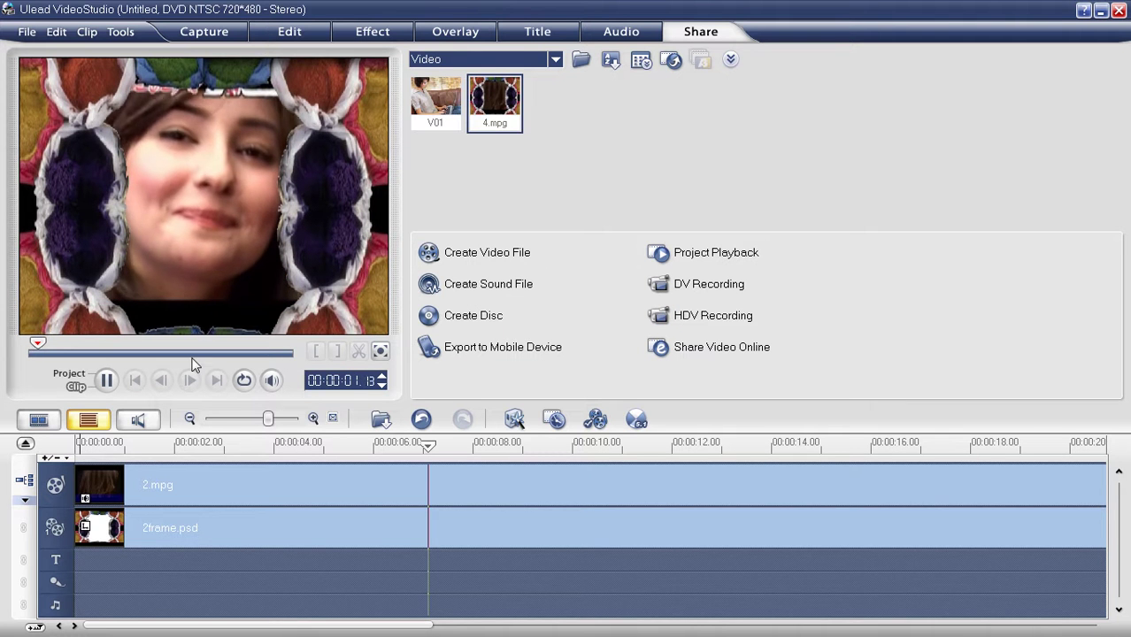
pyautogui.press('space')
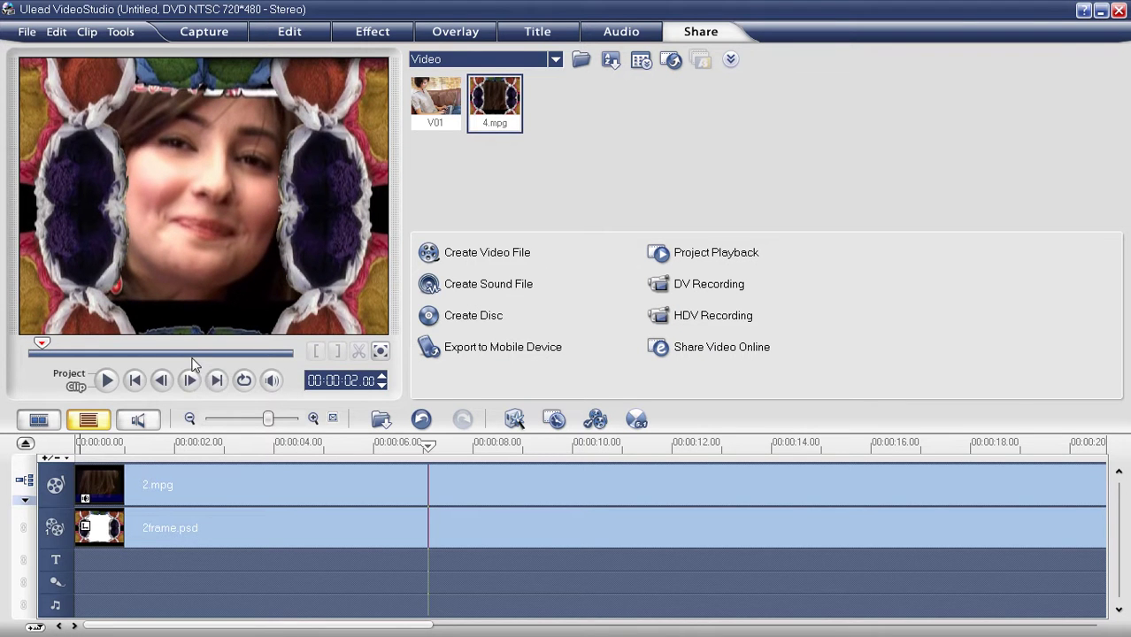
# - Leave VideoStudio for the desktop and play video 4 from the Practice videos folder inside Ulead Video Studion 11
pyautogui.click(1118, 10)
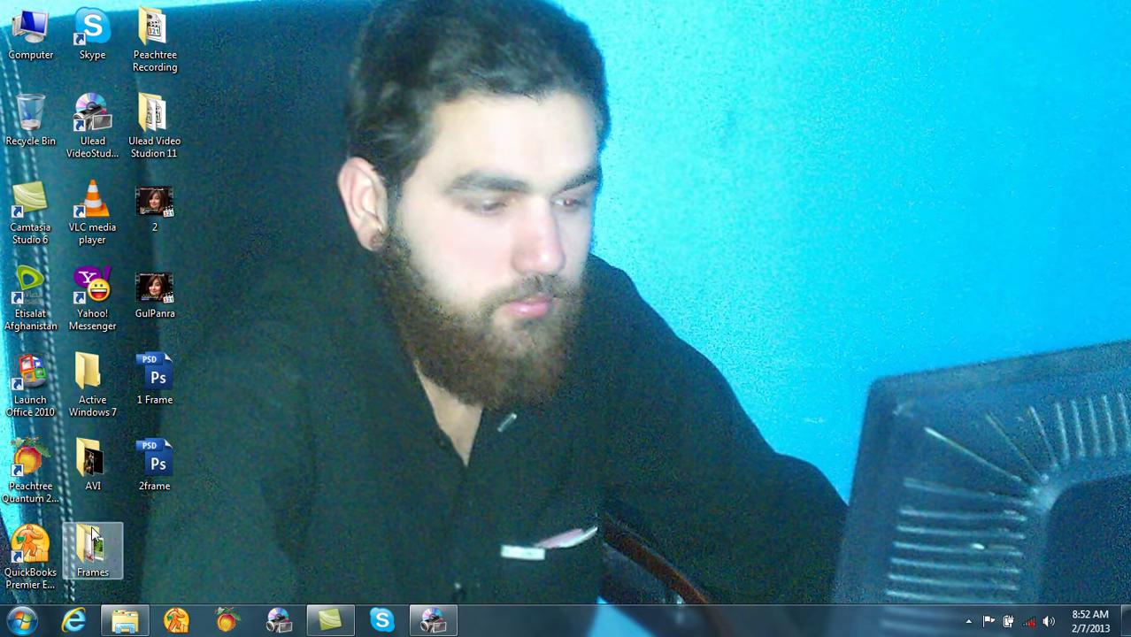
pyautogui.doubleClick(158, 129)
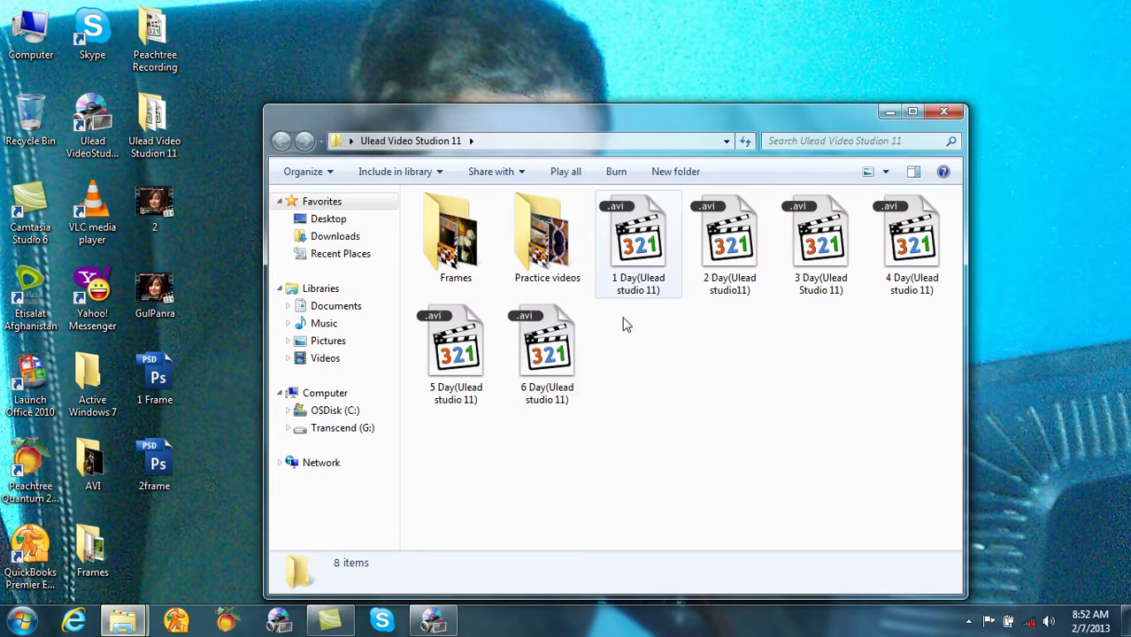
pyautogui.rightClick(555, 354)
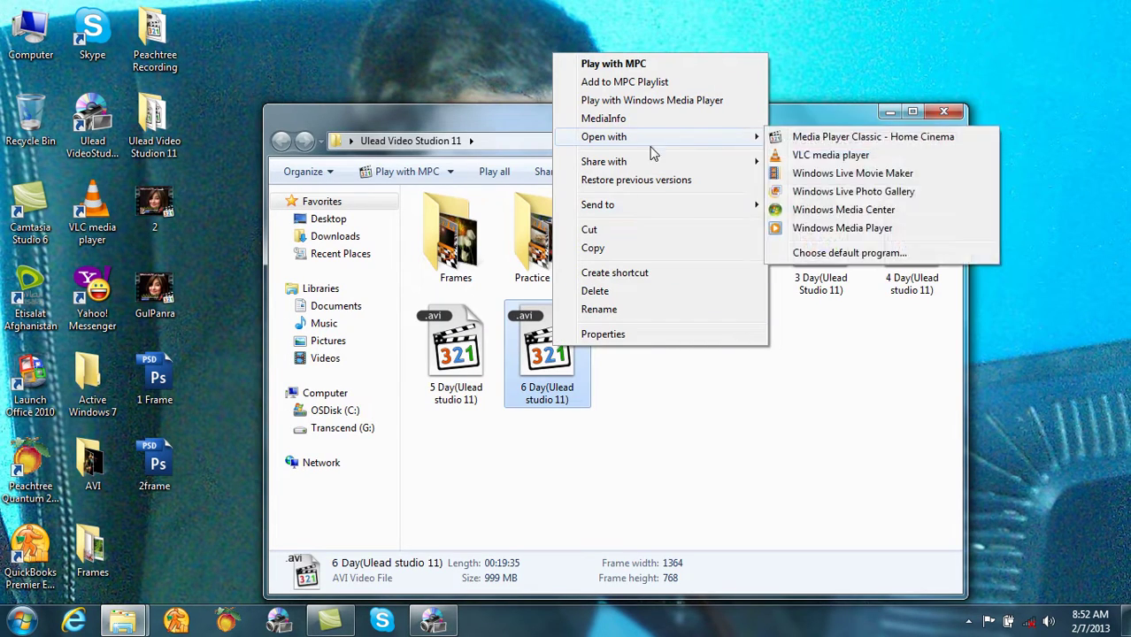
pyautogui.doubleClick(530, 243)
pyautogui.rightClick(731, 229)
pyautogui.click(743, 228)
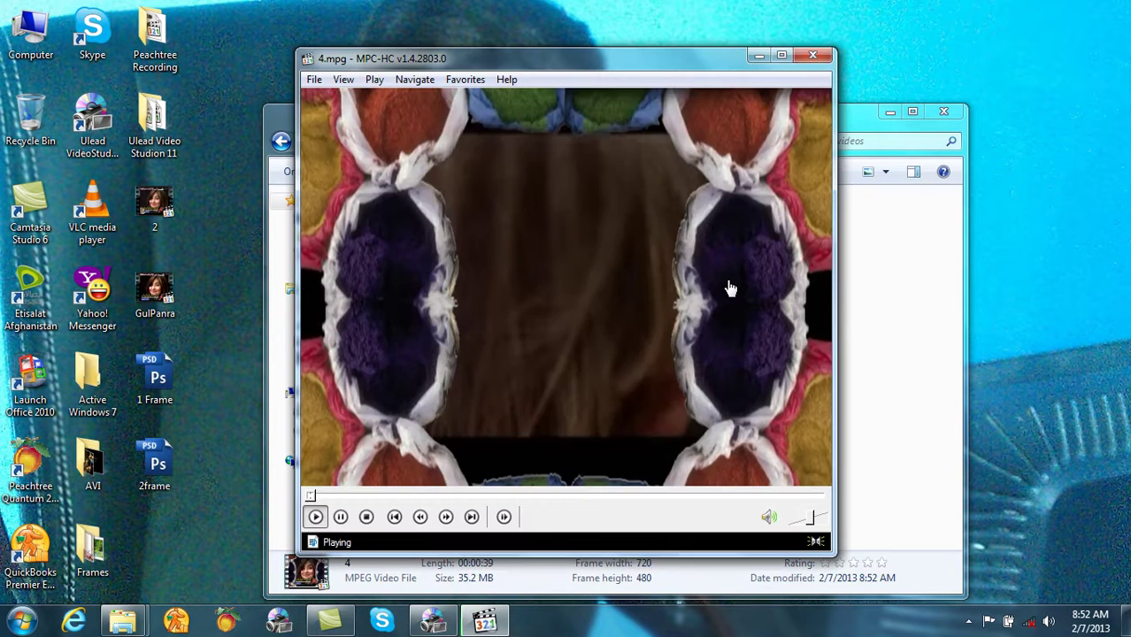
# - Watch the exported video in full screen and close the media player and the folder window
pyautogui.click(760, 314)
pyautogui.doubleClick(759, 315)
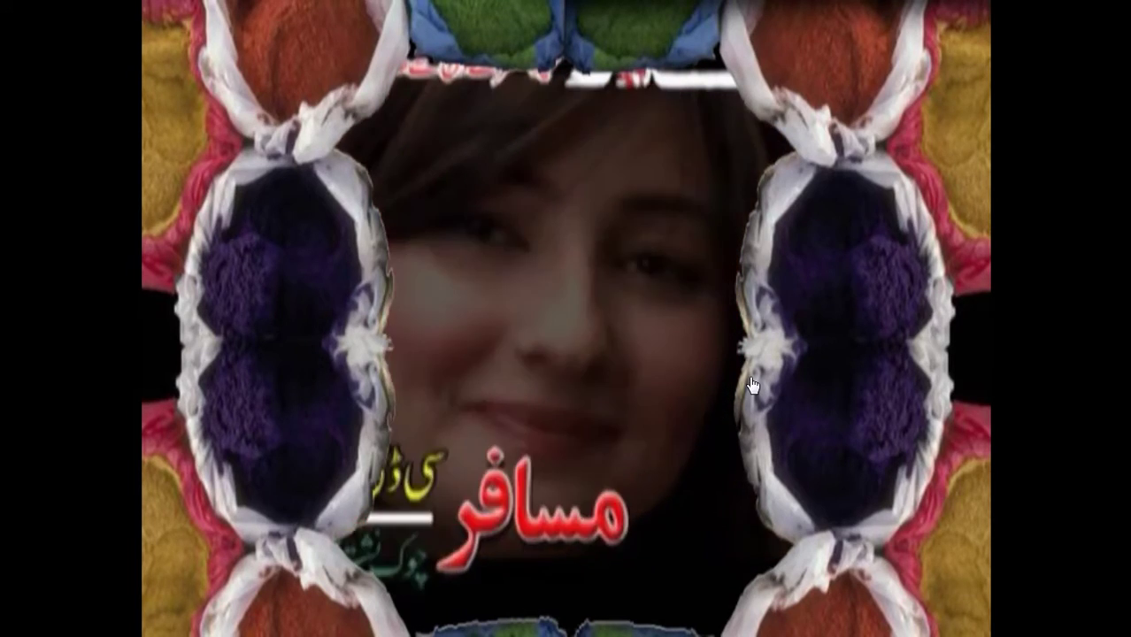
pyautogui.doubleClick(801, 543)
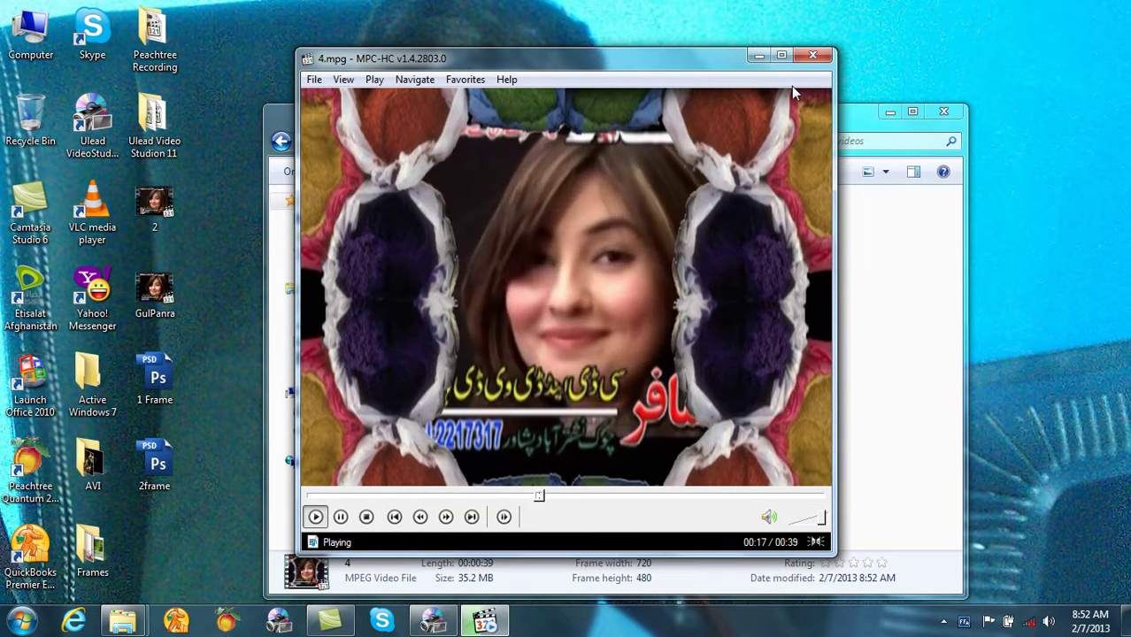
pyautogui.click(800, 62)
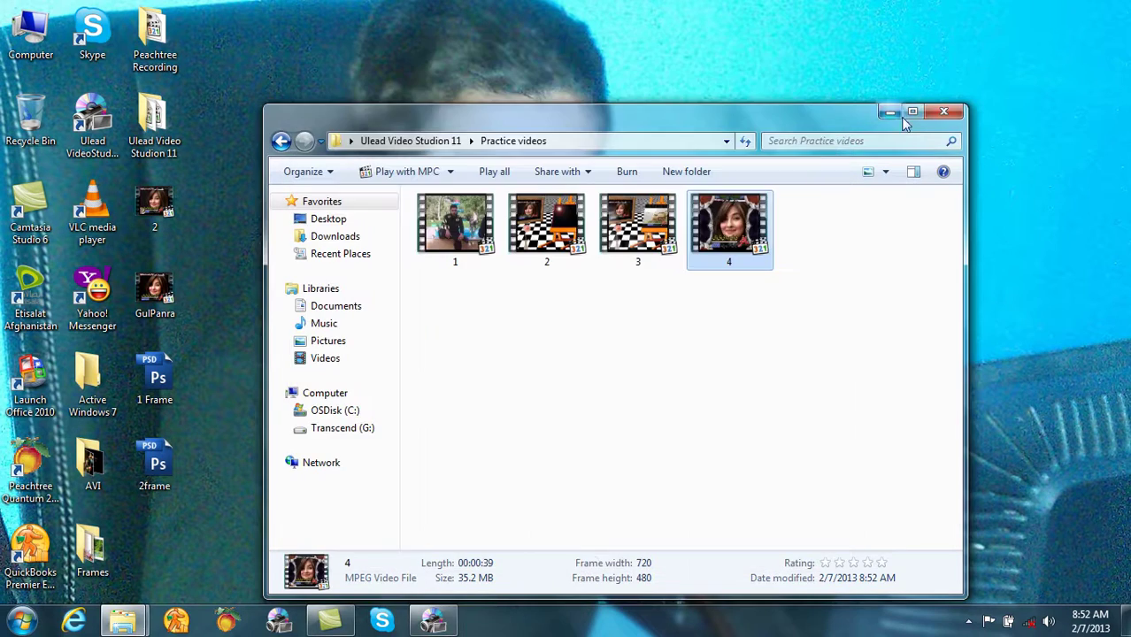
pyautogui.click(944, 113)
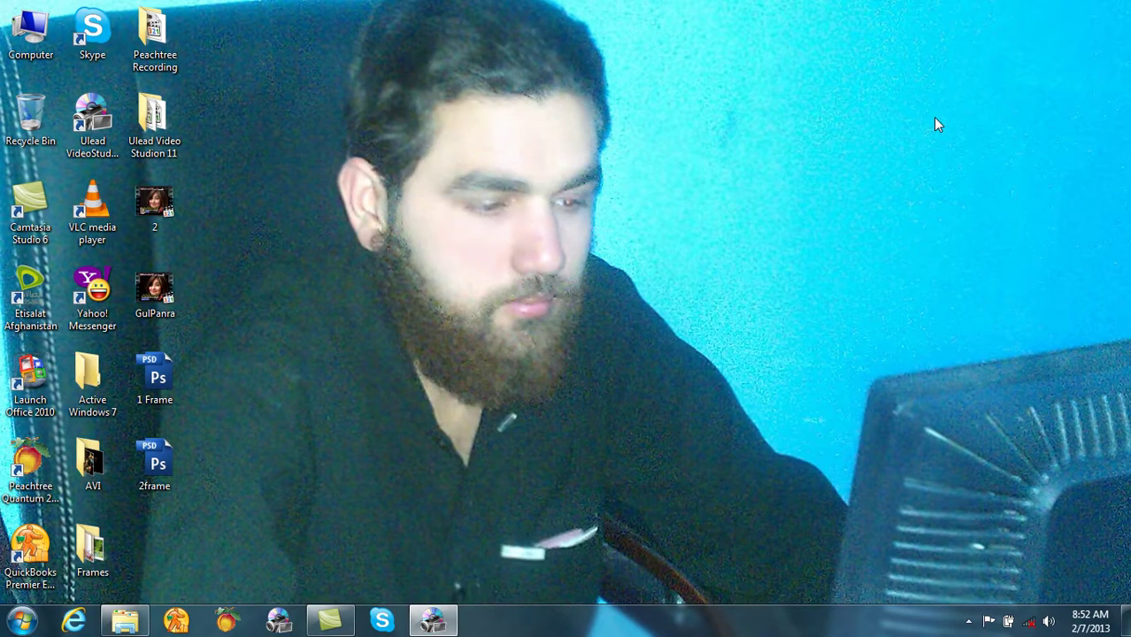